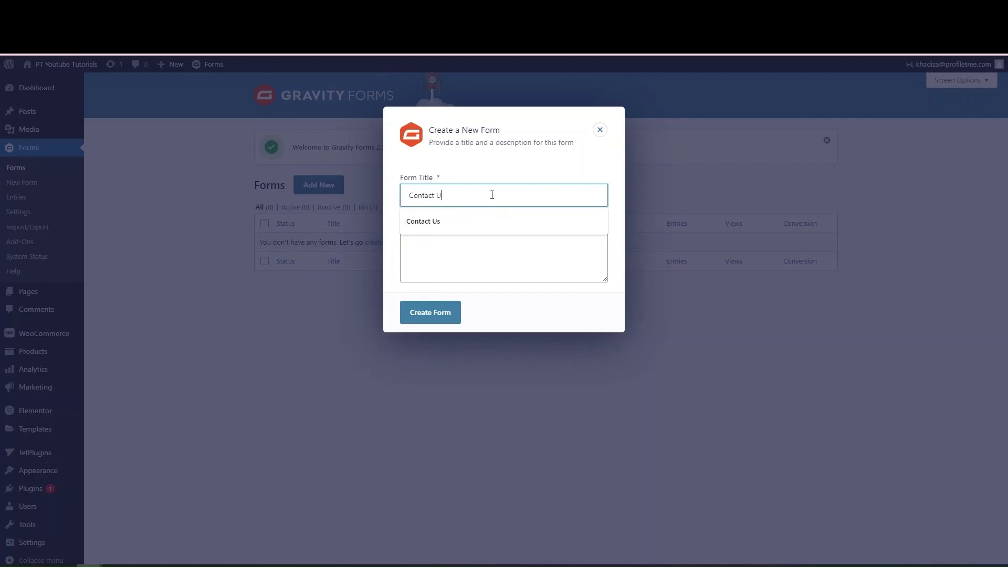
- Create the new form titled Contact Us, leaving its description empty
click(467, 241)
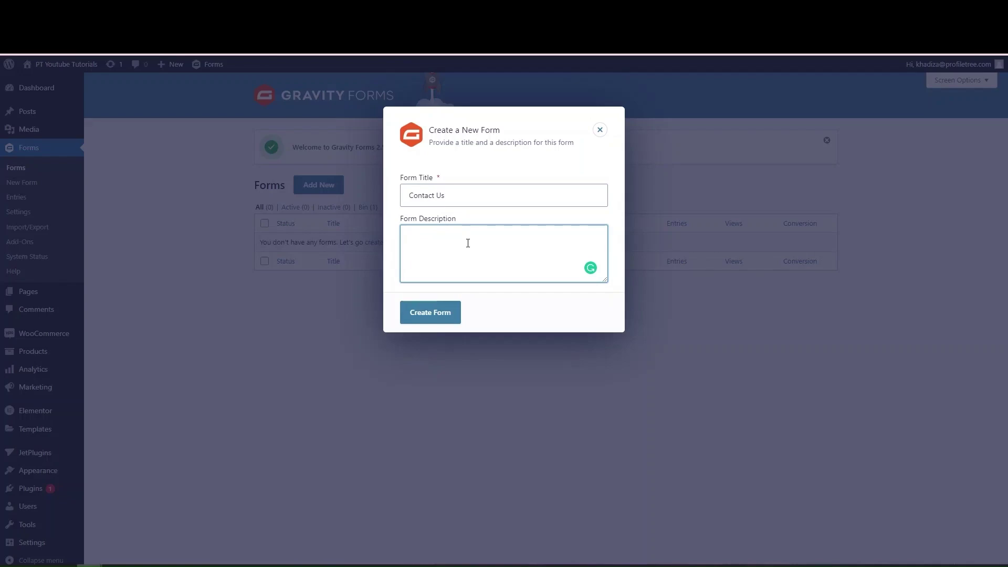
click(446, 311)
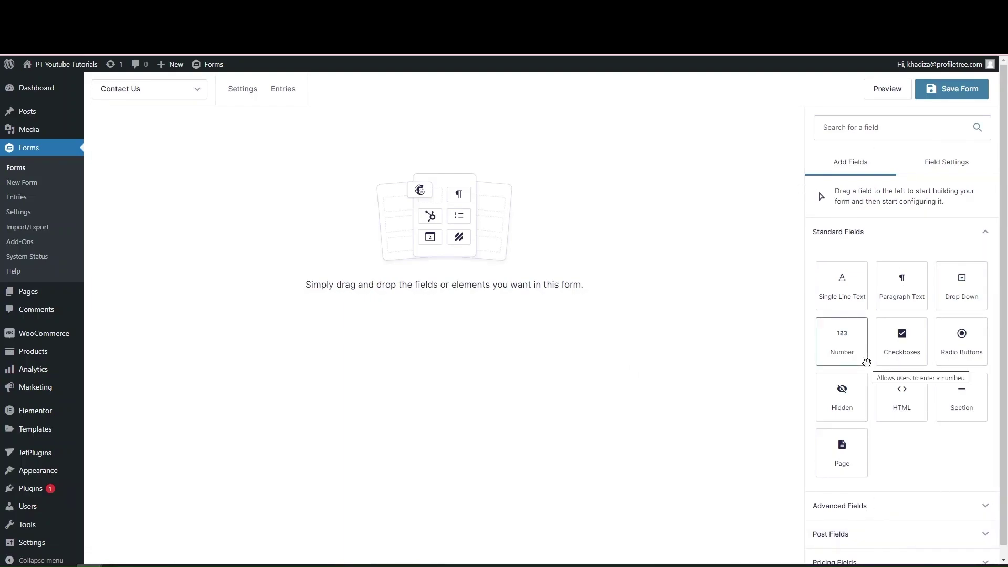
- Examine the available Standard, Advanced, Post and Pricing field types, the form switcher and the field settings area
scroll(866, 362, down, 1)
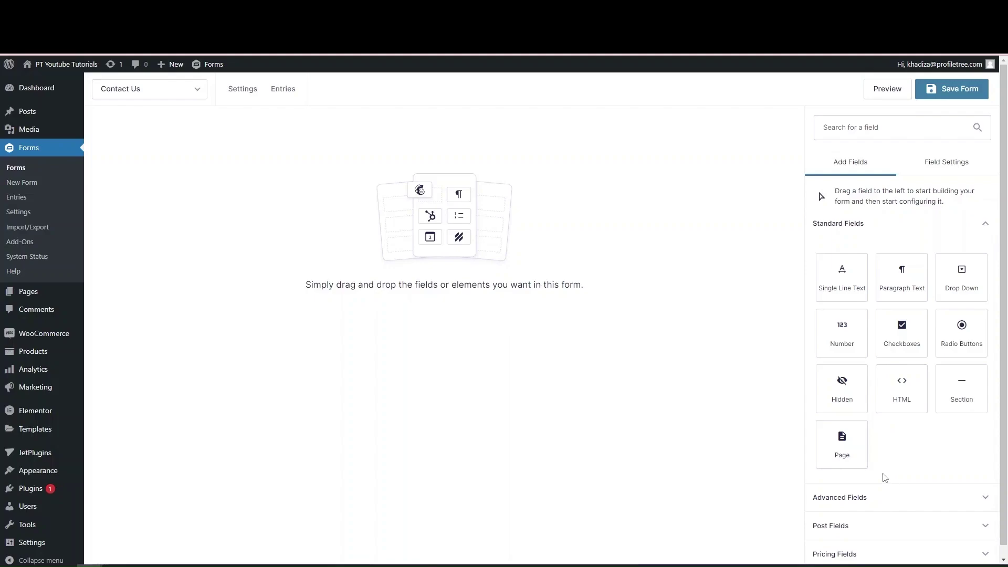
click(895, 228)
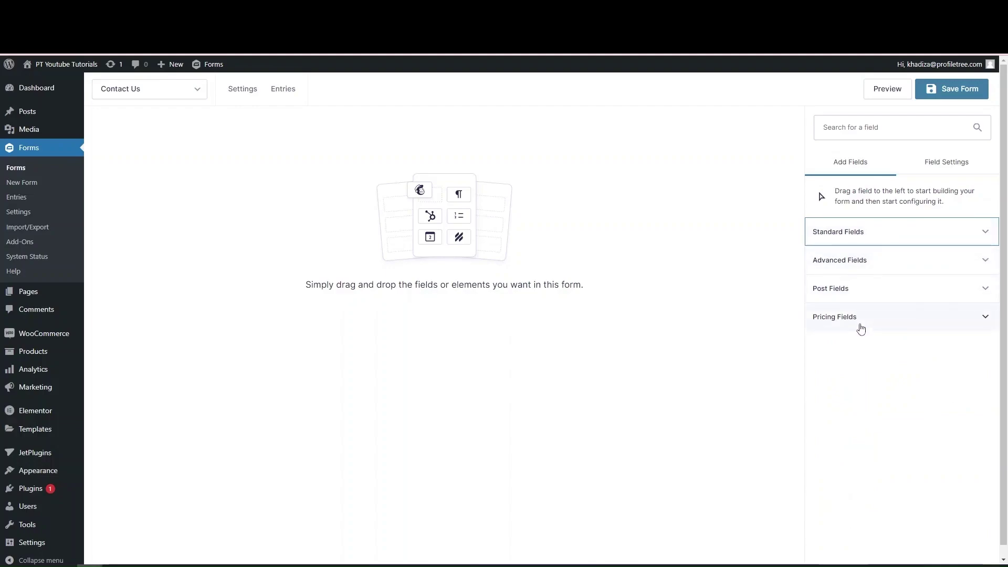
click(859, 242)
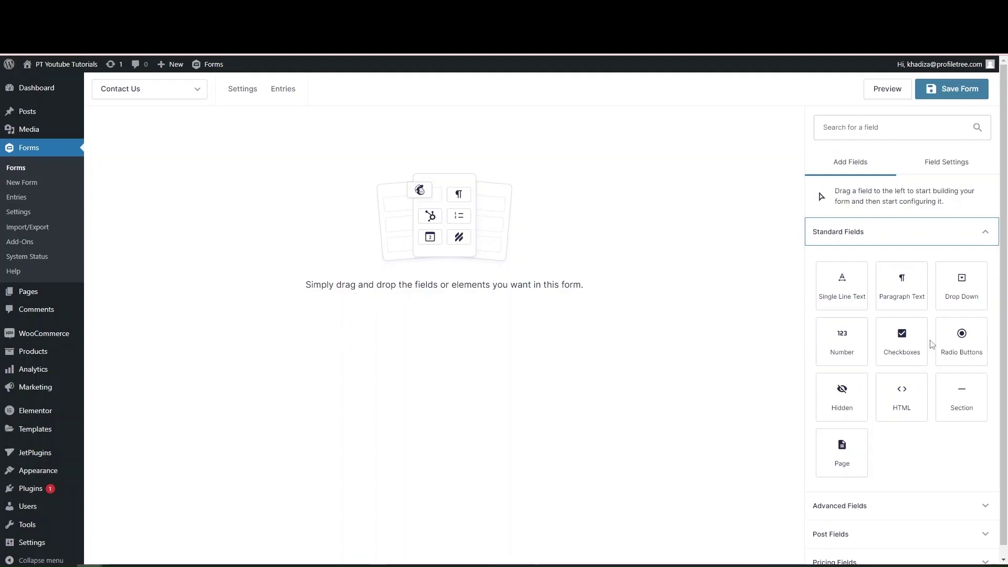
click(852, 243)
click(854, 261)
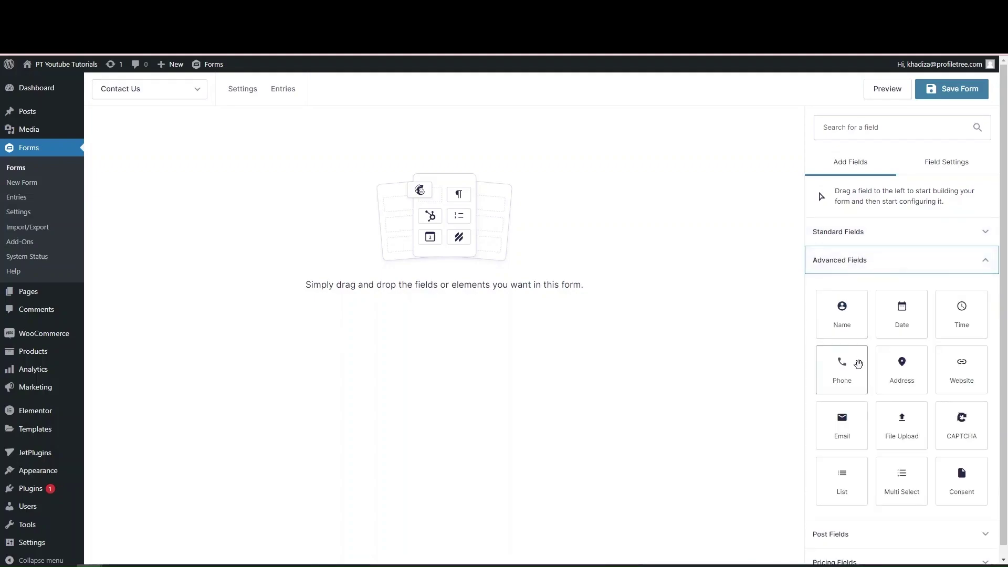
scroll(858, 362, down, 1)
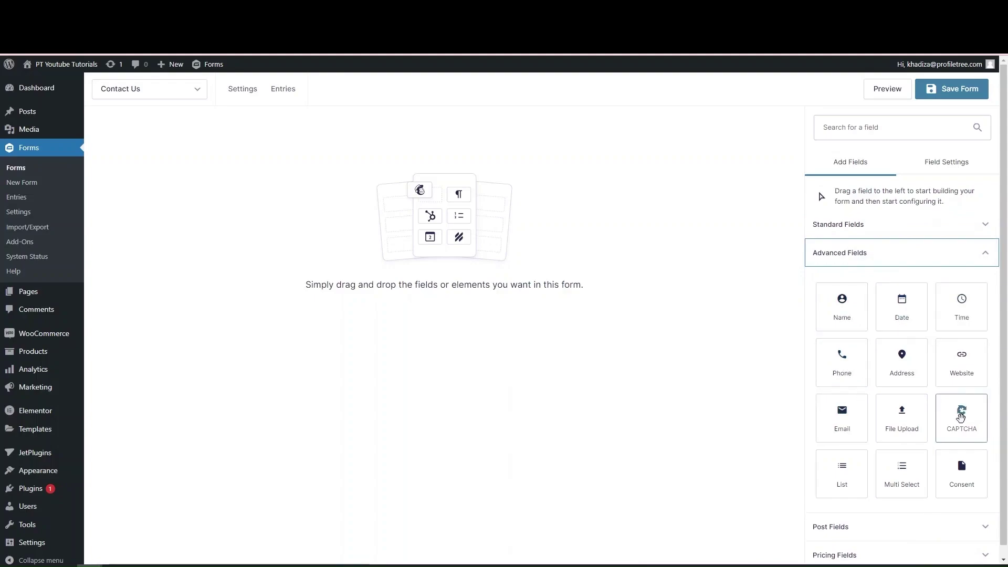
click(848, 260)
click(838, 290)
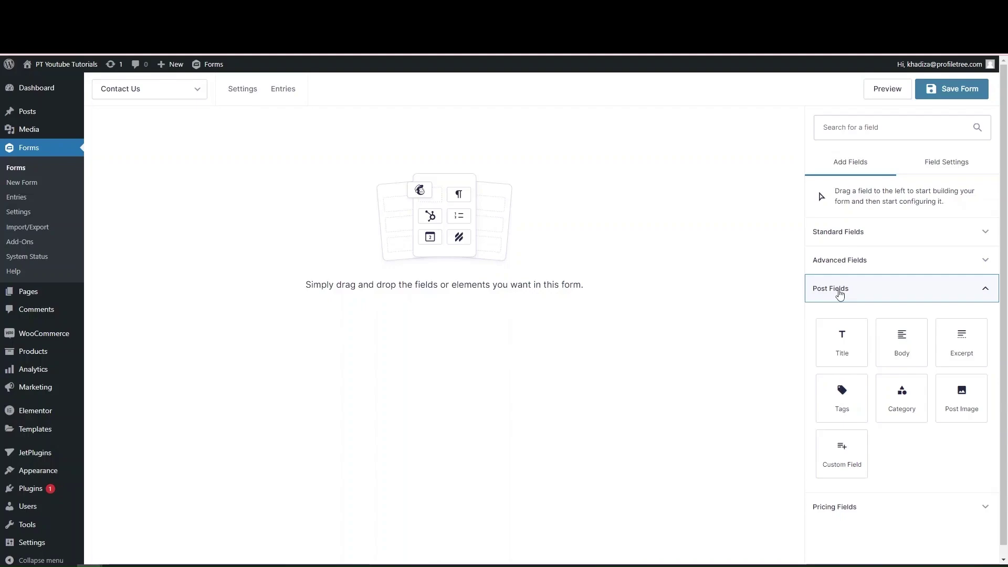
click(841, 292)
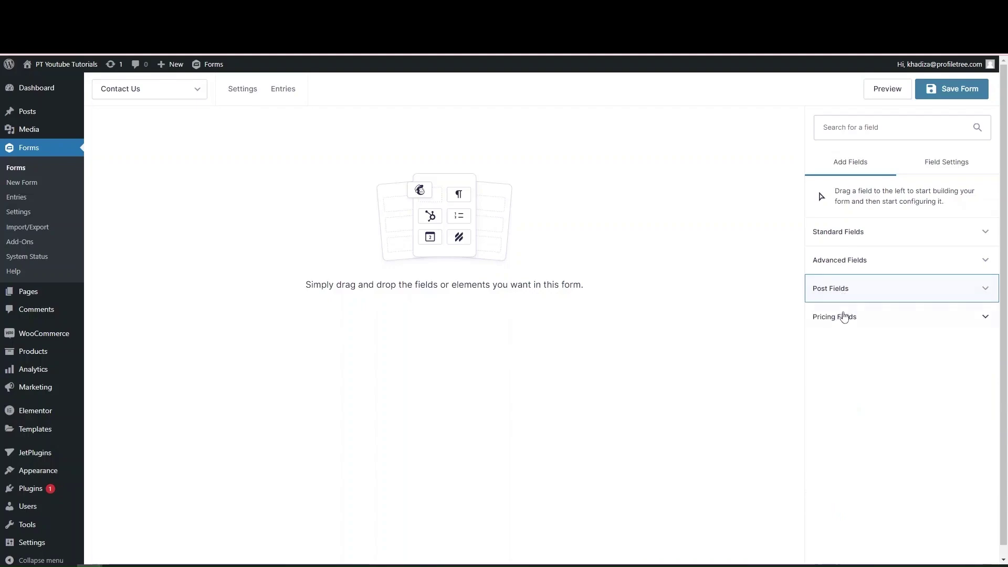
click(843, 317)
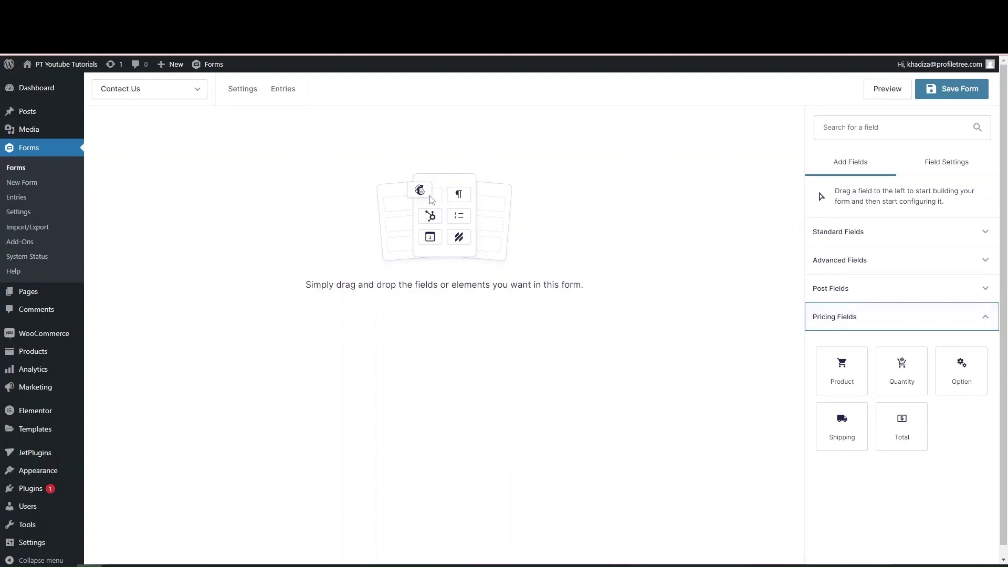
click(120, 89)
click(113, 142)
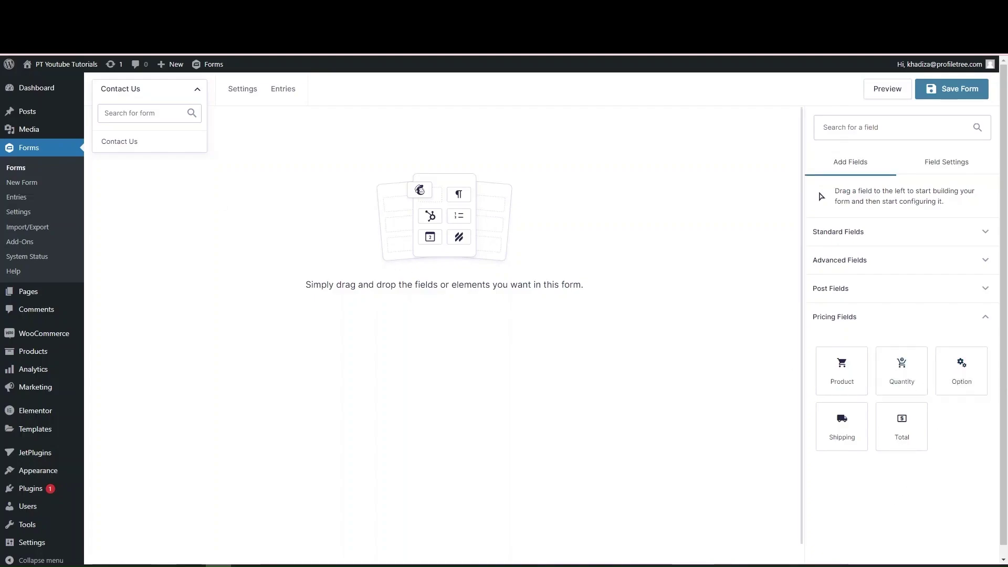
click(846, 318)
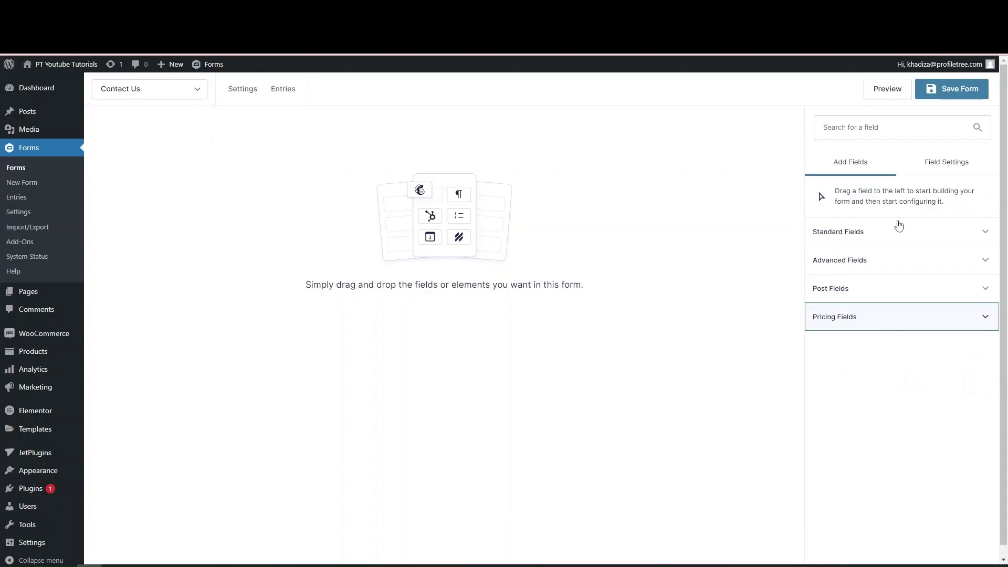
click(940, 163)
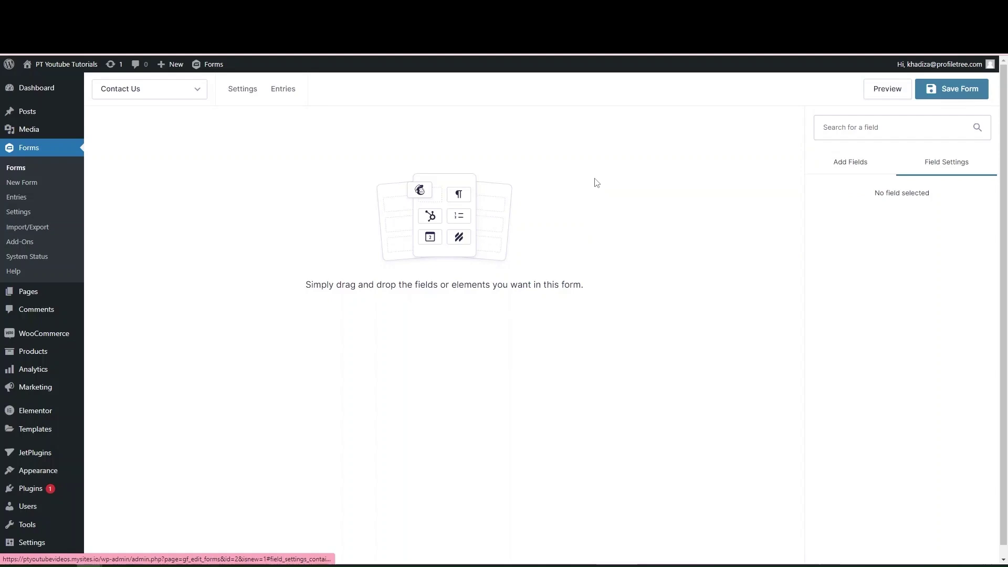
click(844, 177)
- Add a Single Line Text field from the standard fields to the empty form and show its settings
click(846, 231)
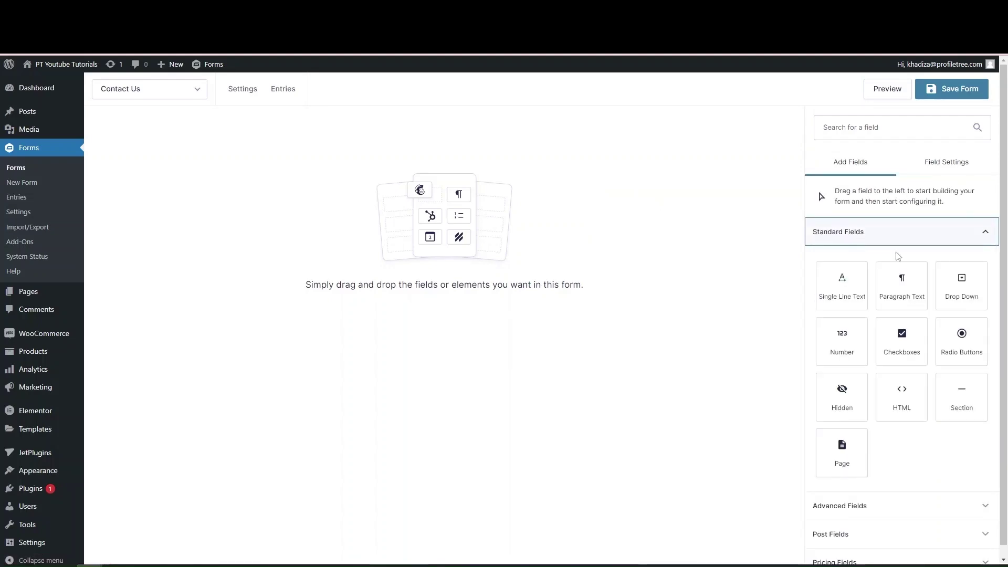
drag(849, 295, 464, 208)
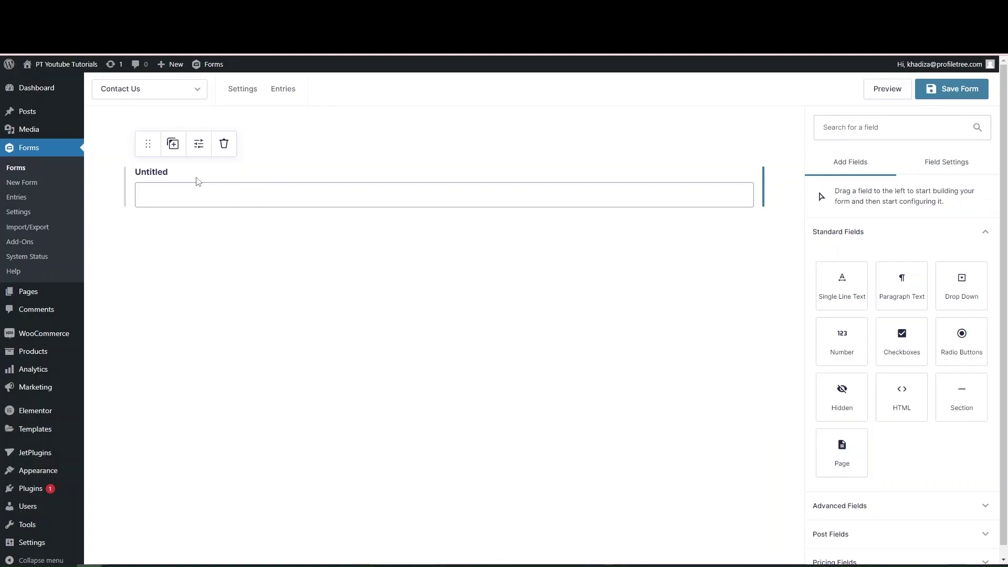
click(198, 144)
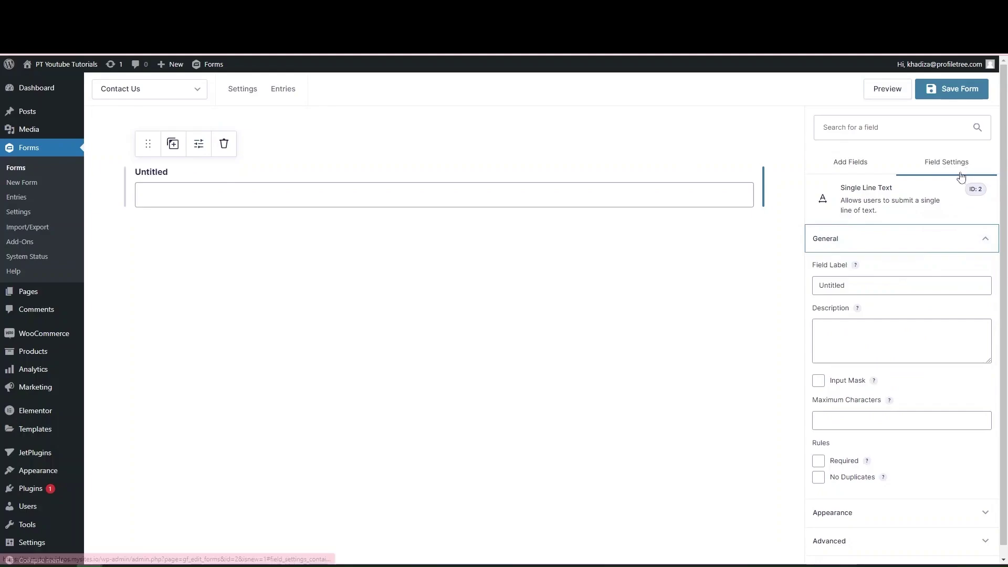
- Set the single line text field's label to Name in its general settings
click(925, 238)
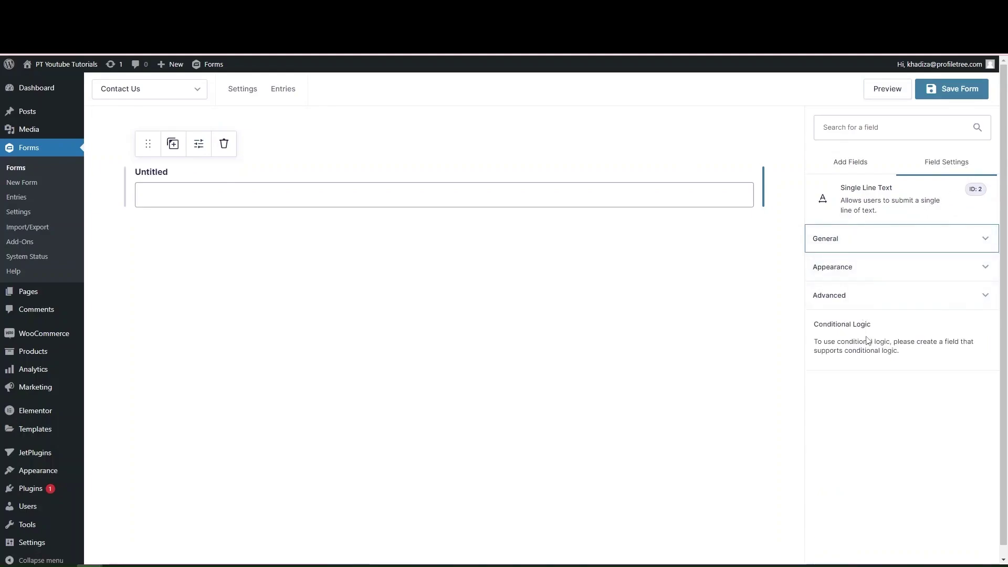
click(854, 244)
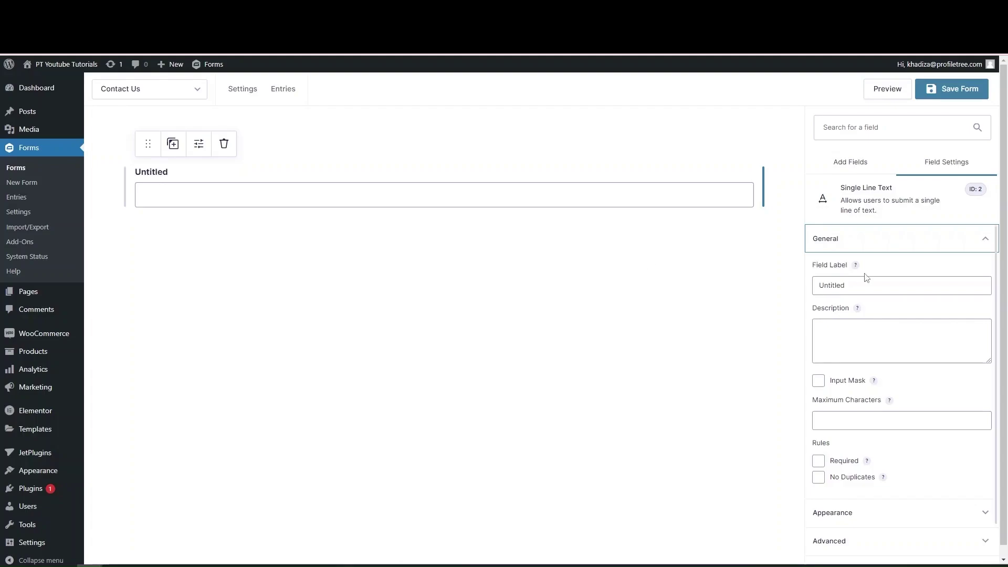
double_click(840, 286)
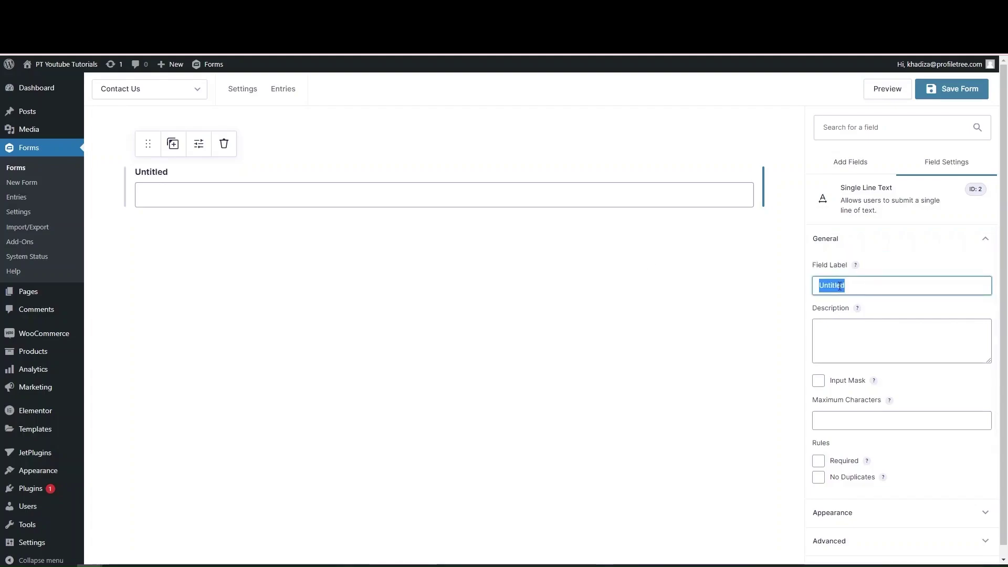
text(Name)
key(BackSpace)
key(BackSpace)
text(me)
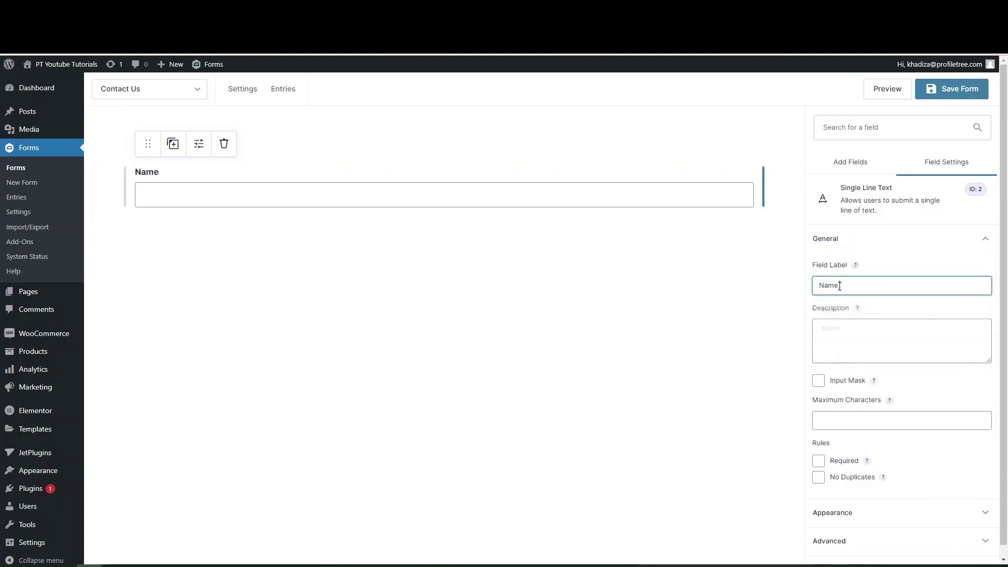
- Enter "Field for description" as the Name field's description and apply it to the form
click(837, 344)
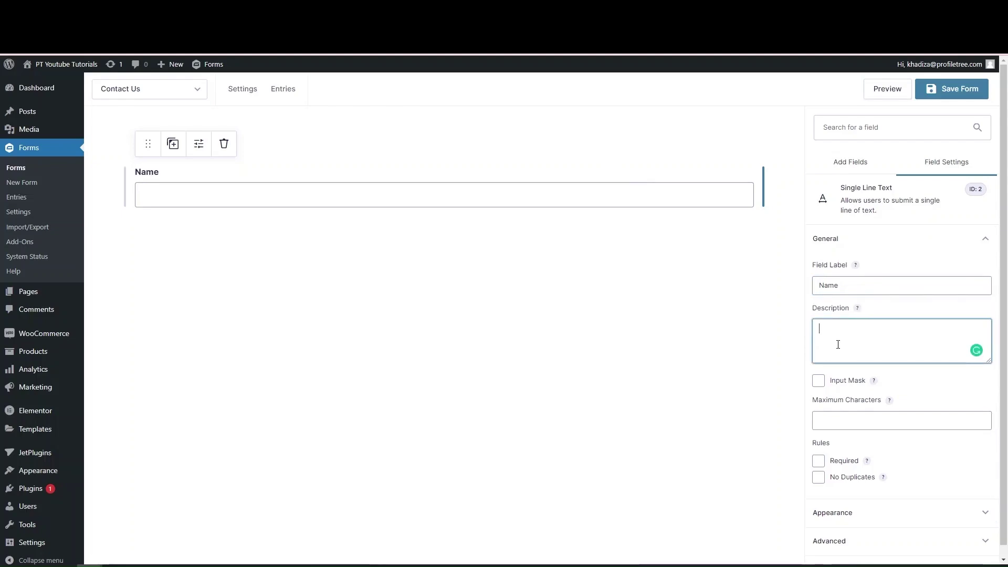
text(Field)
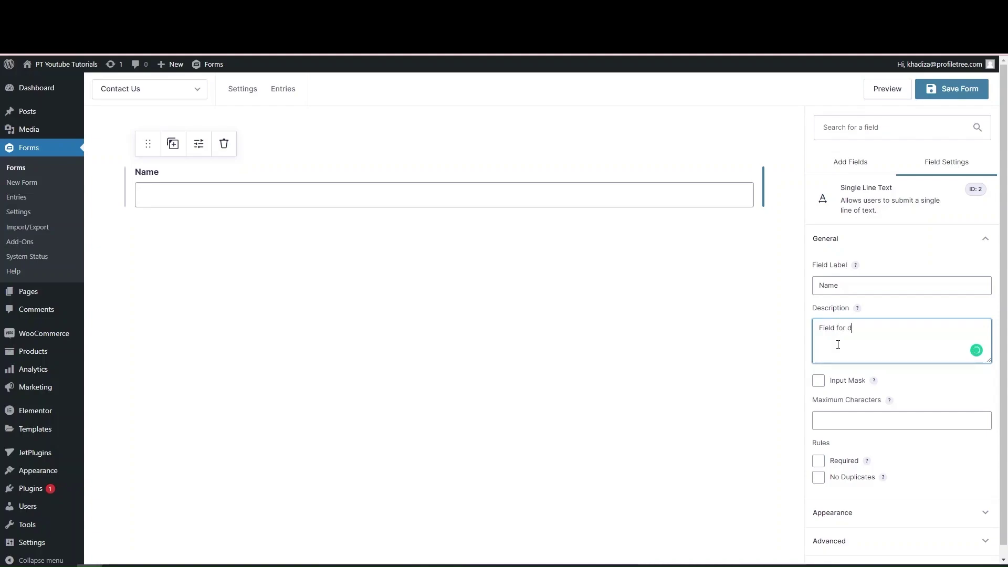
text(for description)
scroll(846, 421, down, 2)
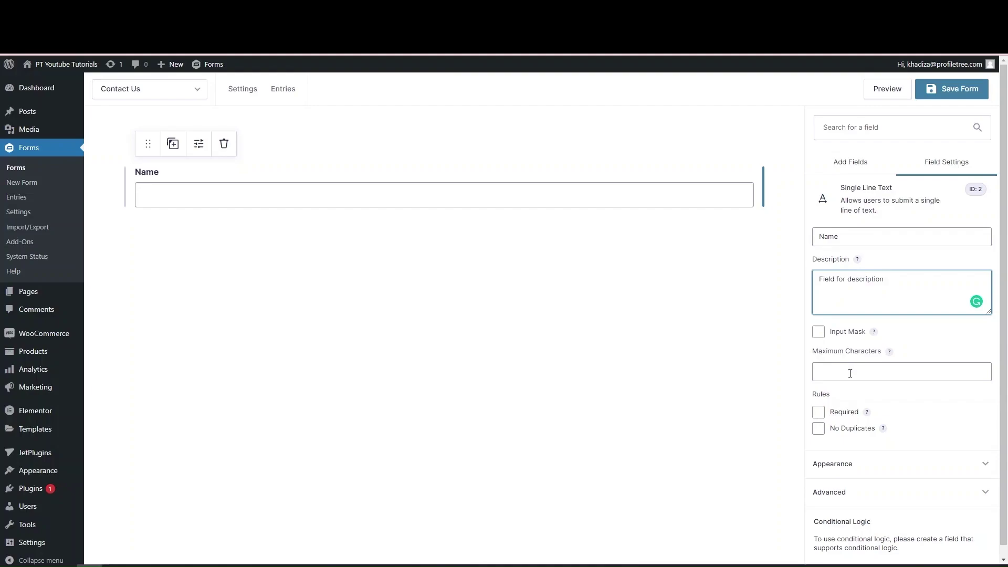
click(857, 166)
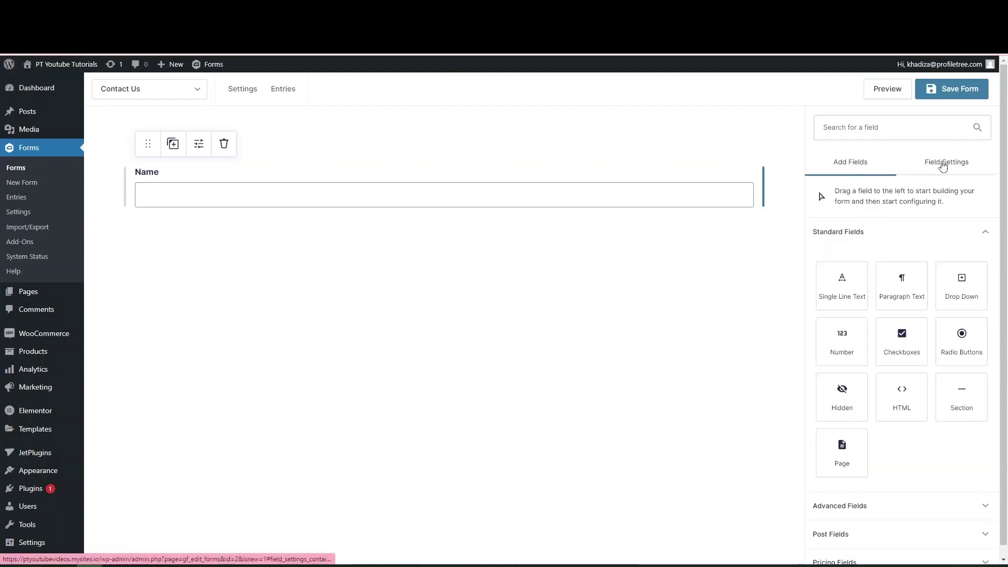
click(942, 162)
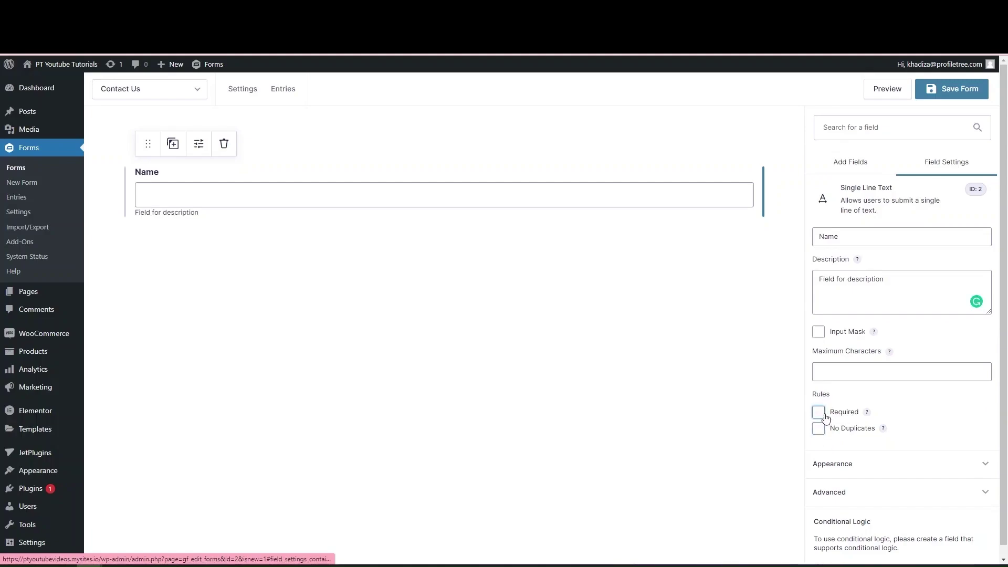
- Make the Name field required, trying the No Duplicates rule but leaving it off
click(826, 418)
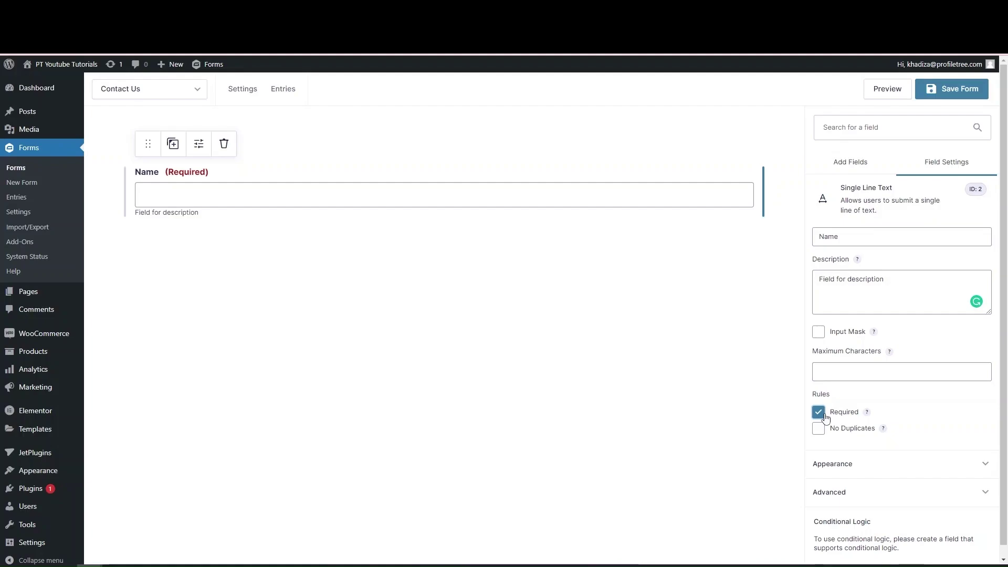
click(818, 430)
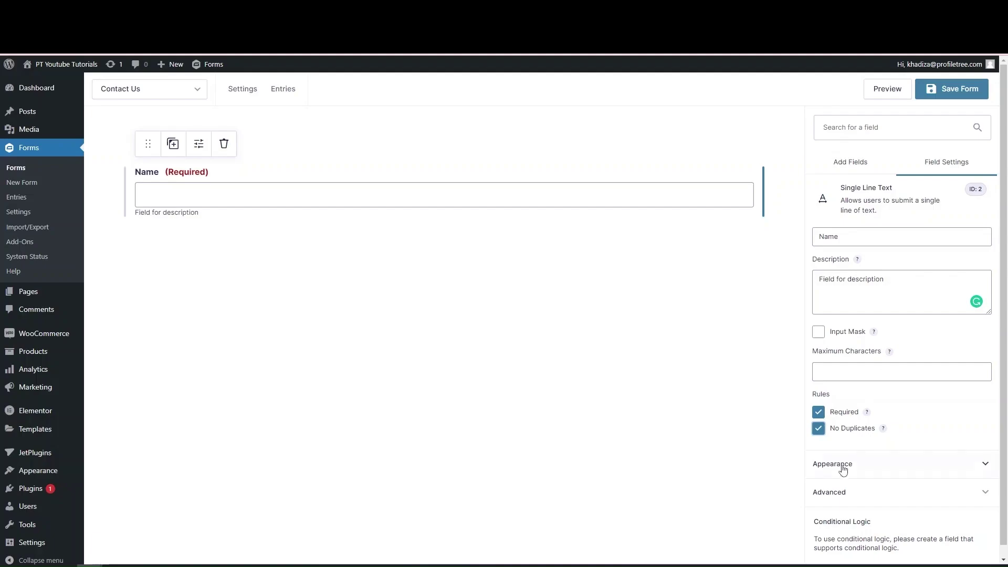
click(843, 430)
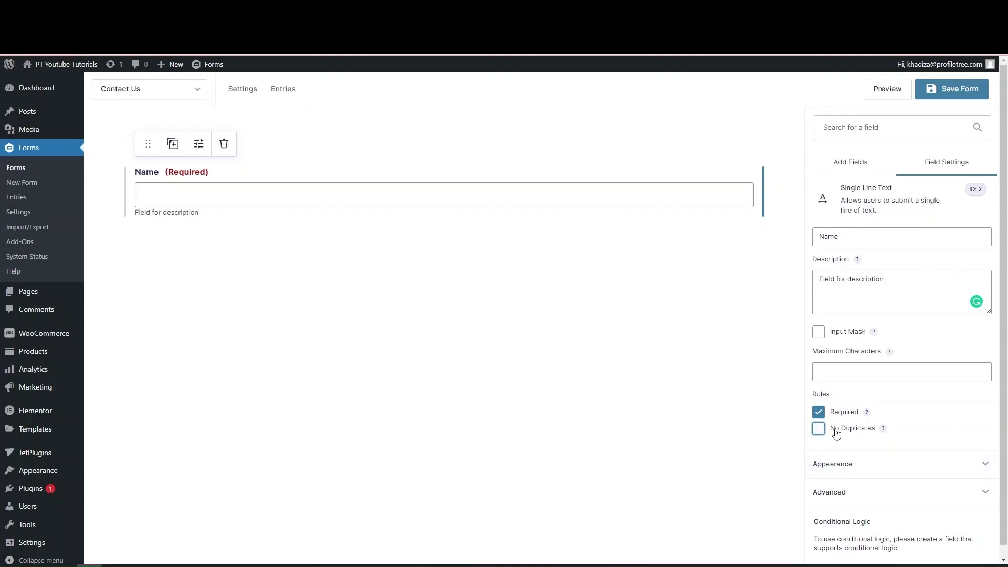
- Set the Name field's appearance placeholder to a sample first name
click(869, 463)
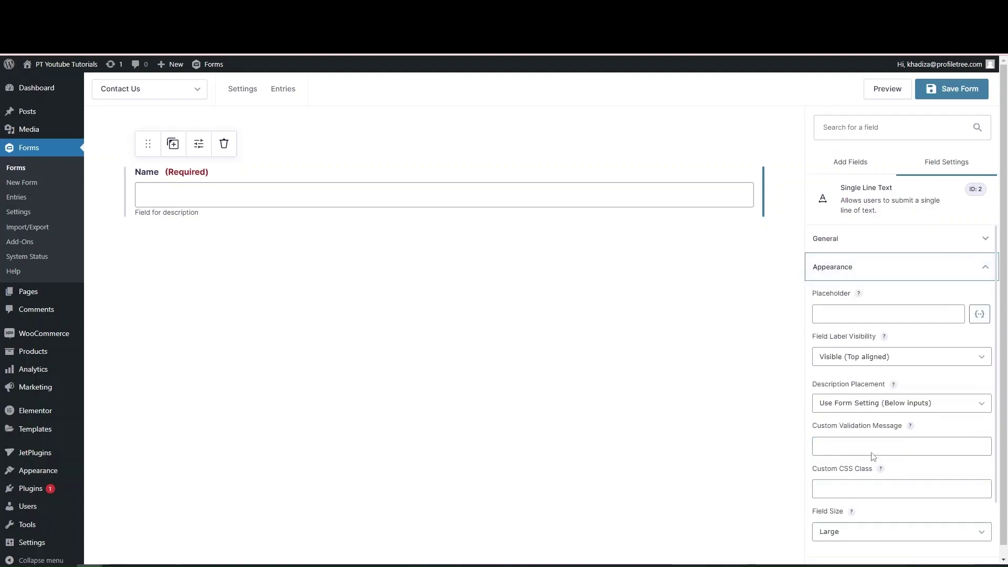
click(892, 317)
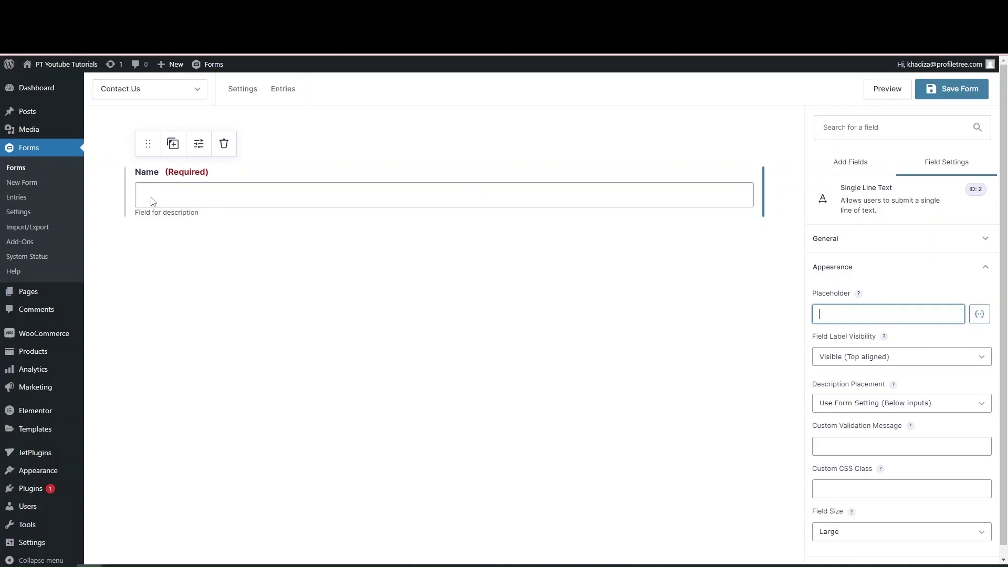
text(John)
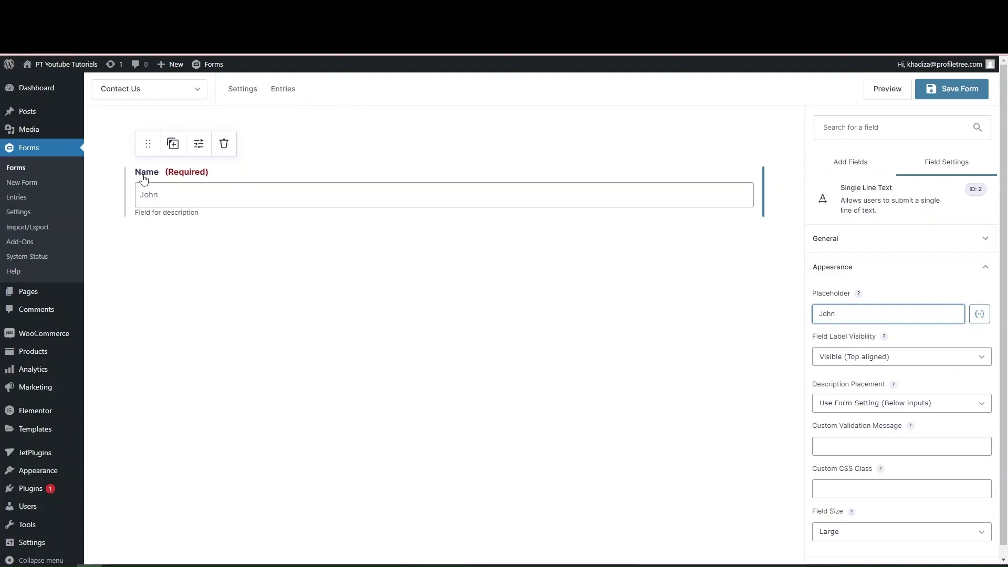
- Try the Hidden label visibility on the Name field and restore it to Visible (Top aligned)
click(884, 356)
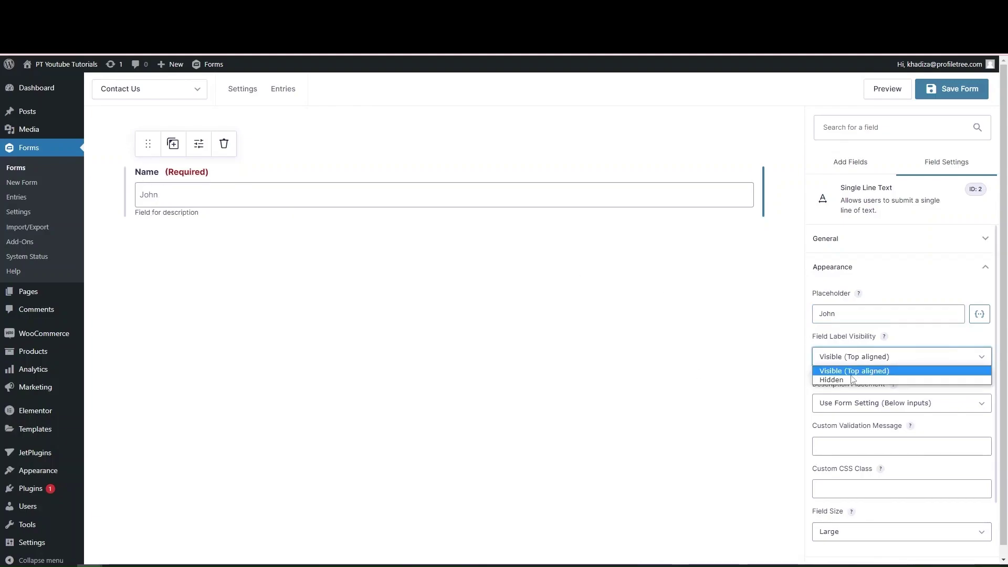
click(852, 379)
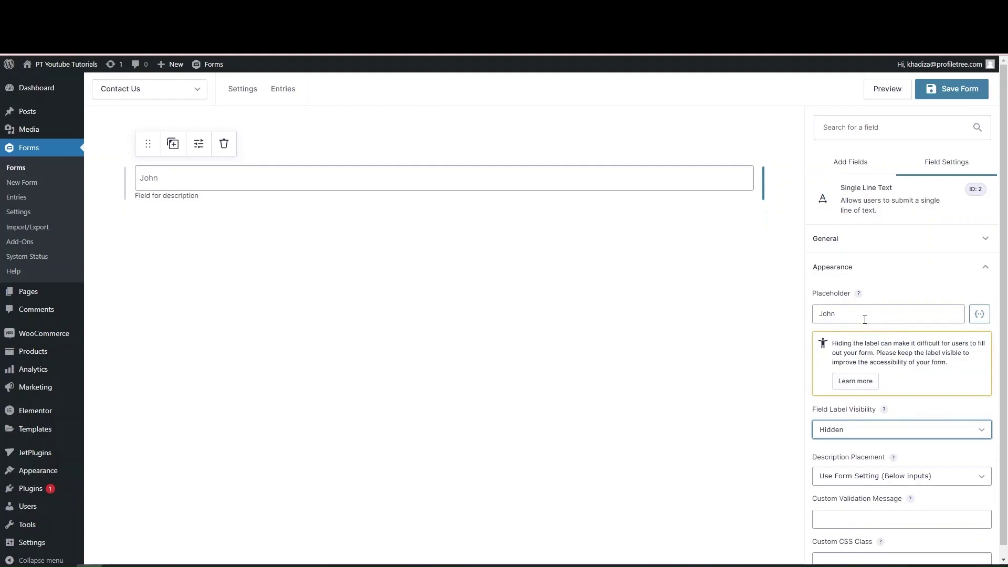
click(825, 439)
click(840, 443)
click(841, 442)
click(843, 443)
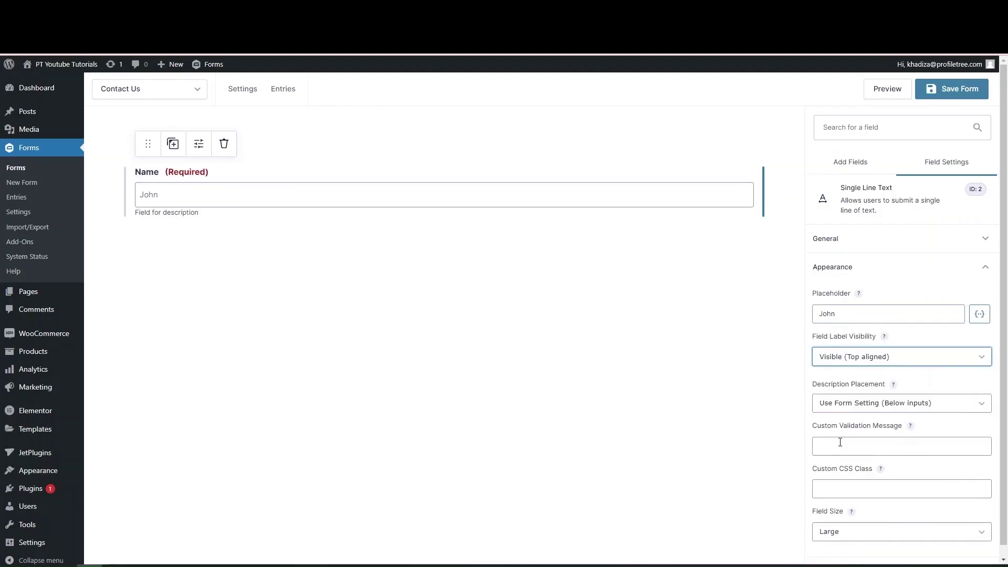
- Try the Below inputs and Above inputs description placements on the Name field, then restore Use Form Setting (Below inputs)
click(856, 404)
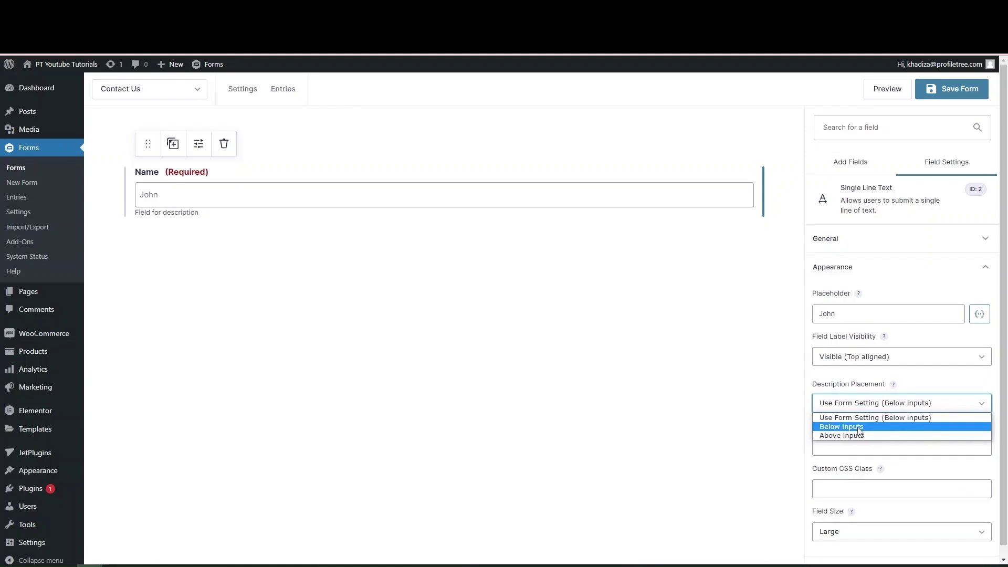
click(855, 427)
click(860, 404)
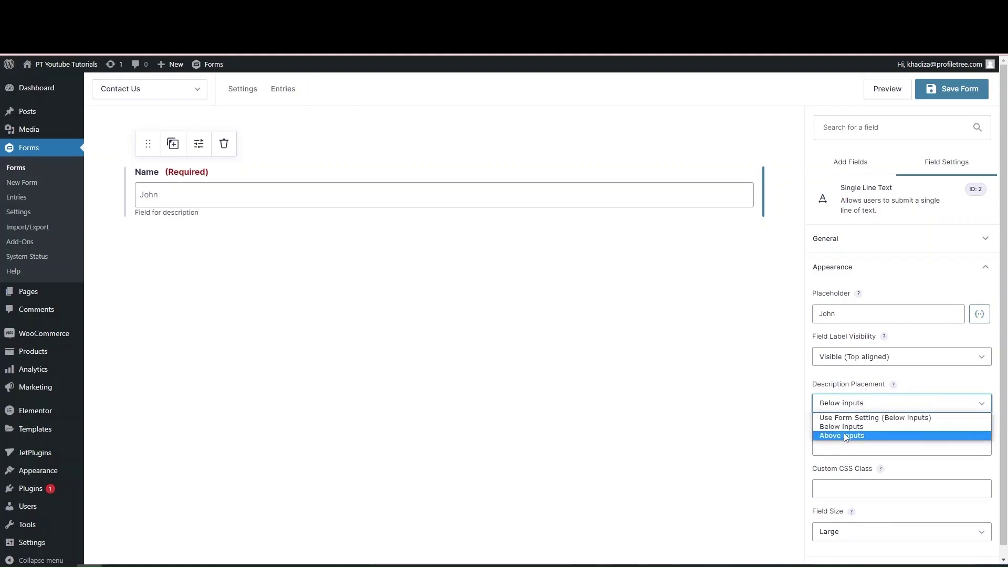
click(852, 435)
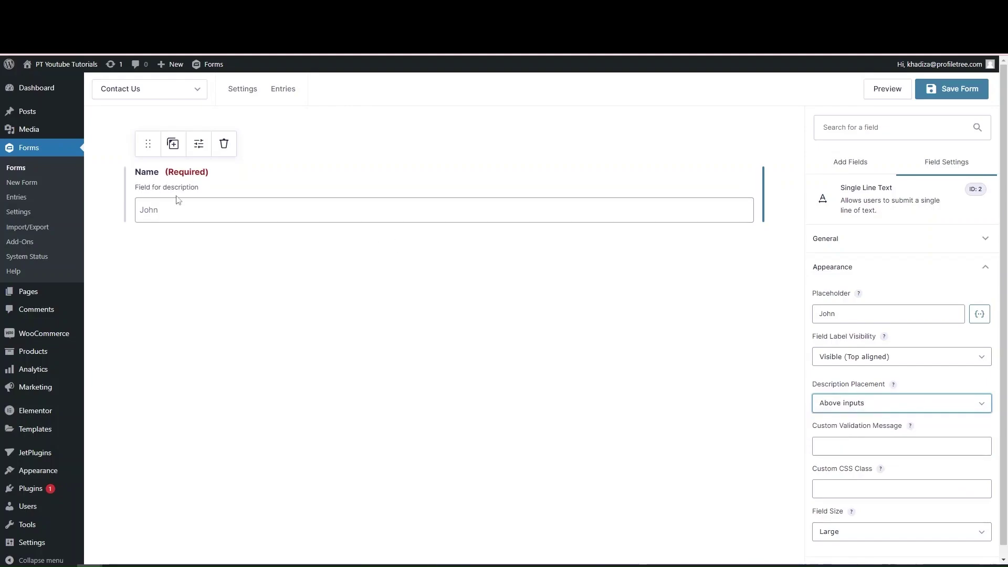
click(925, 403)
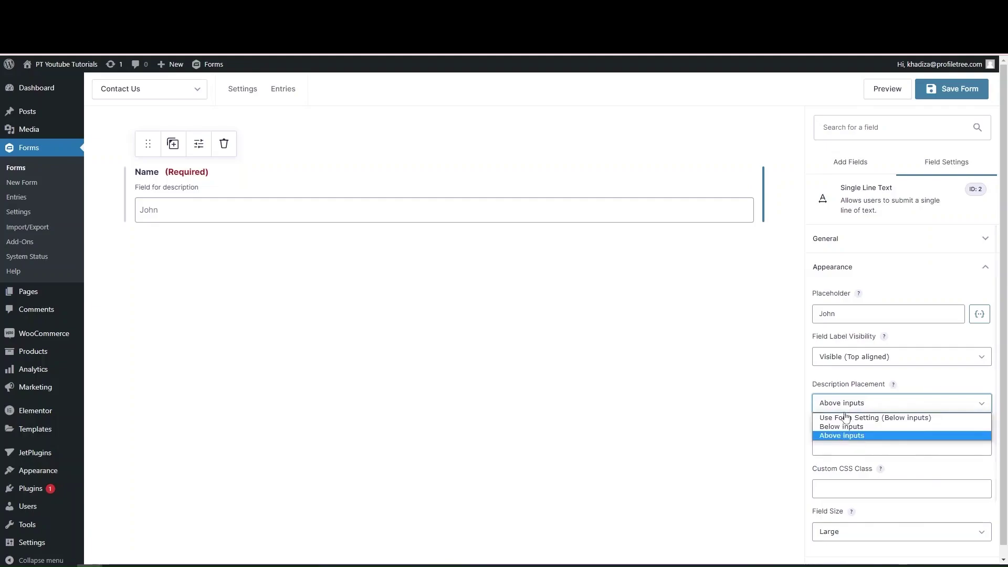
click(840, 417)
- Try the Small and Medium field sizes on the Name field and set it back to Large
click(842, 443)
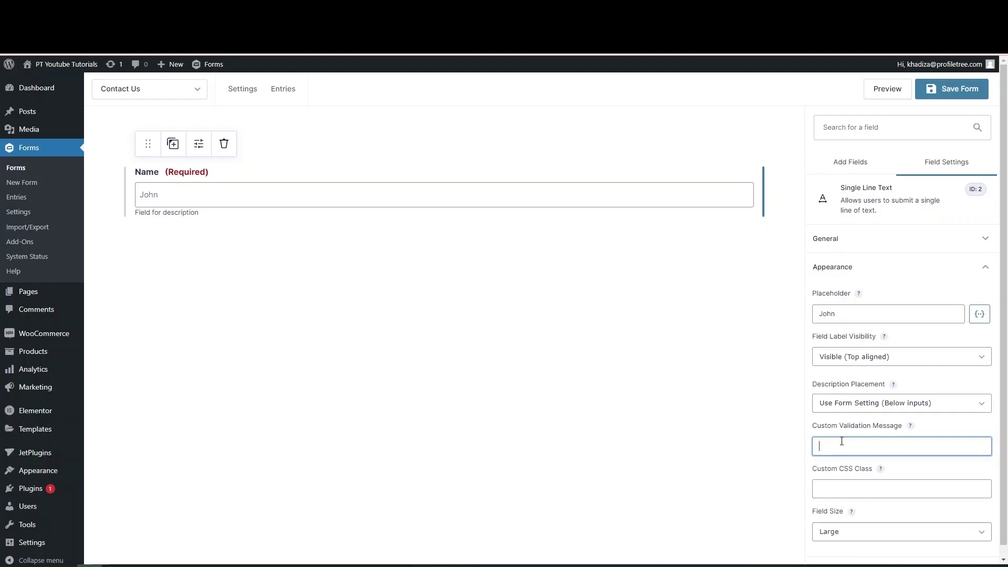
scroll(846, 466, down, 1)
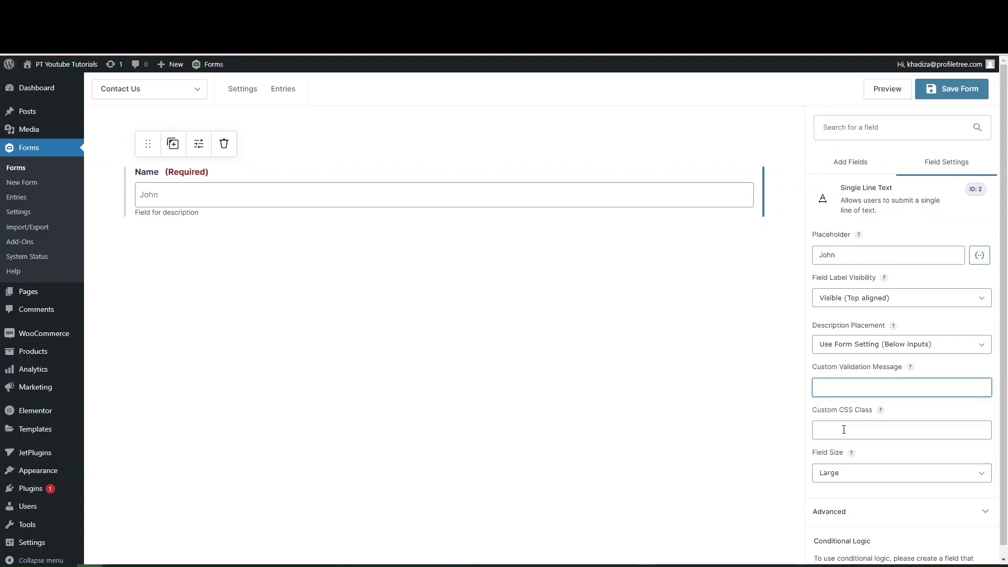
scroll(861, 477, down, 1)
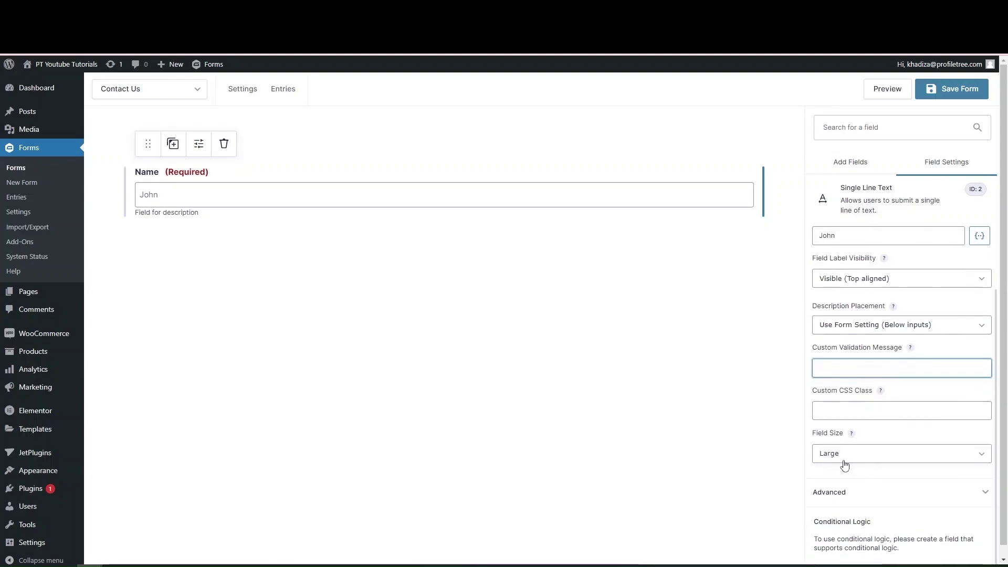
click(844, 465)
click(844, 468)
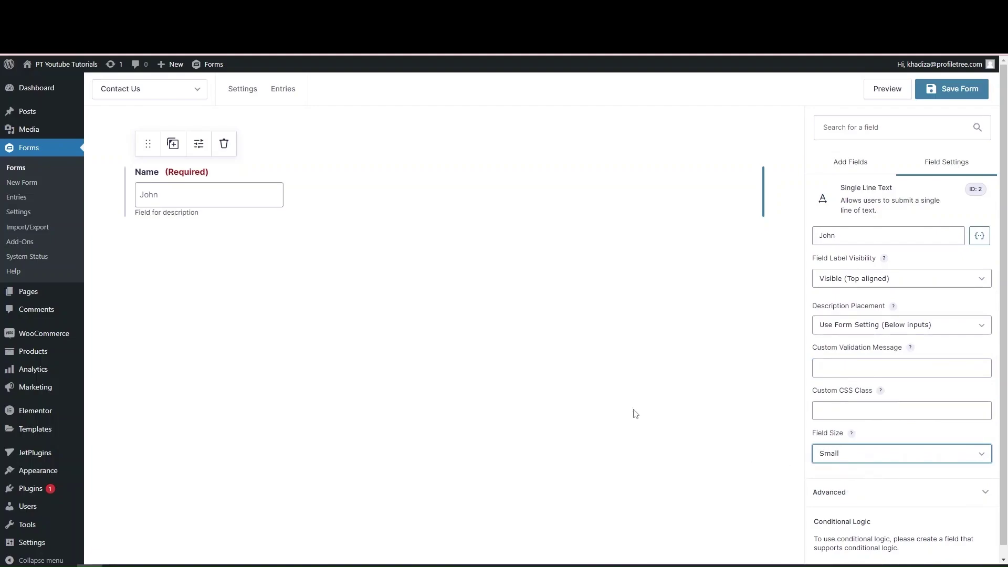
click(837, 456)
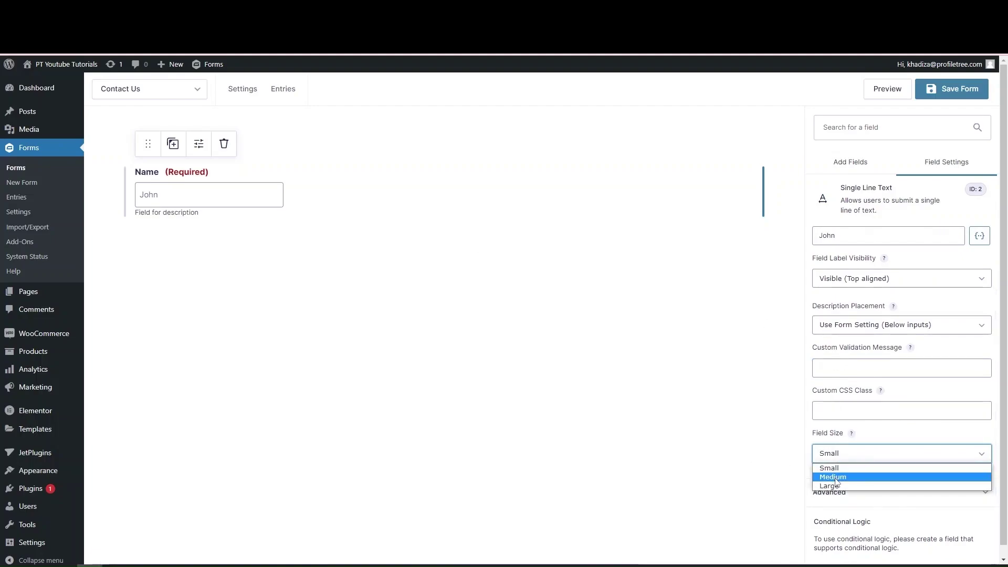
click(836, 476)
click(834, 457)
click(835, 486)
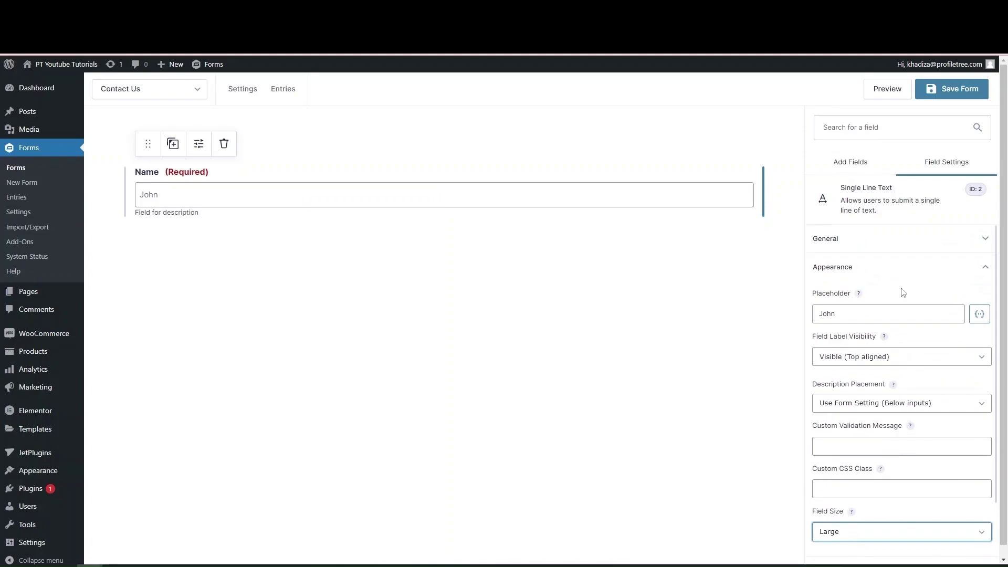
- Add two Single Line Text fields beside the Name field in its row and a third one in a new row below
click(887, 270)
click(840, 167)
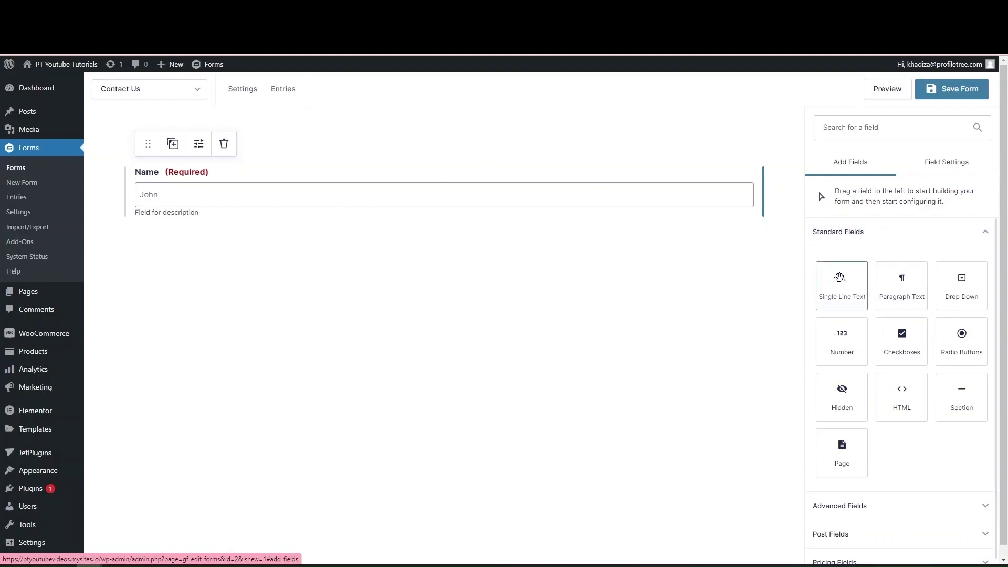
drag(842, 283, 761, 184)
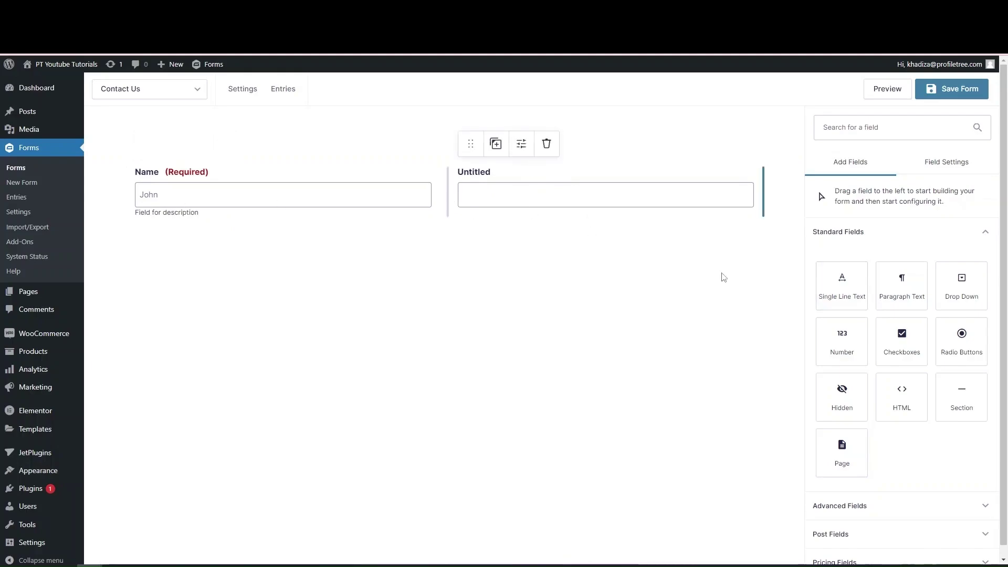
click(838, 285)
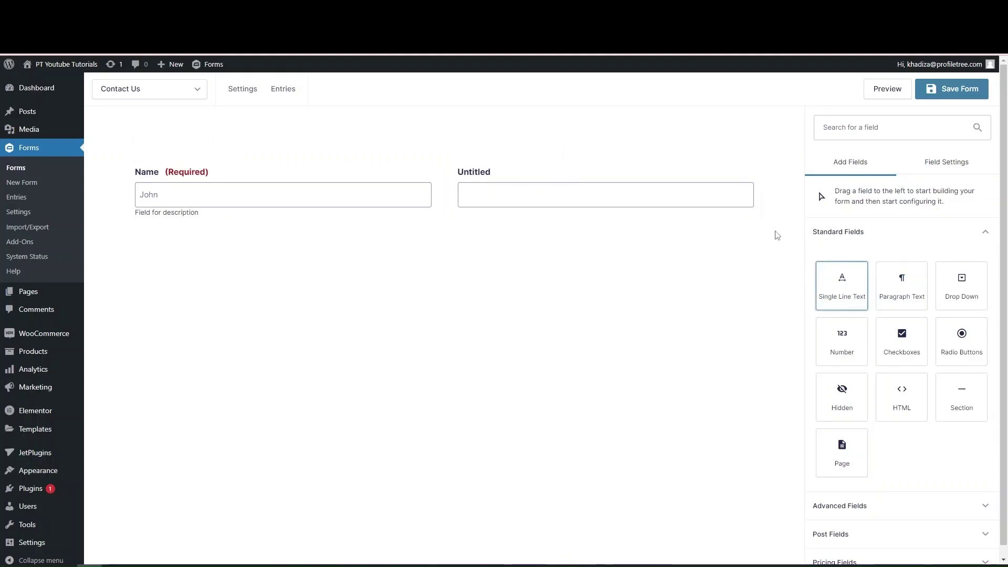
right_click(764, 265)
click(837, 253)
drag(835, 278, 766, 186)
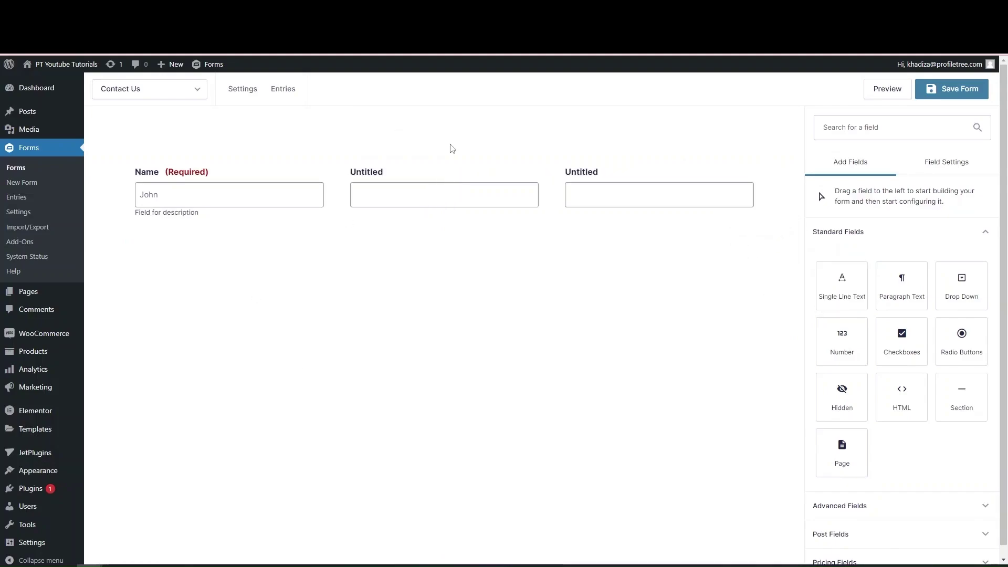
drag(843, 287, 631, 280)
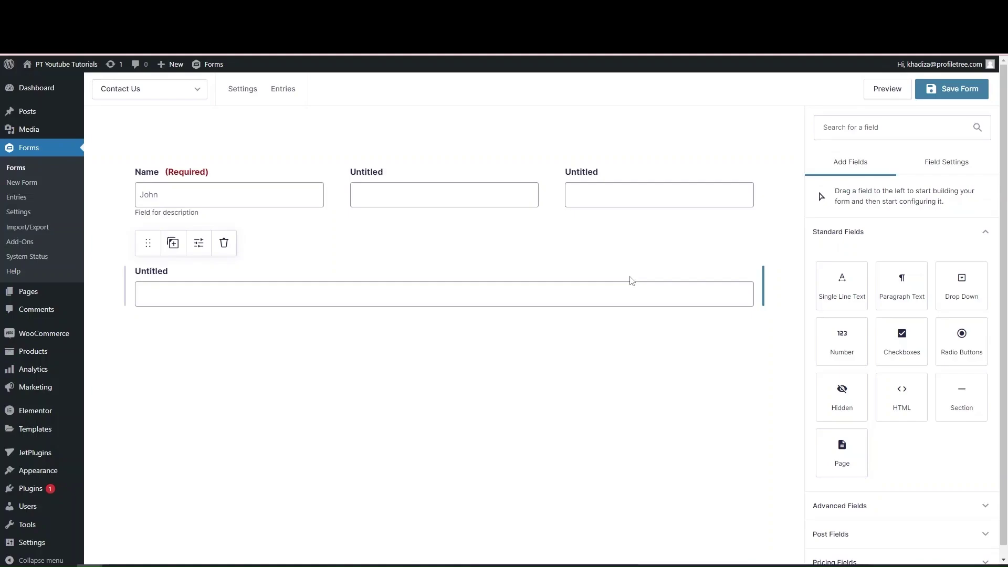
- Examine the general settings and conditional logic configuration of the last text field in the first row
click(894, 239)
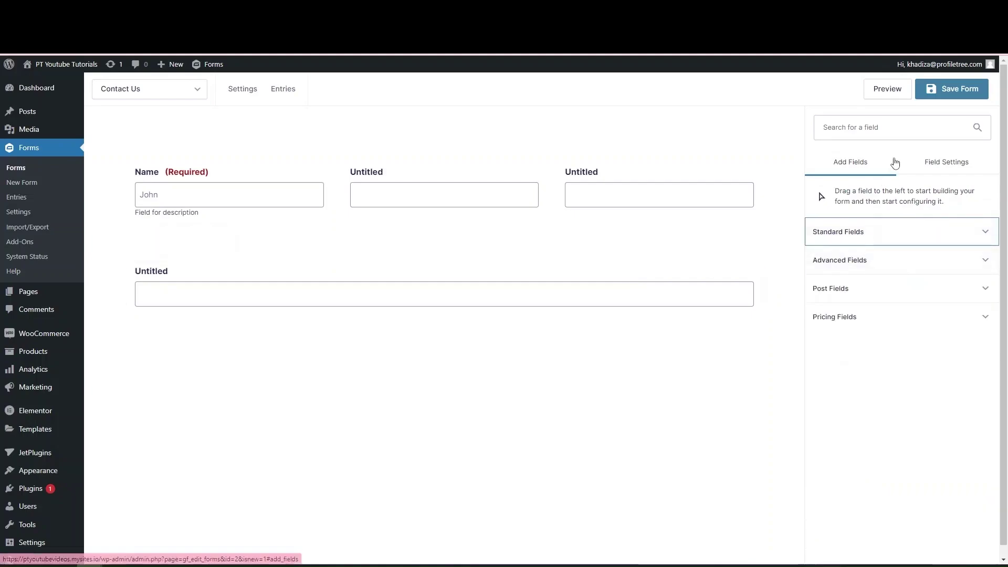
click(929, 168)
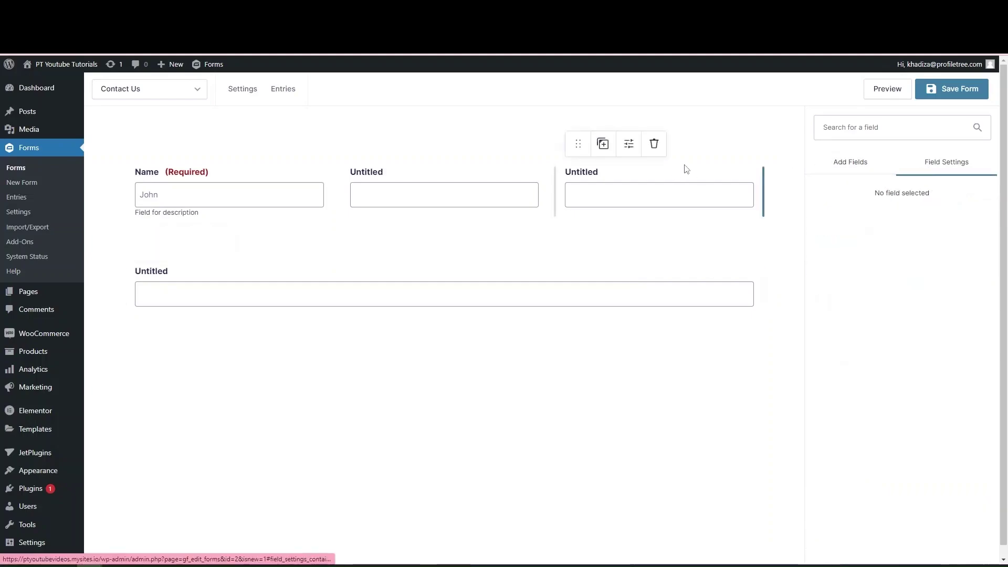
click(627, 146)
click(836, 243)
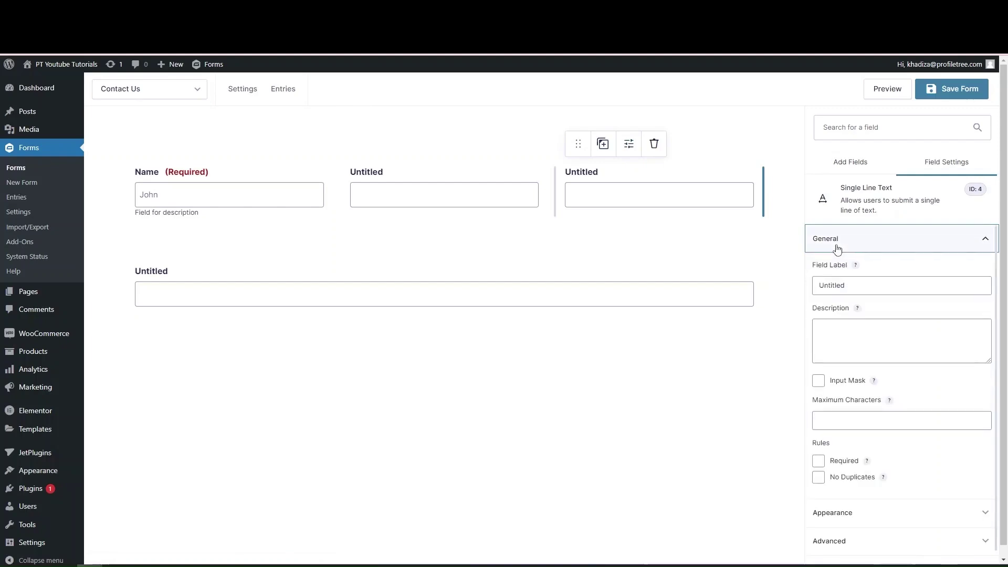
click(833, 241)
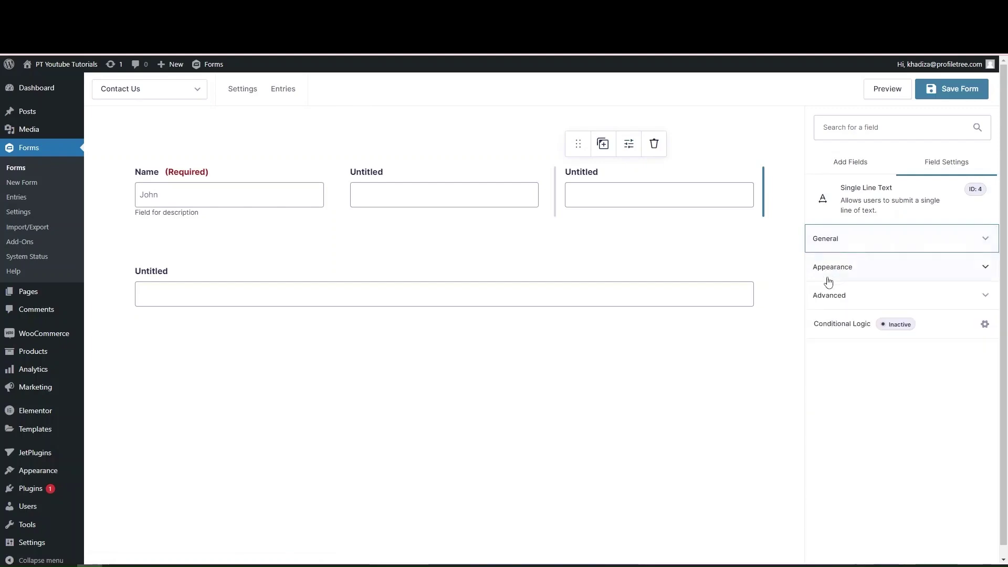
click(823, 325)
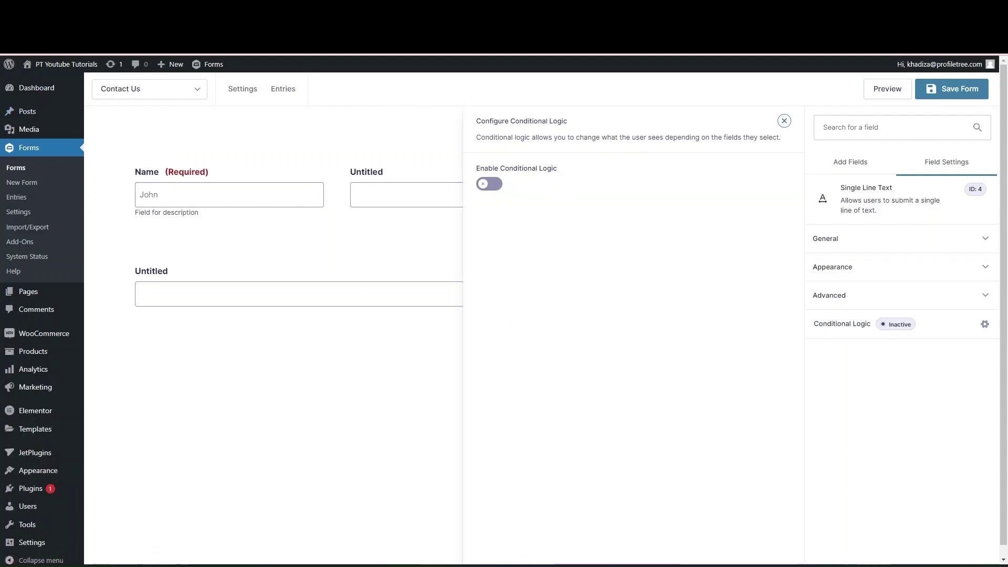
click(403, 201)
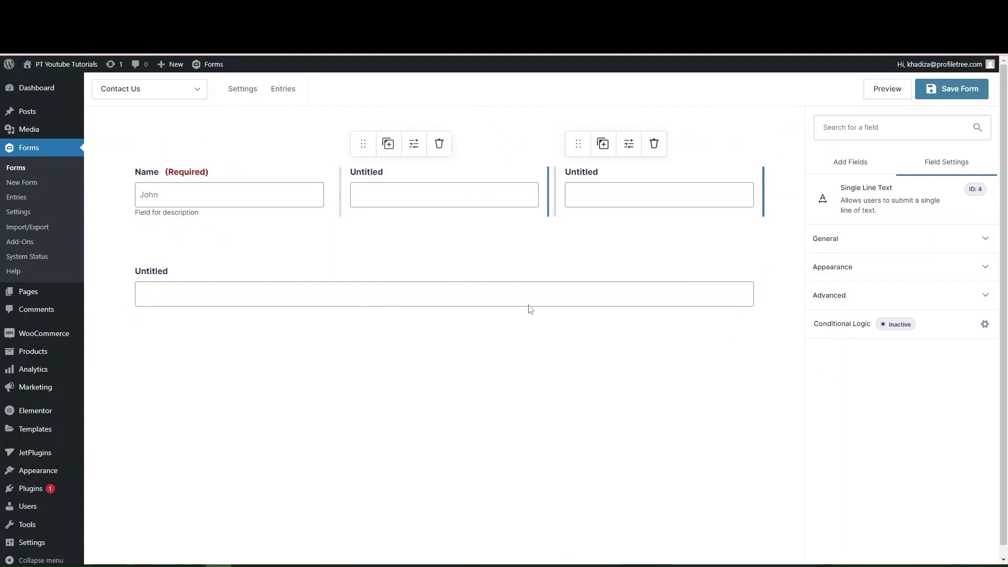
- Delete the untitled text field in the second row and accept the loss of its entry data
click(198, 244)
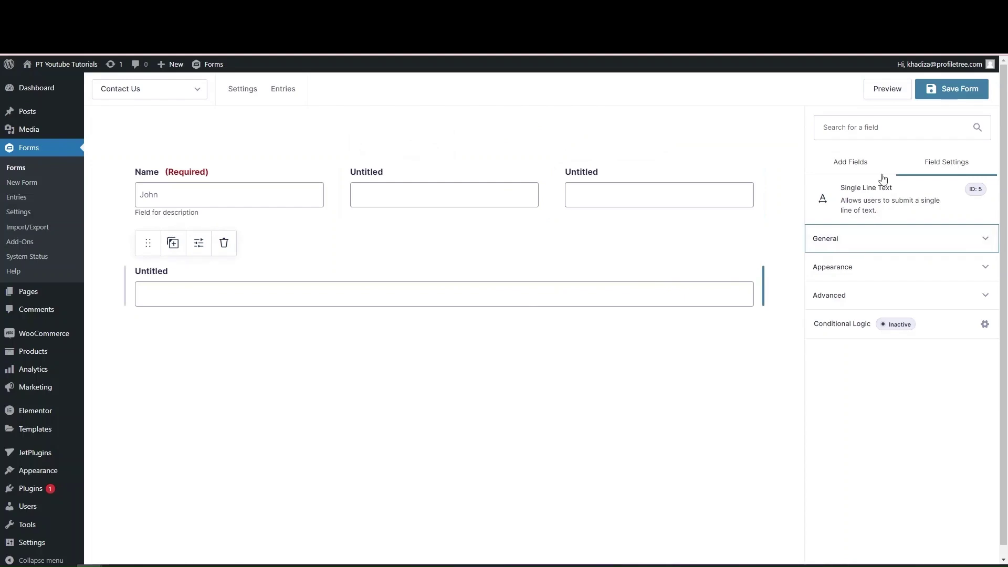
click(847, 164)
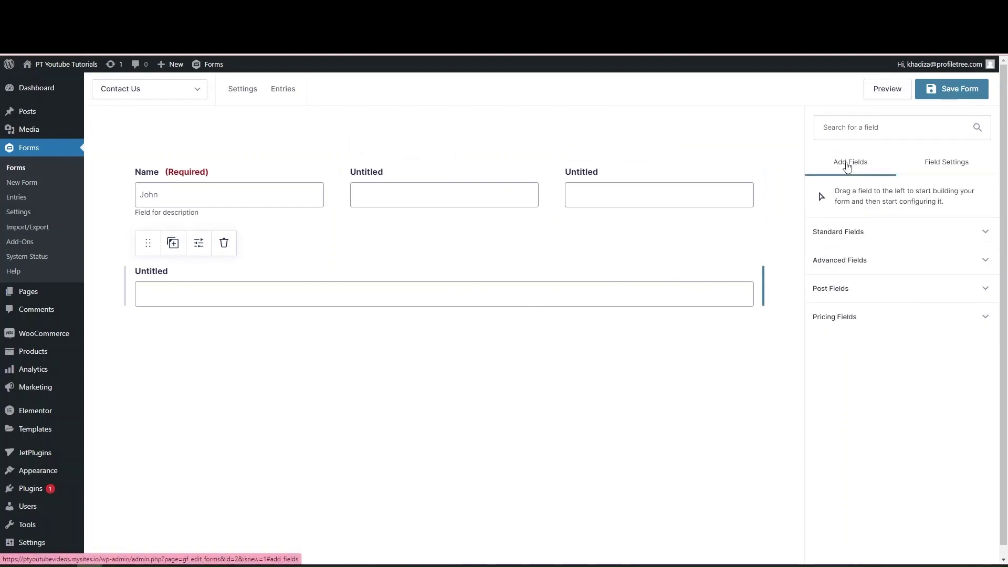
click(224, 243)
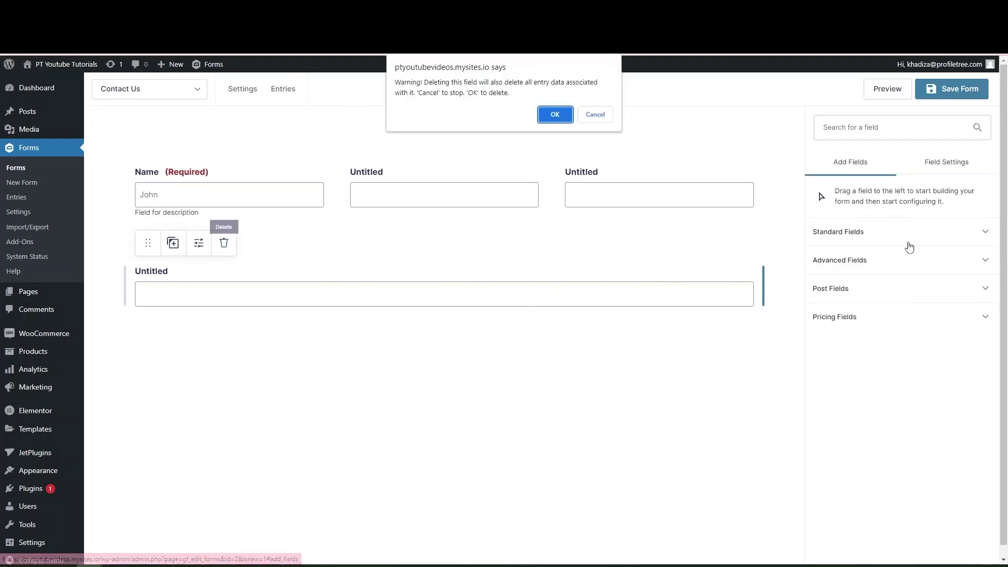
click(546, 114)
- Add a Radio Buttons field from the standard fields in a new row below the text fields
click(898, 229)
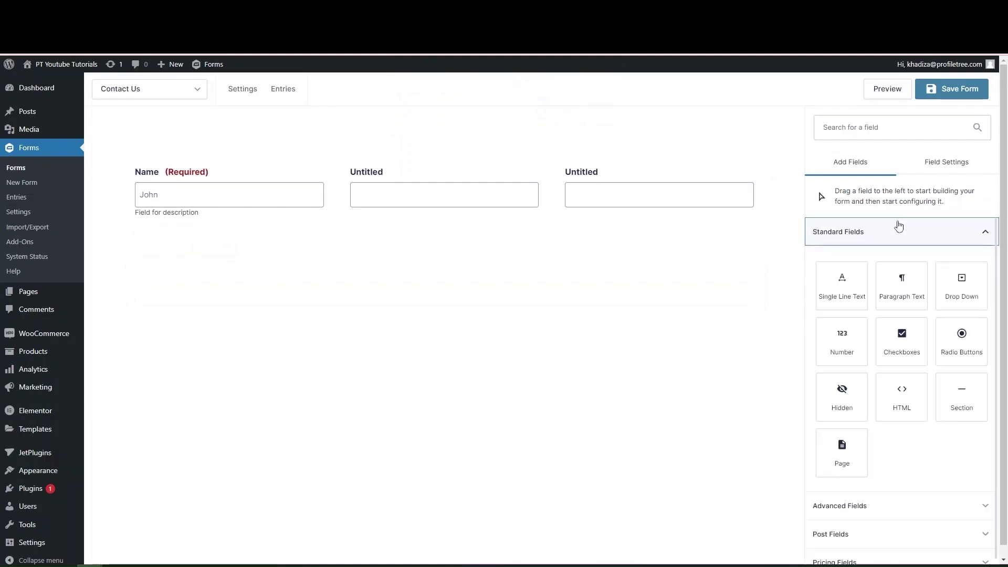
drag(963, 345, 525, 265)
drag(277, 257, 293, 288)
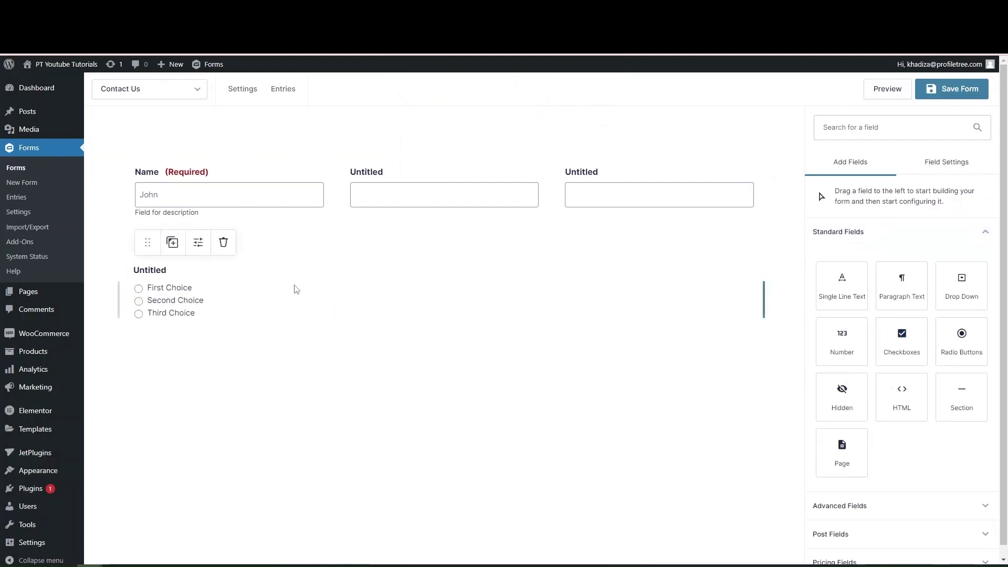
- Set the radio button field's label to "Would you prefer for us to contact you via email or phone?"
click(197, 246)
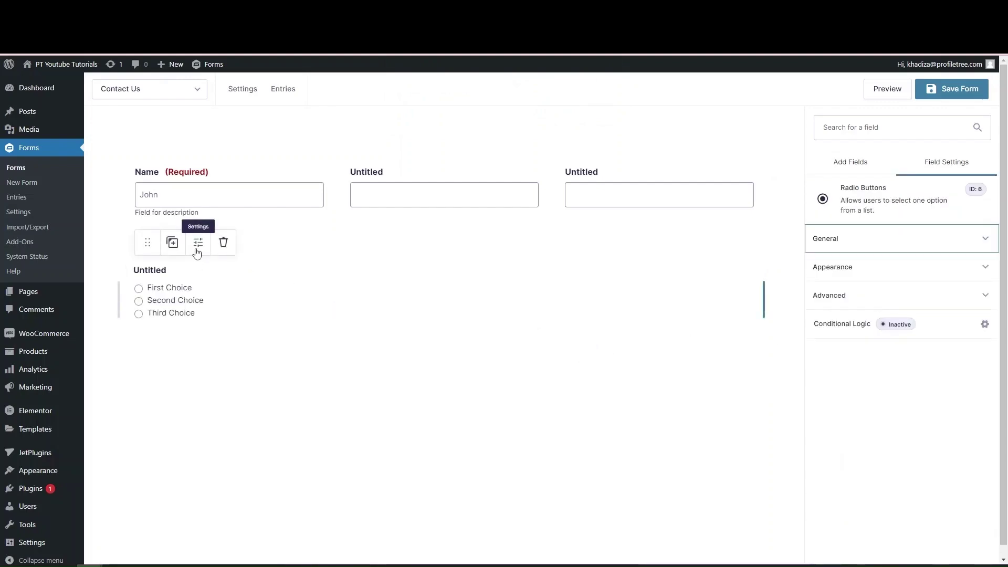
click(853, 243)
double_click(862, 286)
text(W)
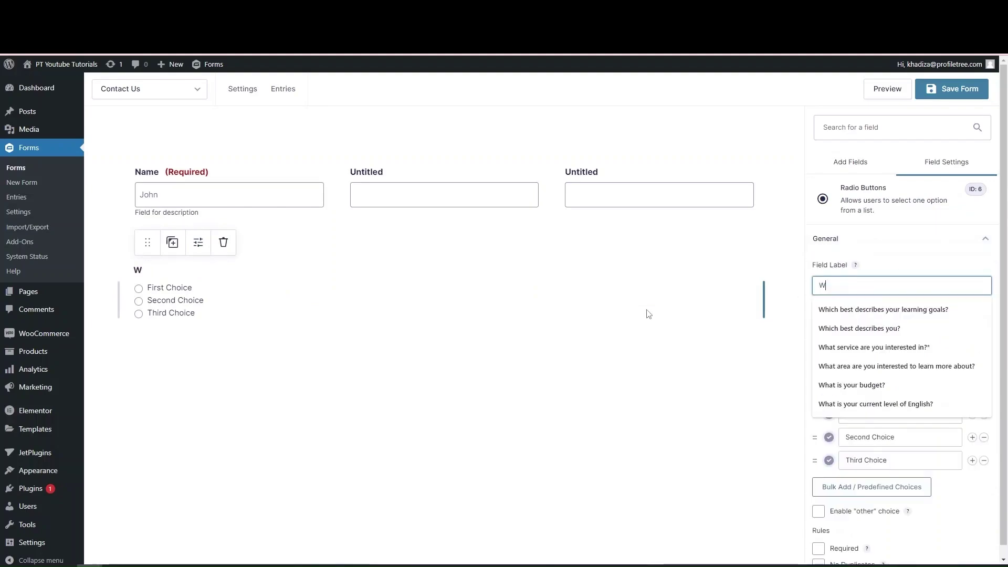
text(ou)
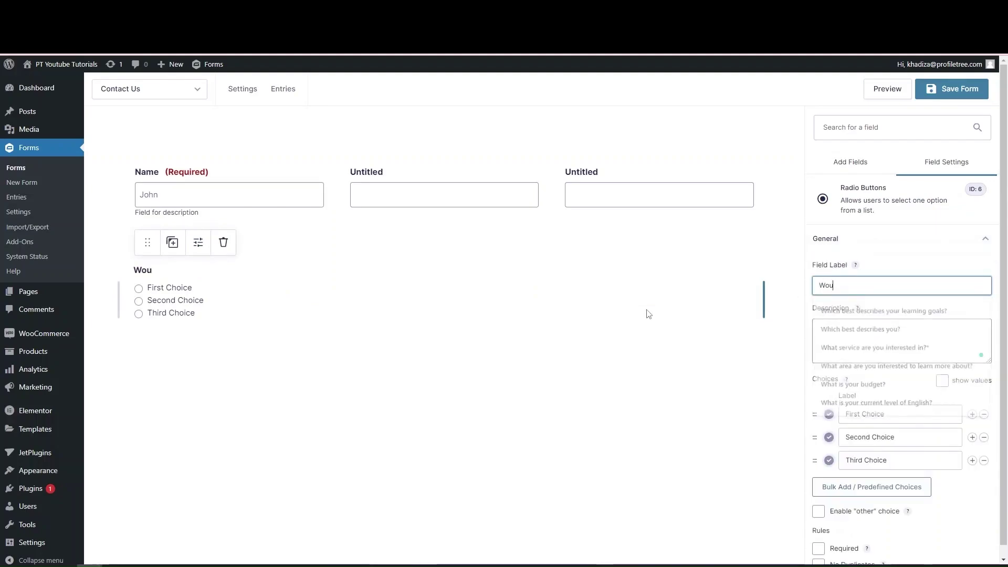
text(ld you prefer)
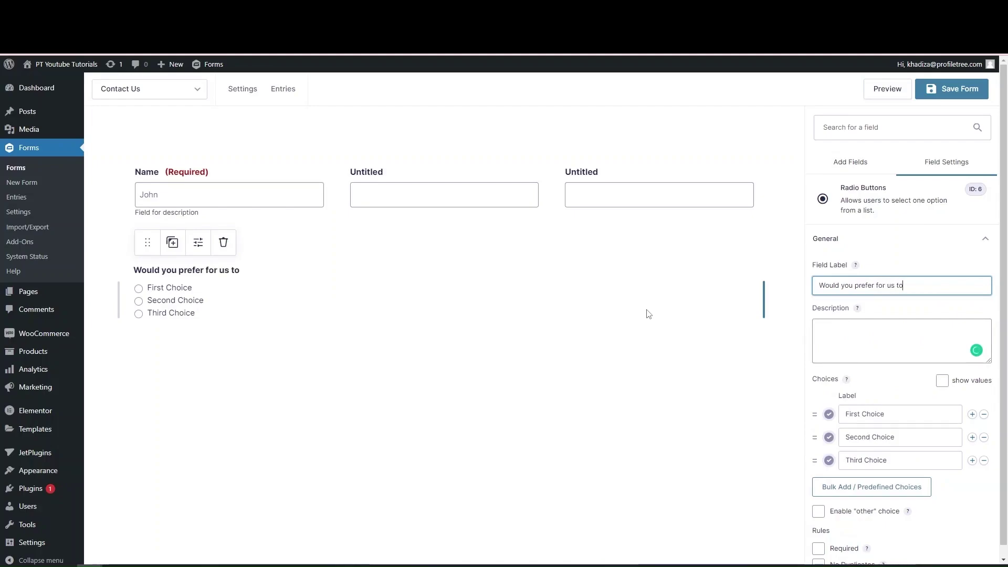
text( for us to contact you)
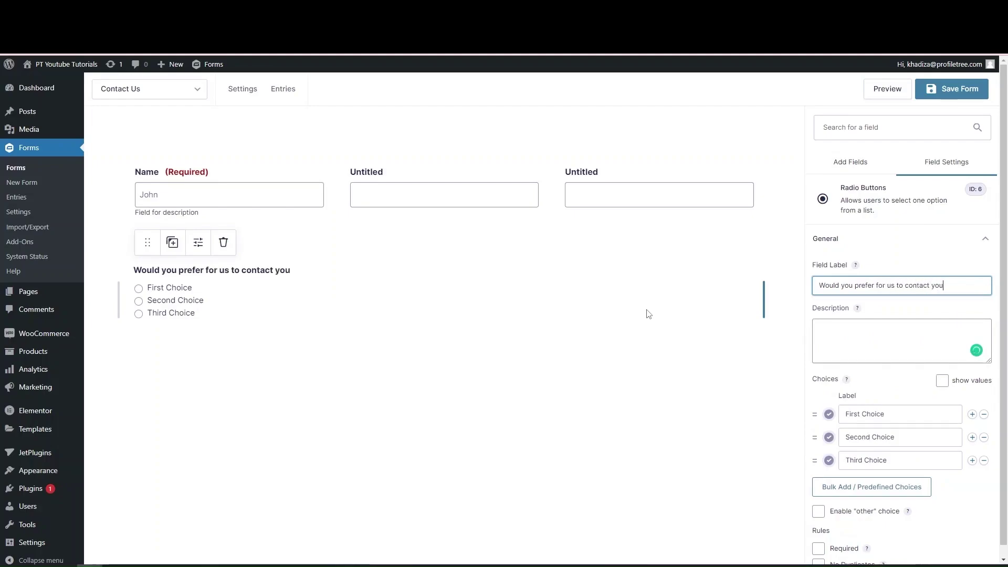
text( via email)
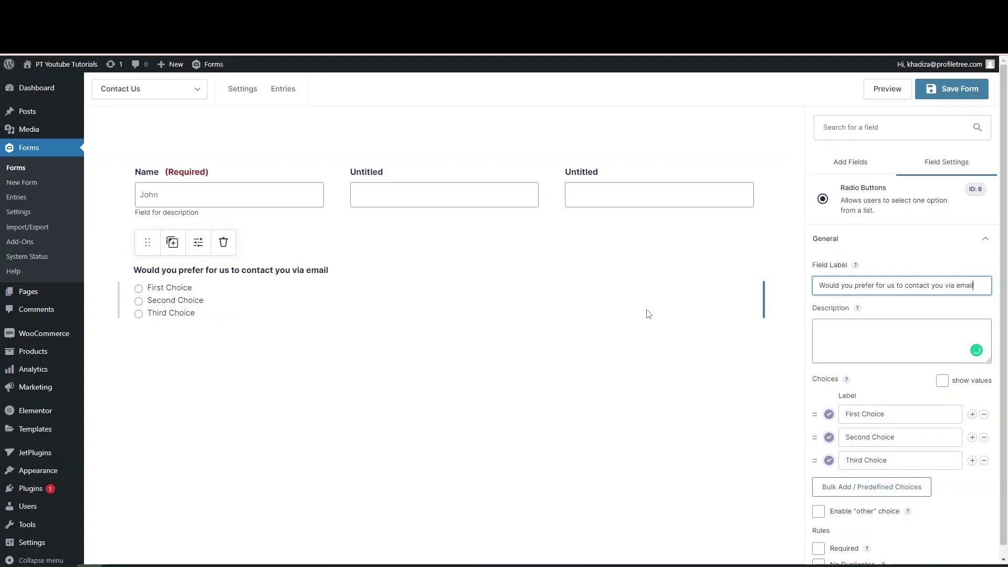
text( or phone?)
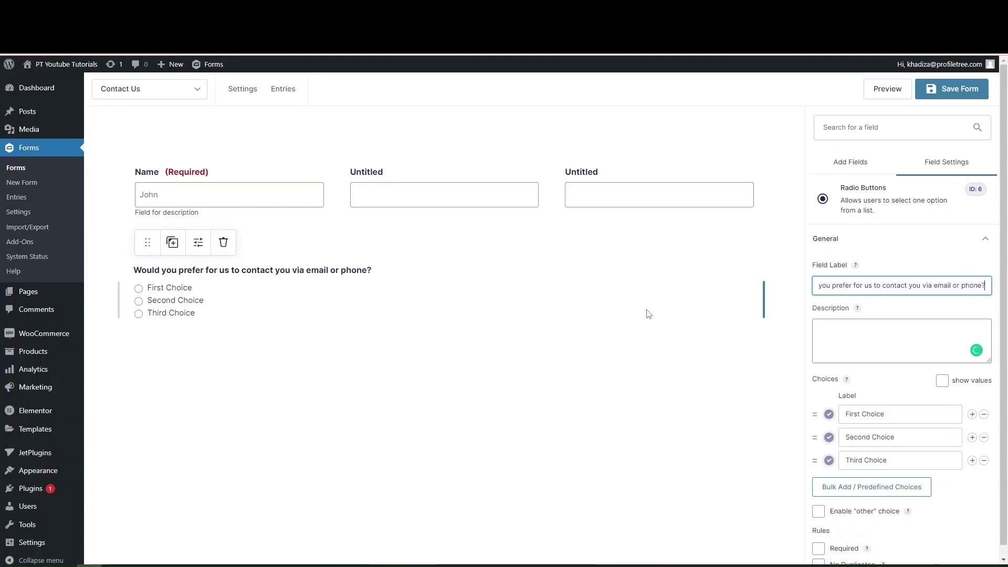
- Remove the third choice from the contact-preference question and relabel the remaining two choices "Email" and "Phone"
click(983, 460)
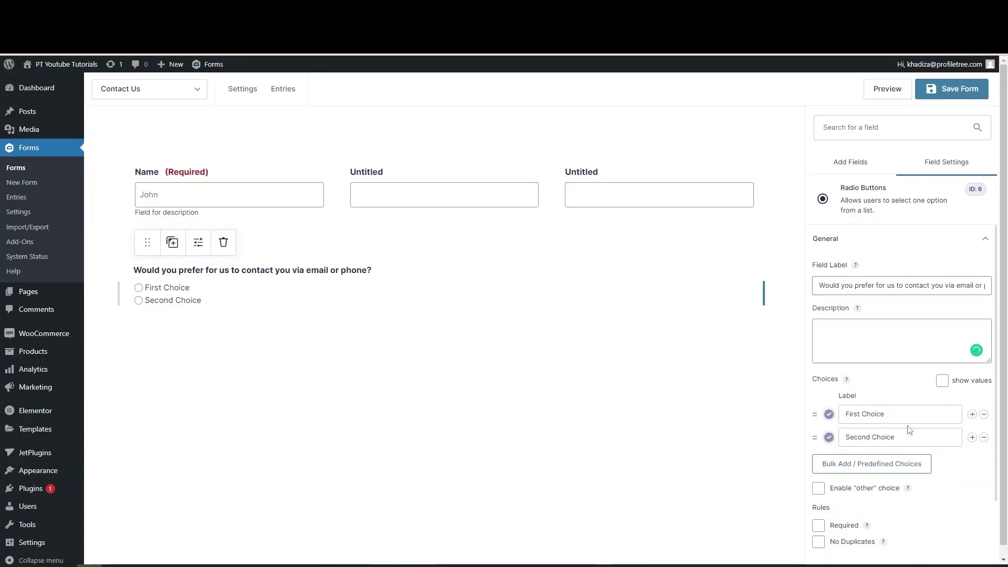
drag(897, 420, 688, 403)
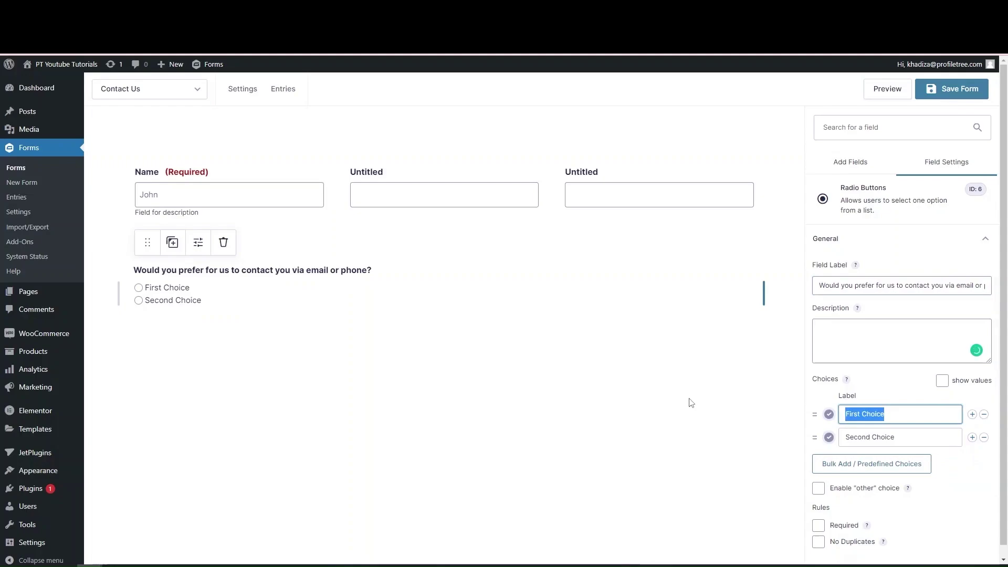
text(Email)
click(690, 403)
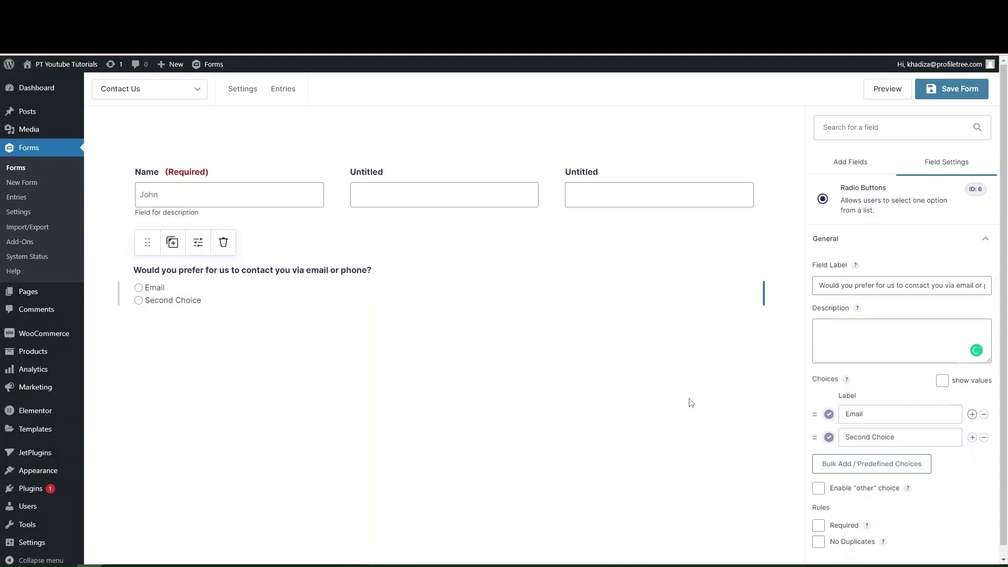
drag(908, 441, 749, 450)
text(Ph)
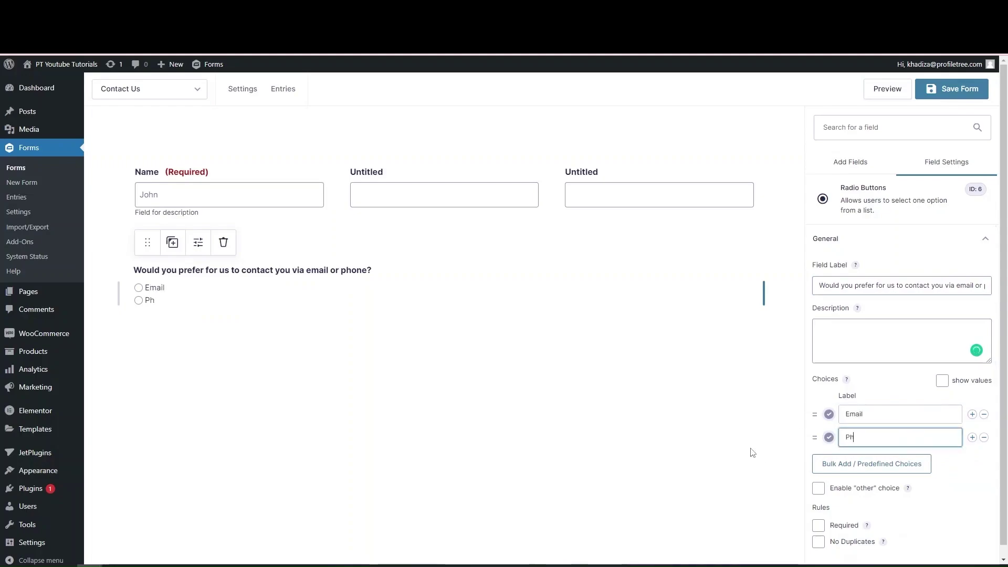
text(one)
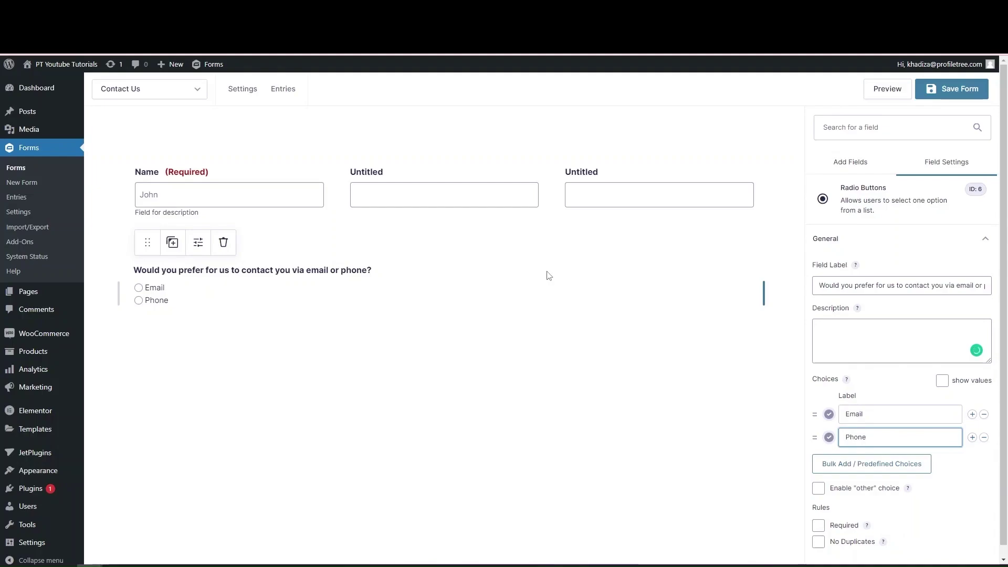
- Add an Email field from the advanced fields in a new row below the contact-preference question
click(412, 149)
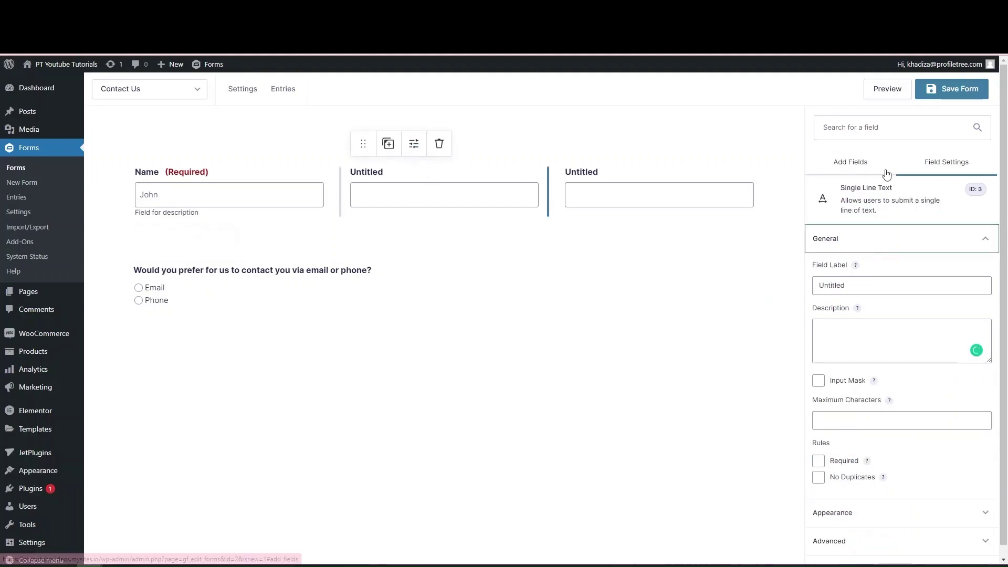
click(850, 163)
click(835, 505)
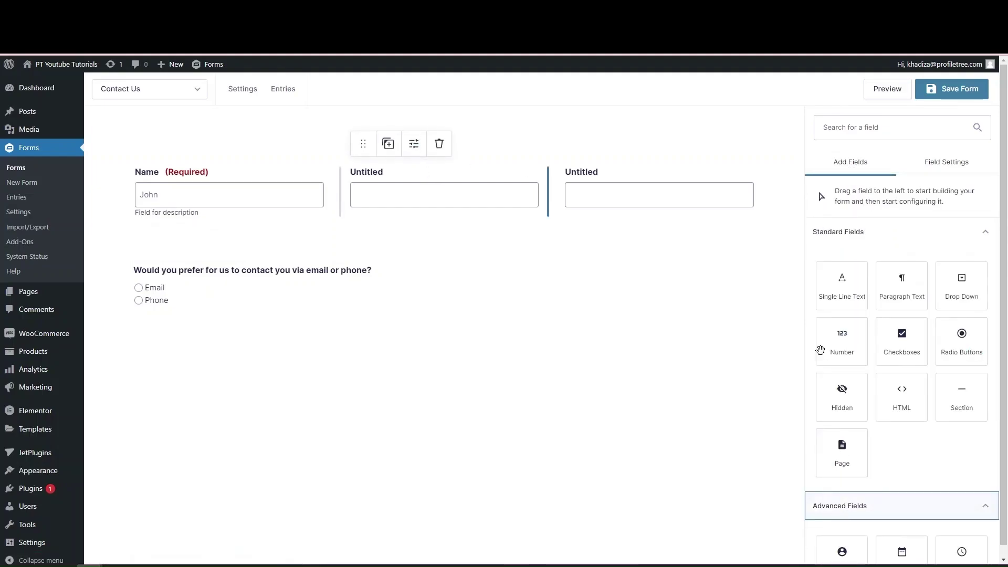
scroll(826, 400, down, 3)
drag(883, 462, 537, 358)
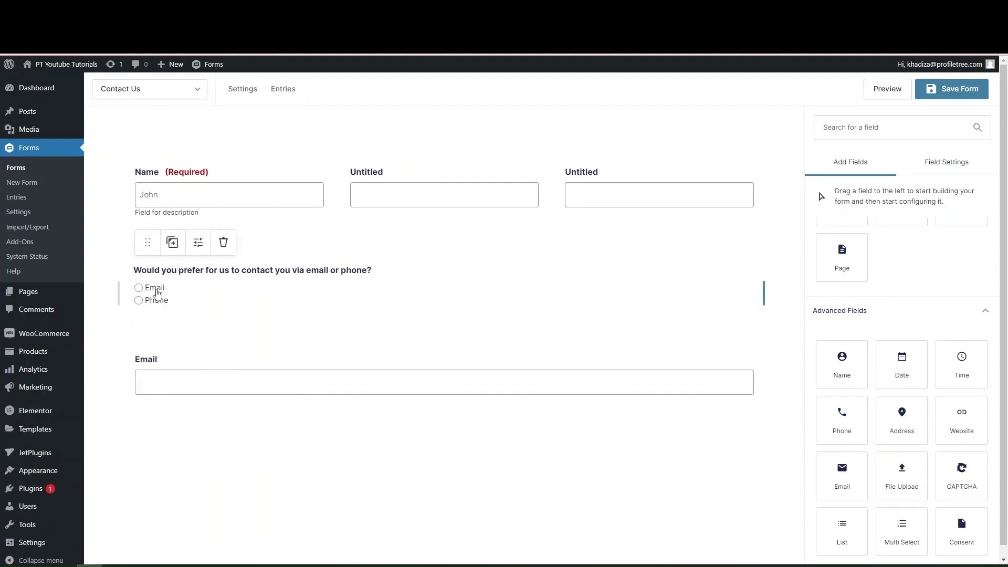
- Enable conditional logic on the Email field to show it if the contact-preference question is "Email"
click(201, 333)
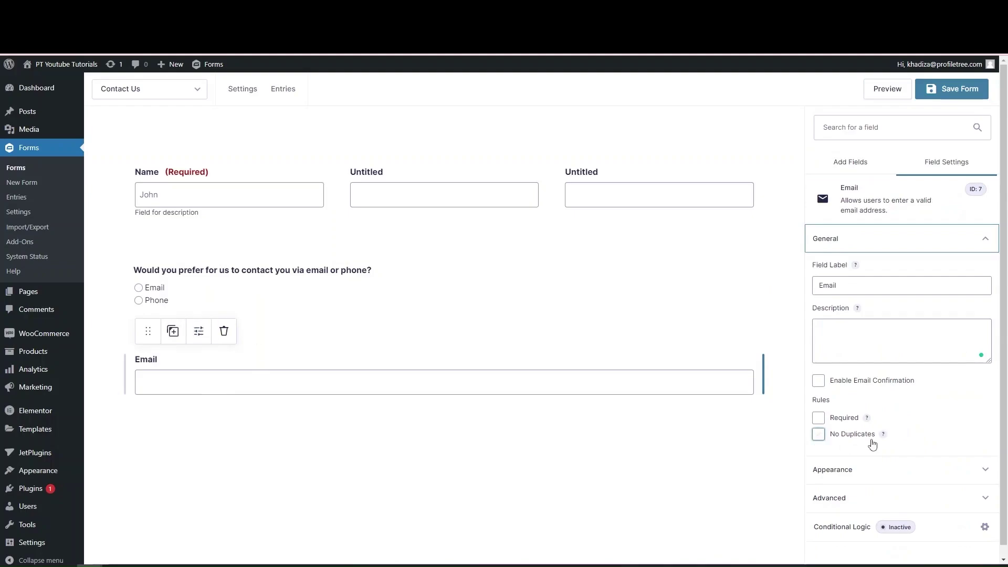
click(984, 526)
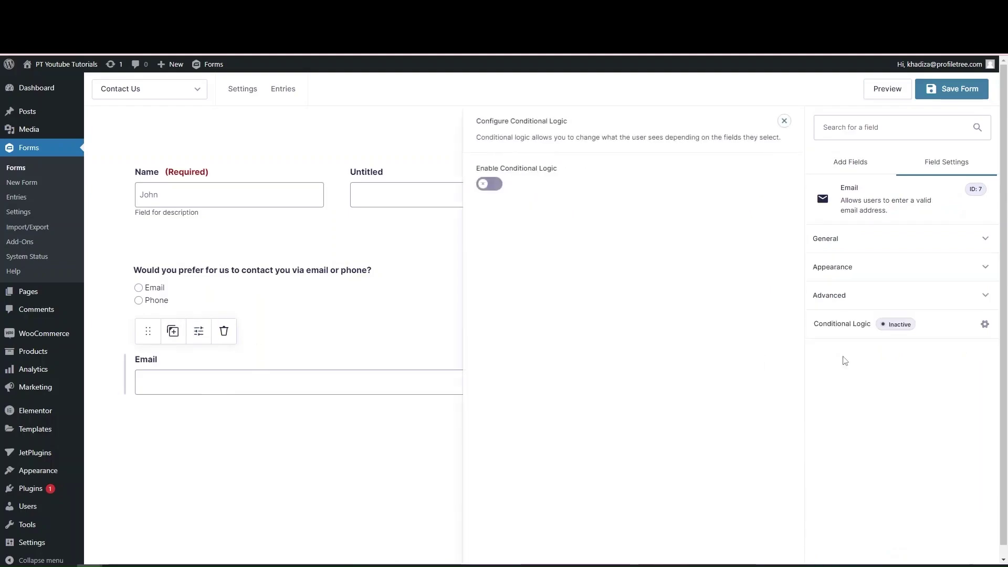
click(484, 184)
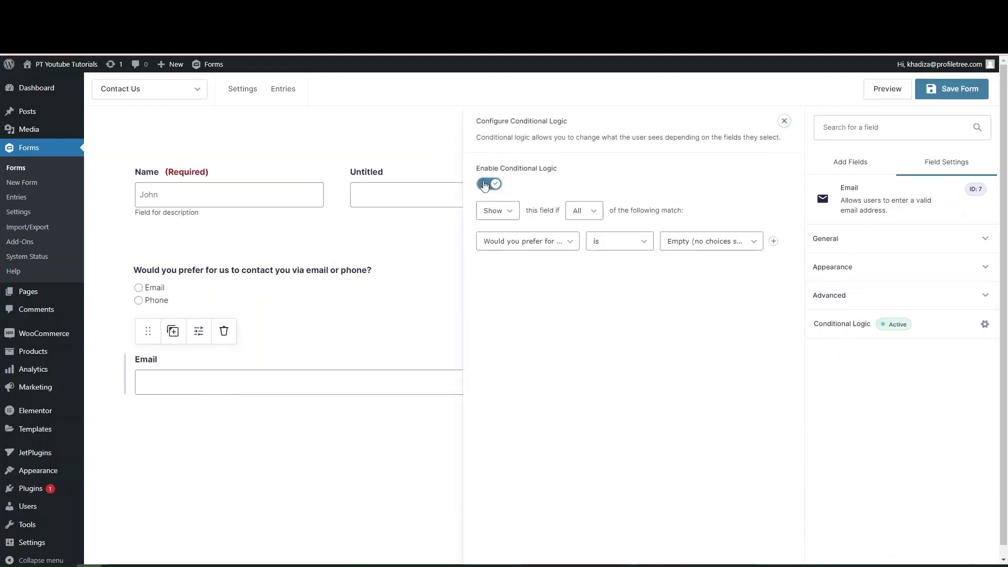
click(503, 246)
click(502, 244)
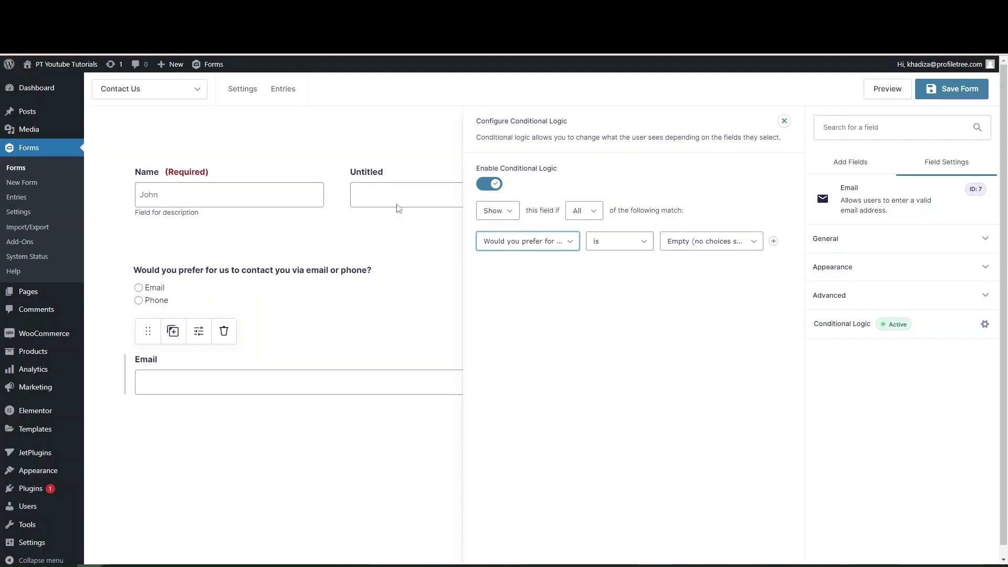
click(520, 242)
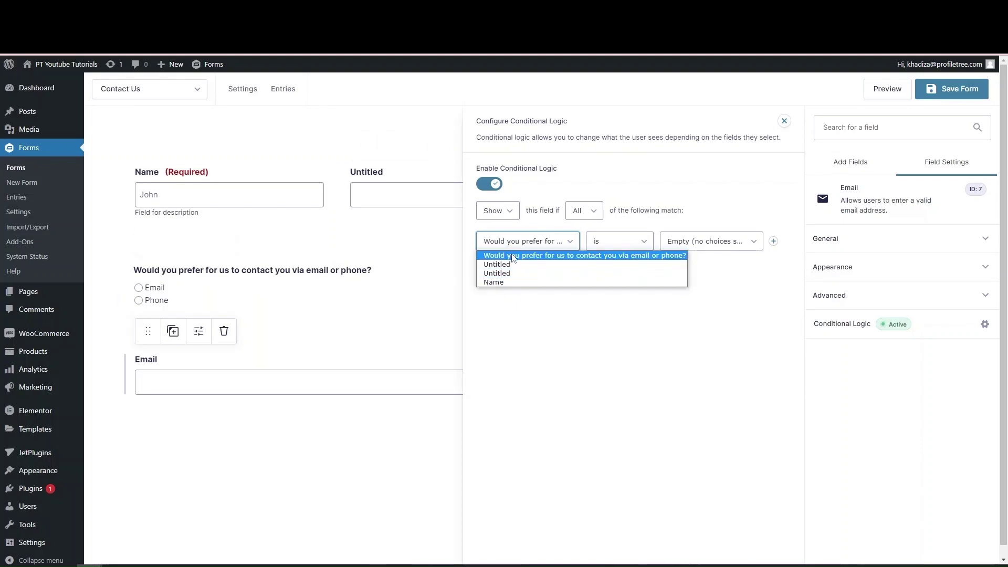
click(512, 256)
click(640, 251)
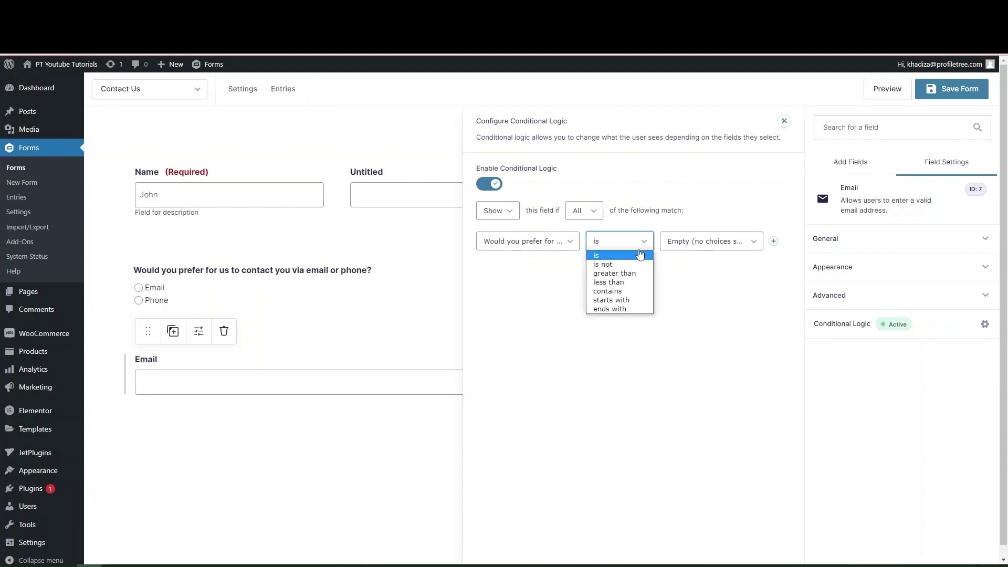
click(691, 243)
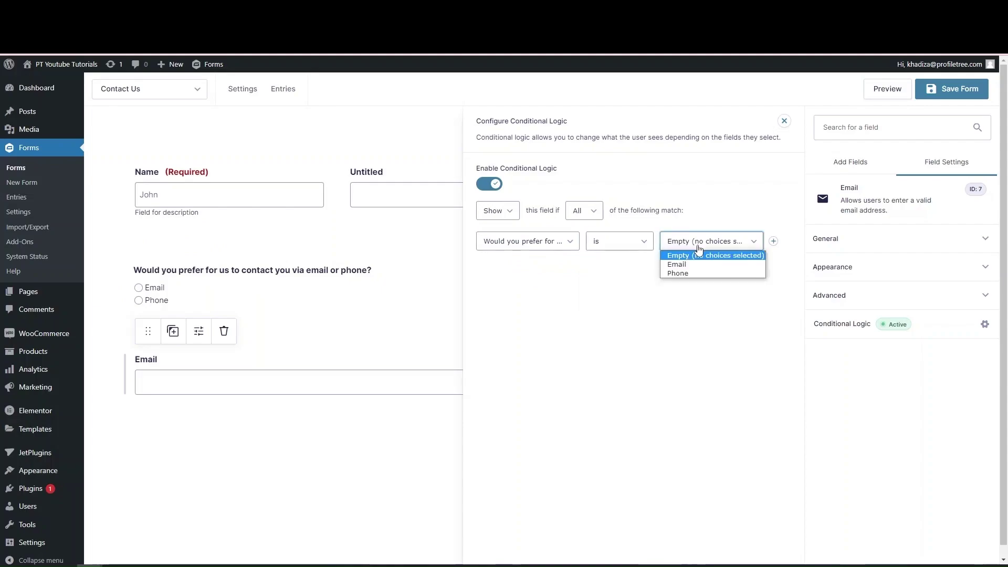
click(688, 266)
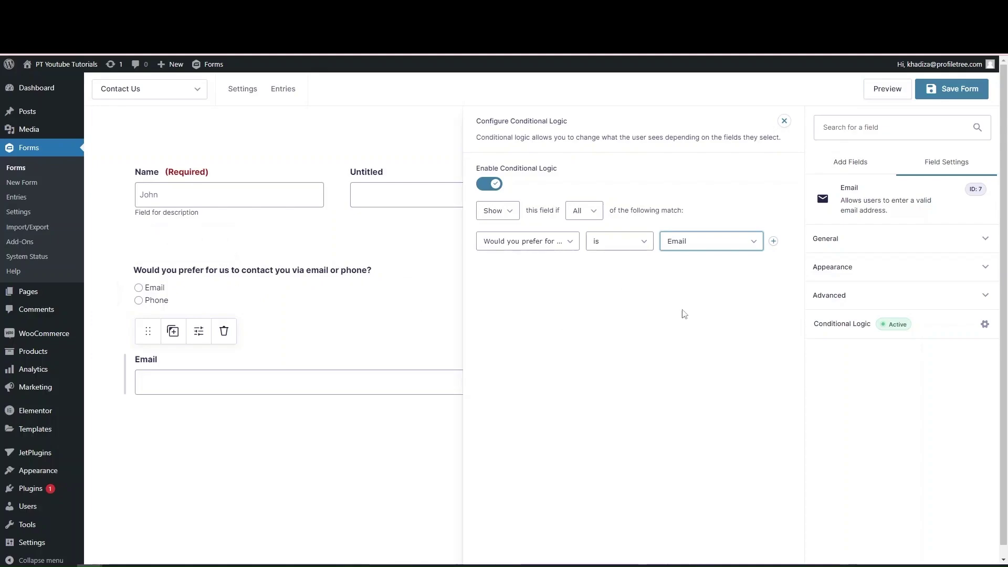
click(784, 121)
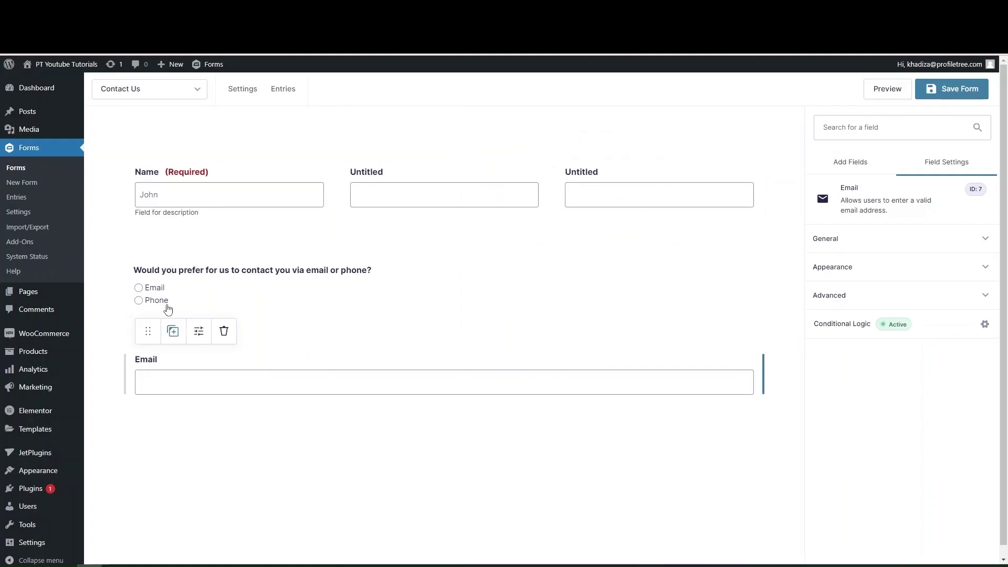
- Add a Phone field from the advanced fields in a new row below the Email field
click(150, 292)
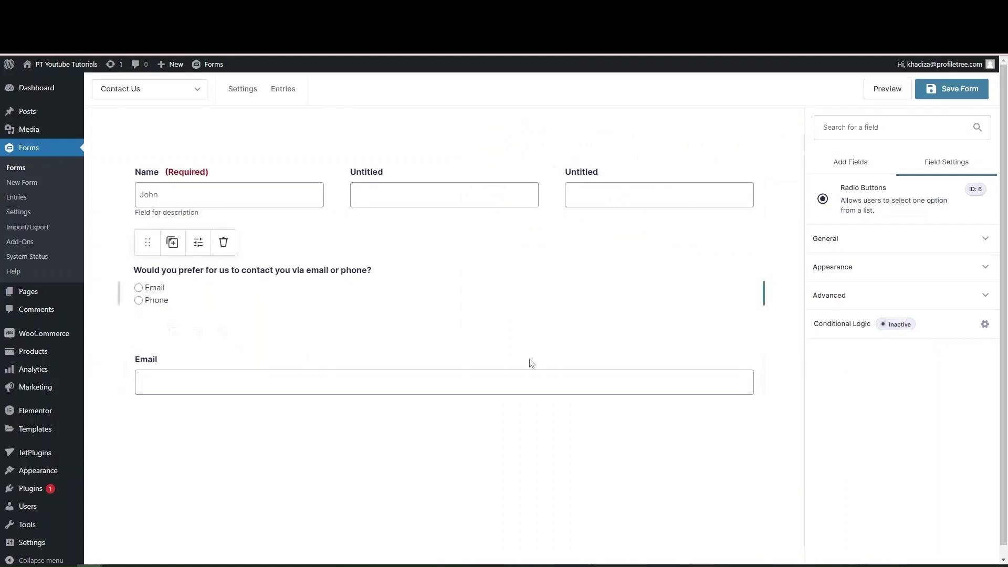
click(851, 164)
drag(841, 420, 691, 418)
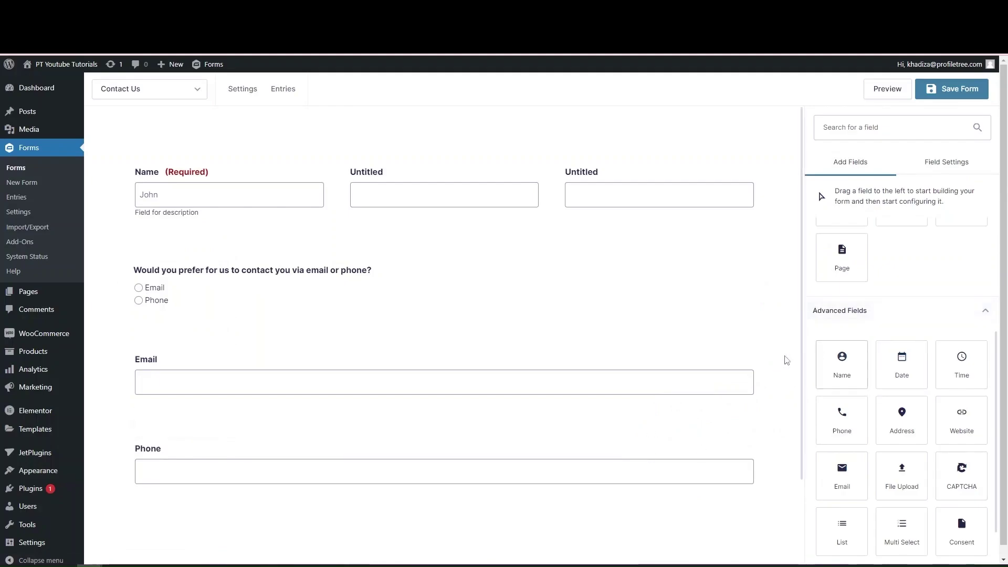
- Enable conditional logic on the Phone field to show it if the contact-preference question is "Phone"
click(546, 468)
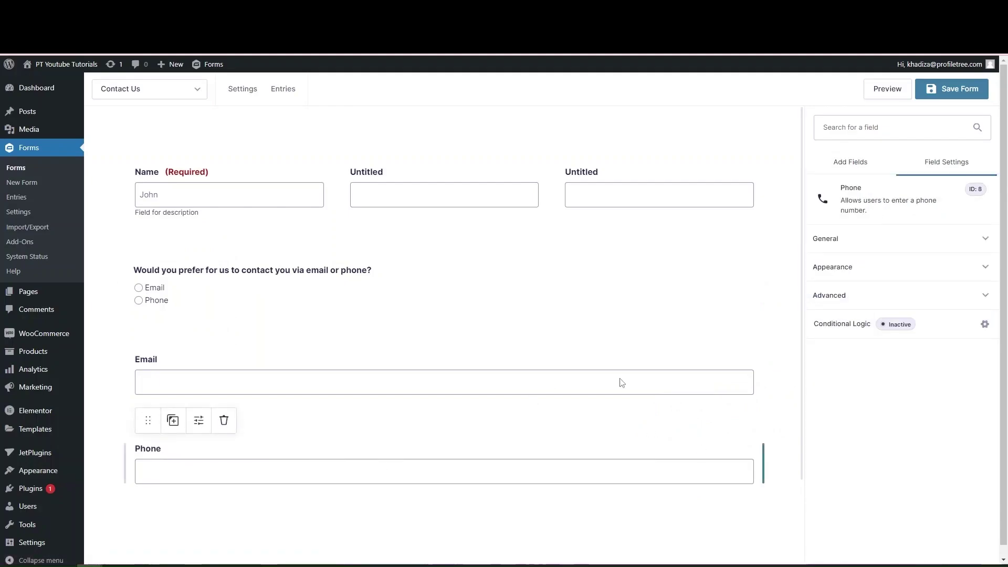
click(824, 325)
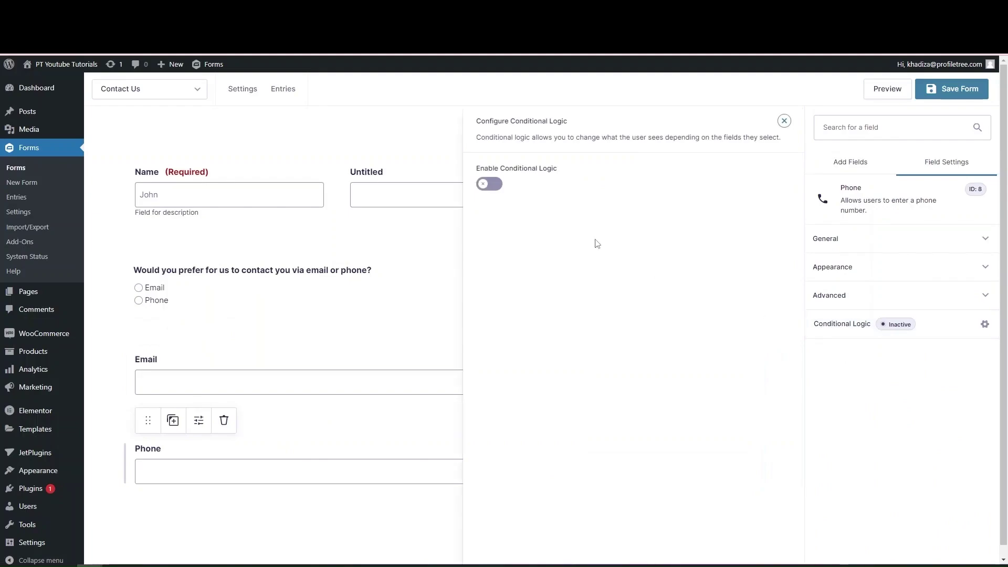
click(489, 185)
click(512, 242)
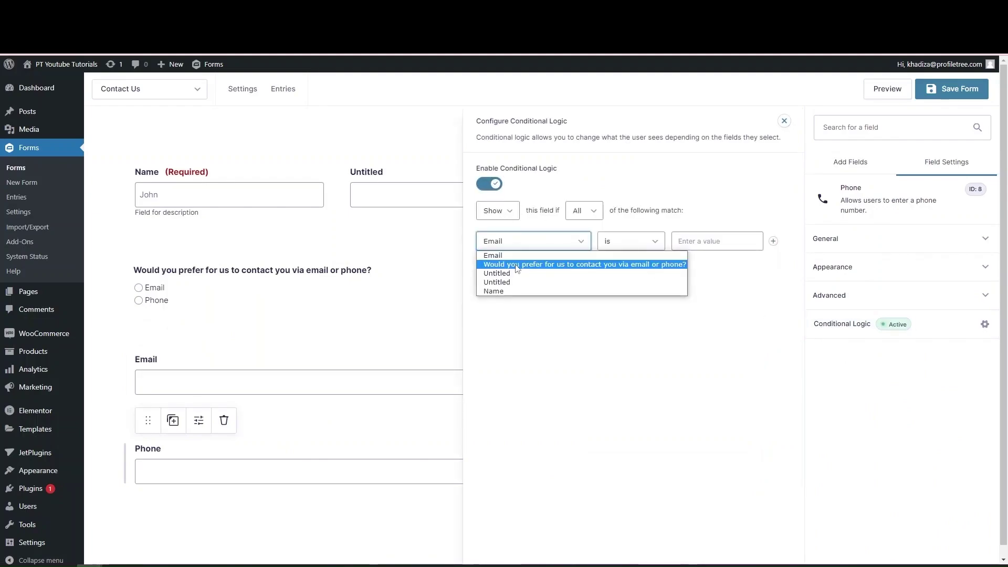
click(516, 264)
click(689, 248)
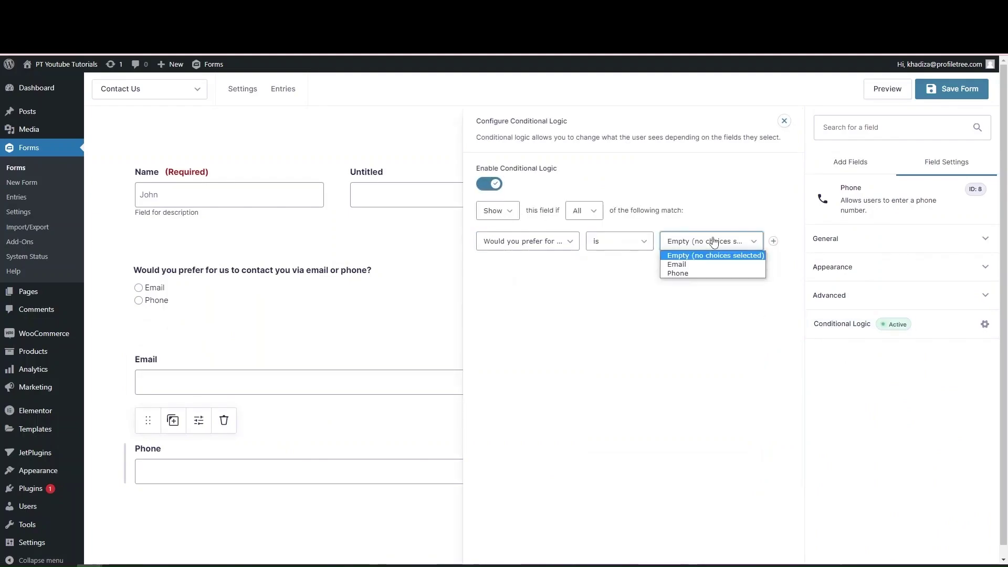
click(687, 278)
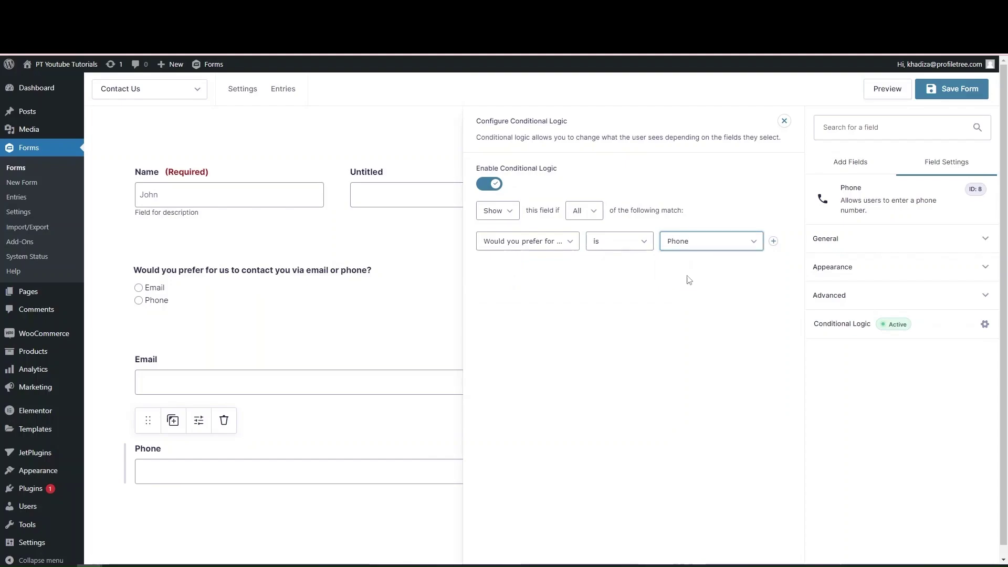
click(784, 121)
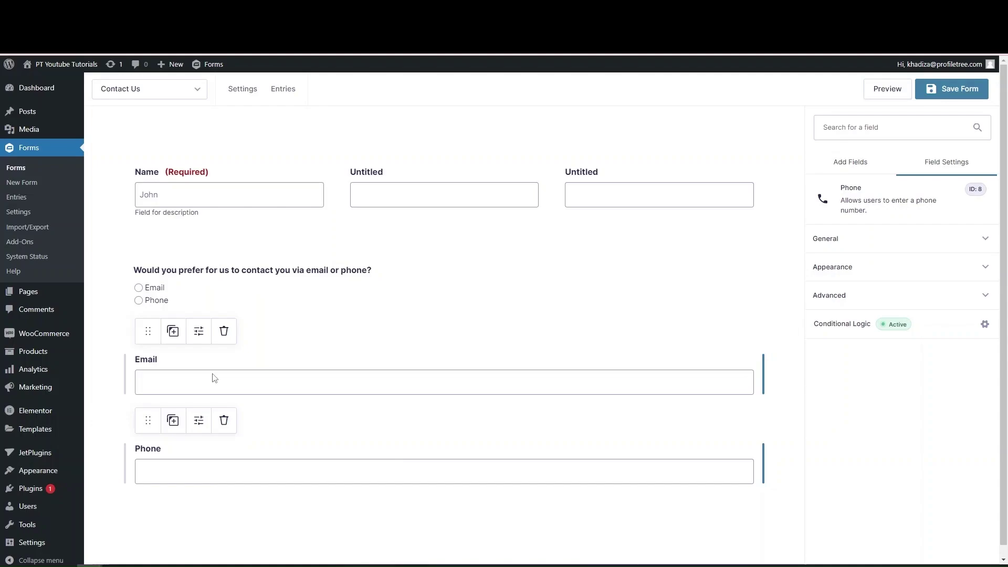
- Add a Drop Down field from the standard fields in the same row, directly before the contact-preference question
click(858, 156)
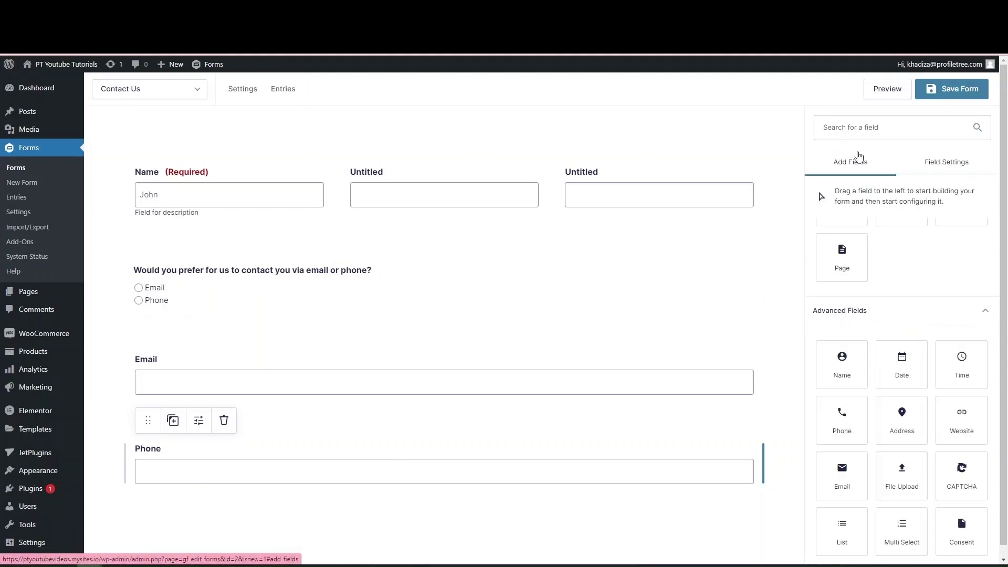
scroll(889, 359, up, 2)
scroll(886, 315, up, 3)
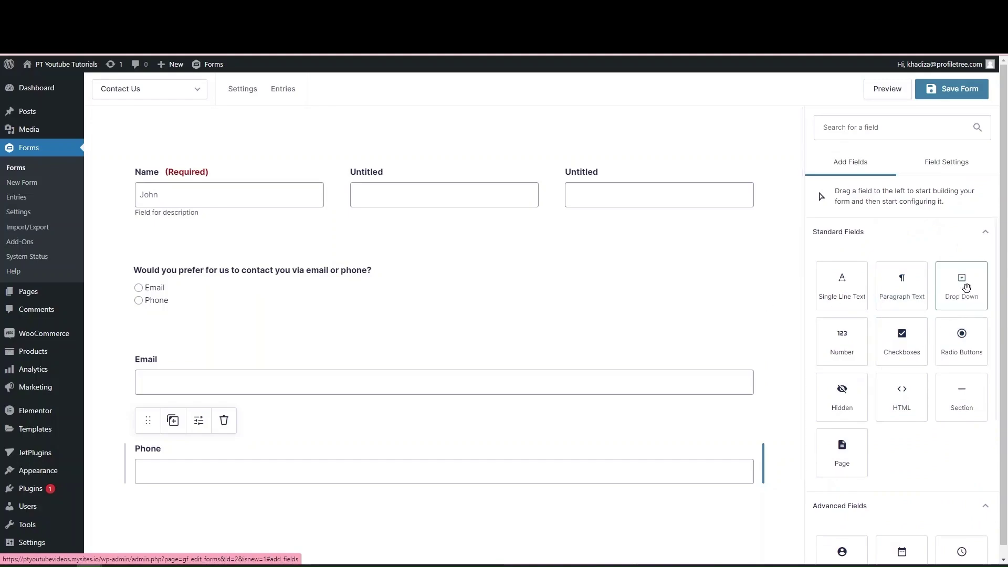
drag(961, 286, 395, 287)
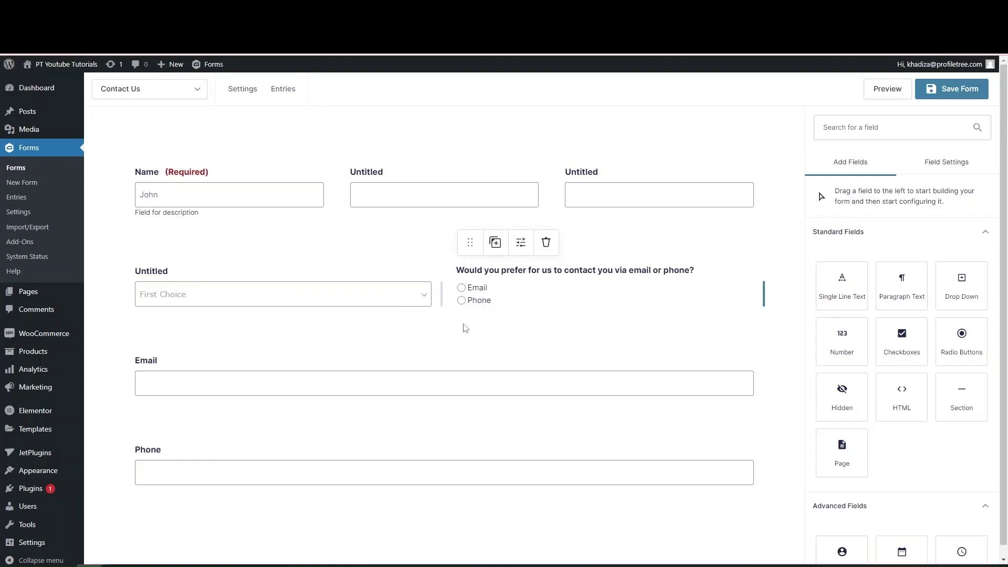
- Replace the default choices of the drop-down field beside the contact-preference question with the predefined Countries list
click(195, 247)
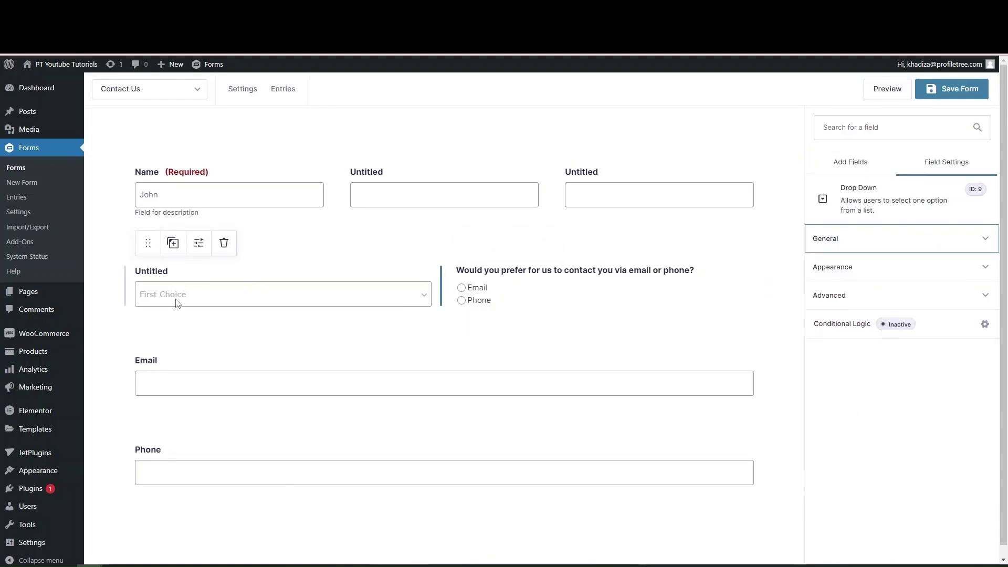
click(860, 244)
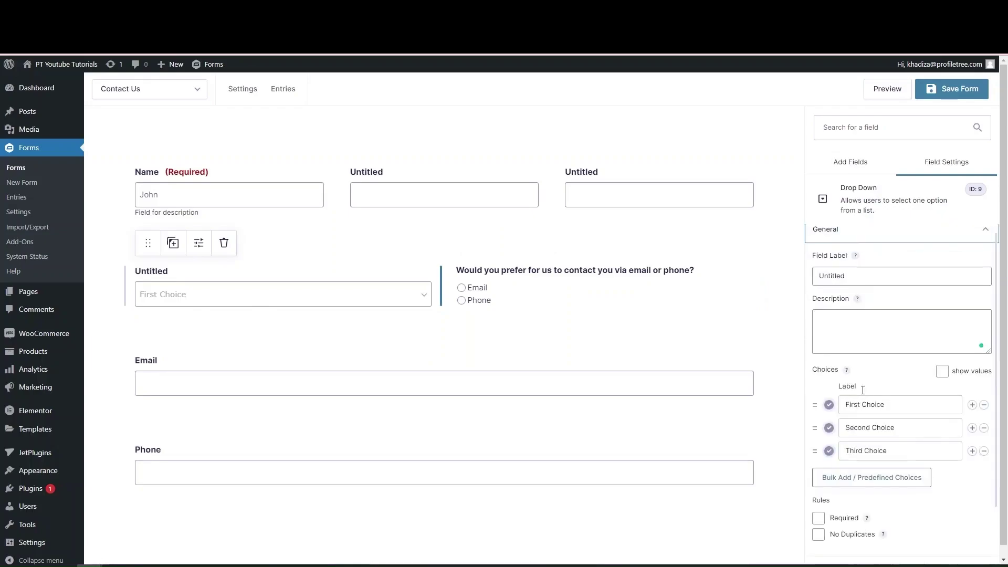
scroll(864, 386, down, 2)
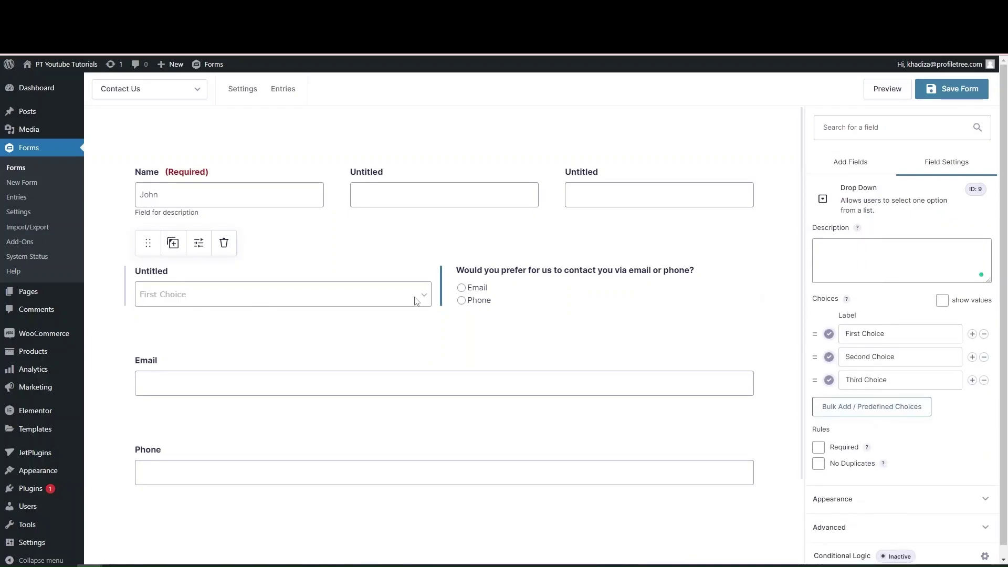
click(861, 408)
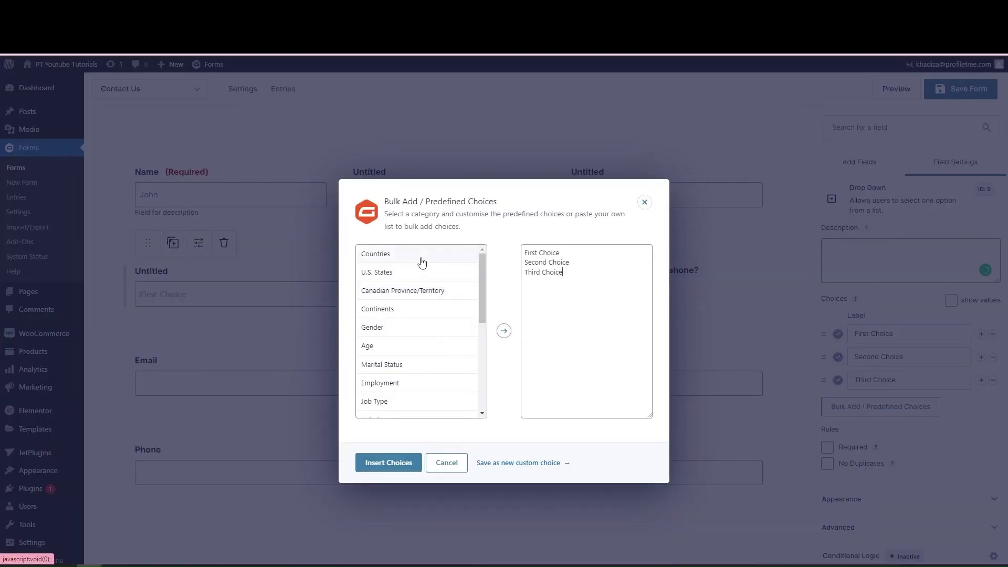
scroll(399, 369, down, 4)
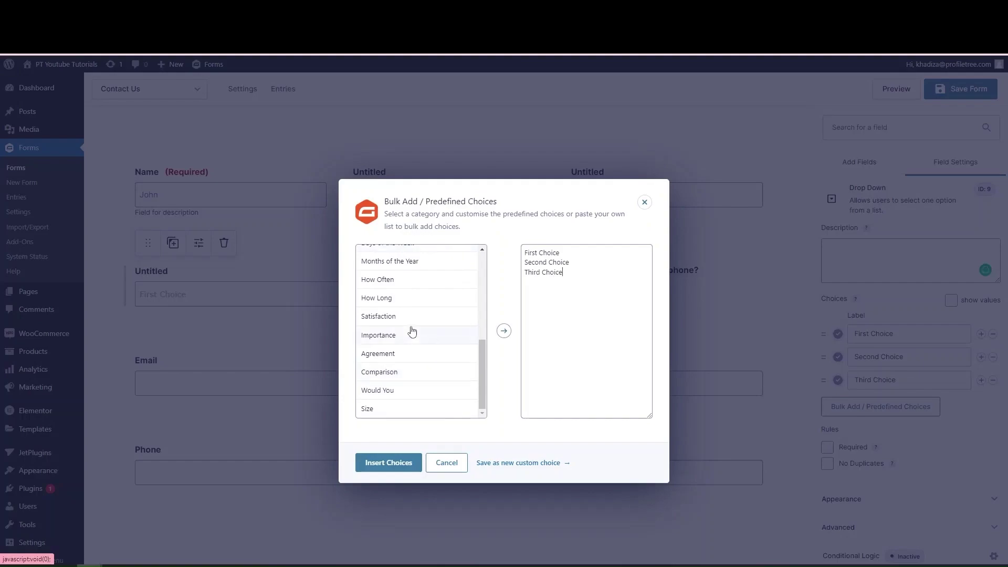
scroll(412, 326, up, 5)
key(ctrl+a)
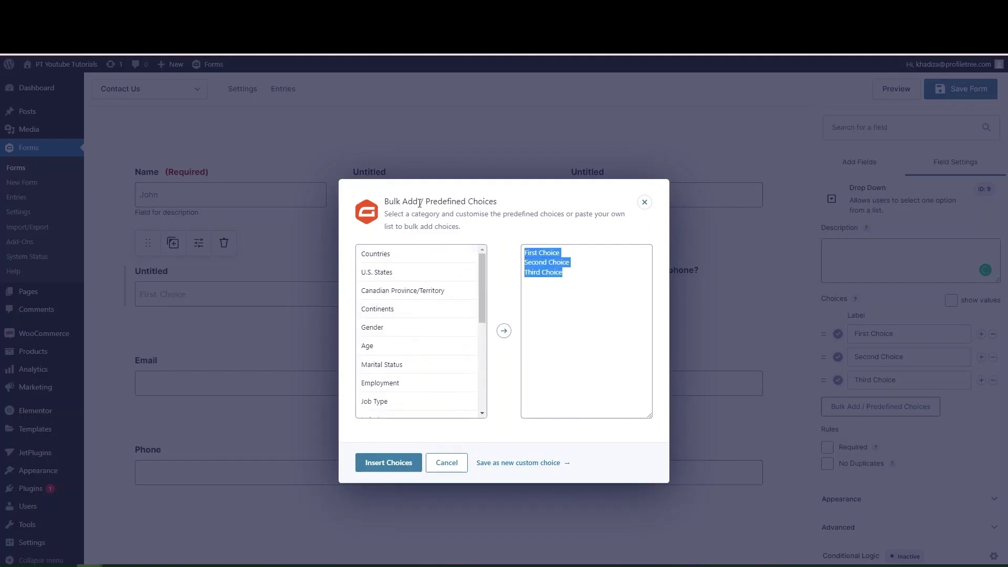
key(BackSpace)
click(397, 260)
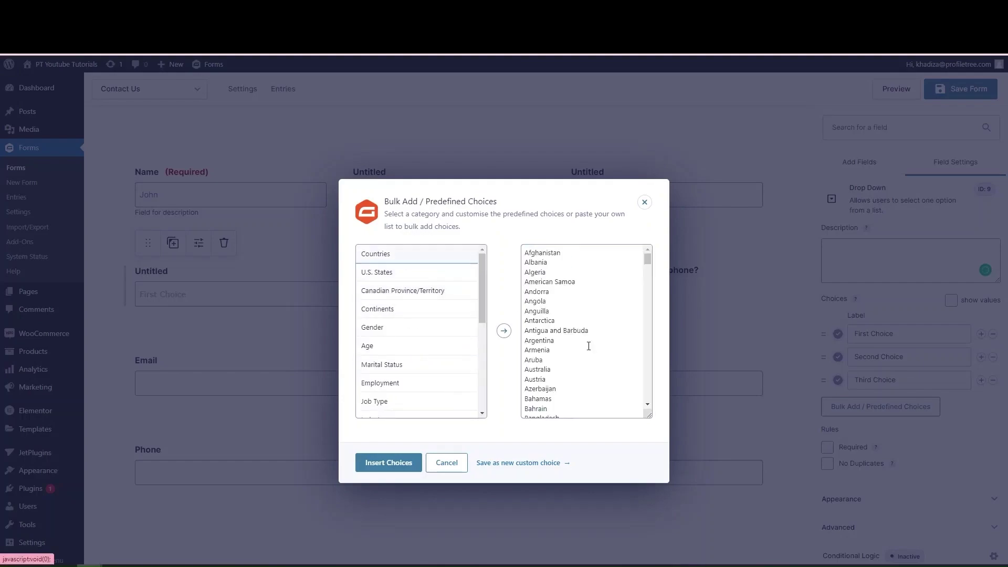
scroll(614, 382, down, 20)
scroll(615, 382, down, 3)
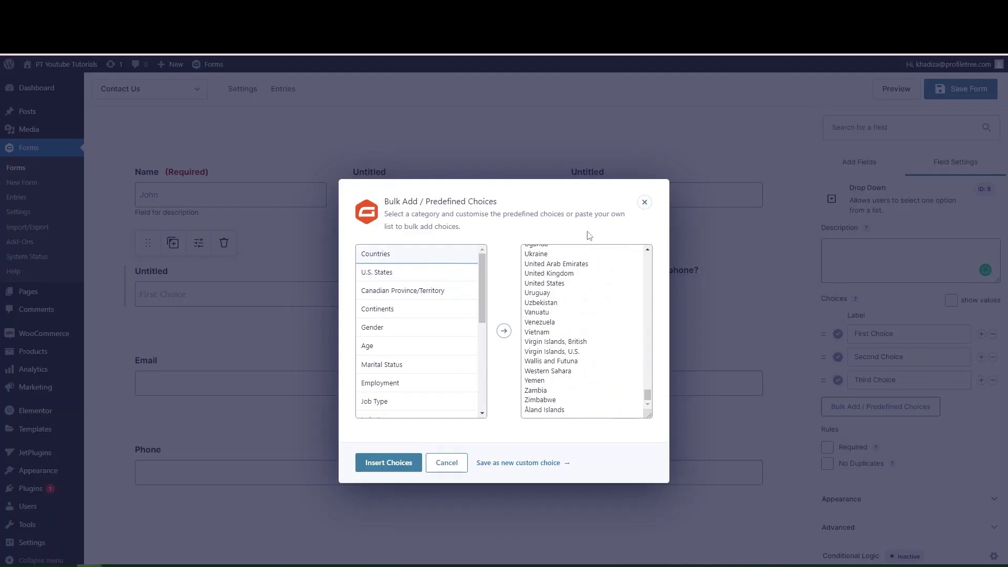
scroll(571, 315, up, 20)
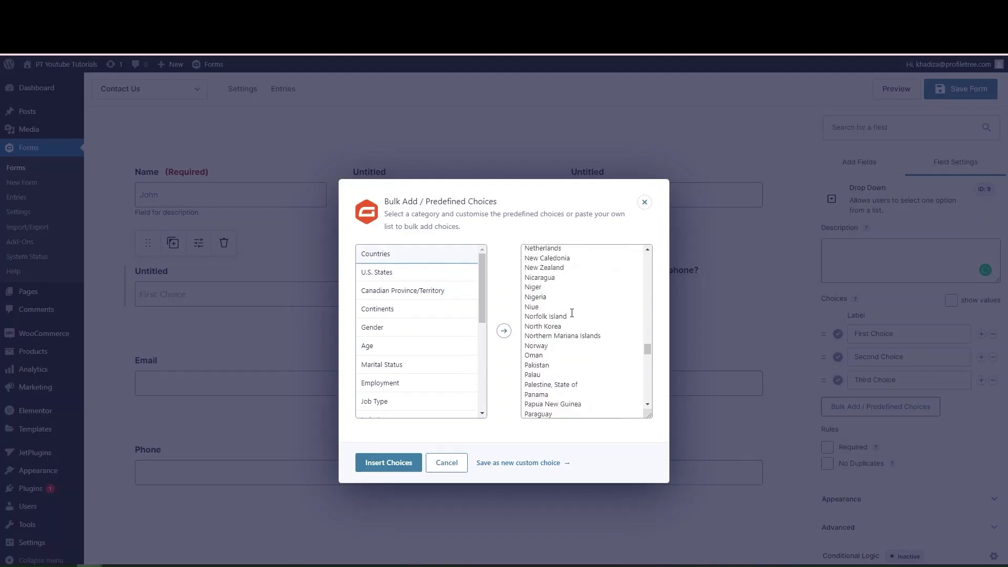
click(378, 464)
click(383, 468)
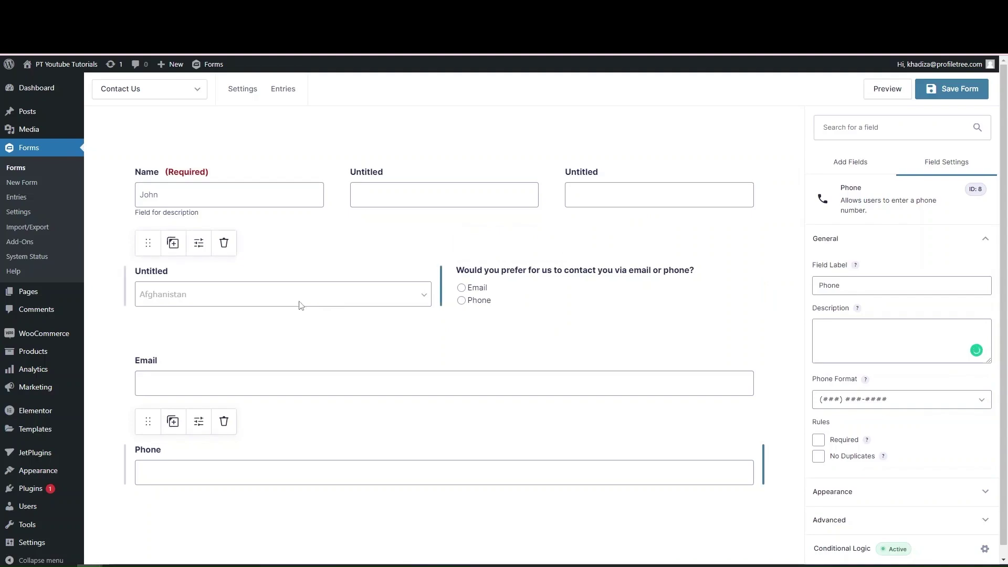
- Add a Checkboxes field from the standard fields and place it directly after the contact-preference question in the same row
click(848, 166)
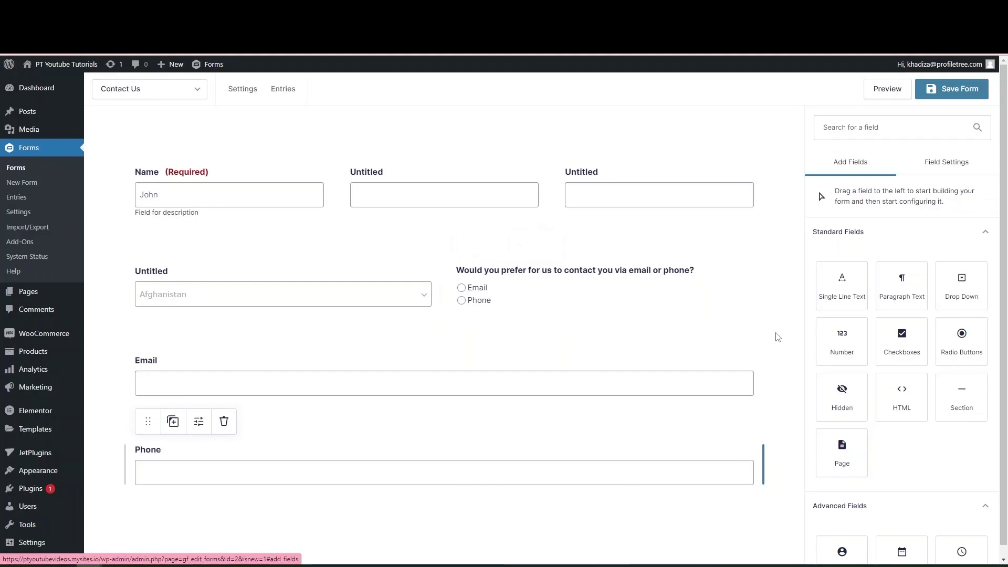
click(902, 341)
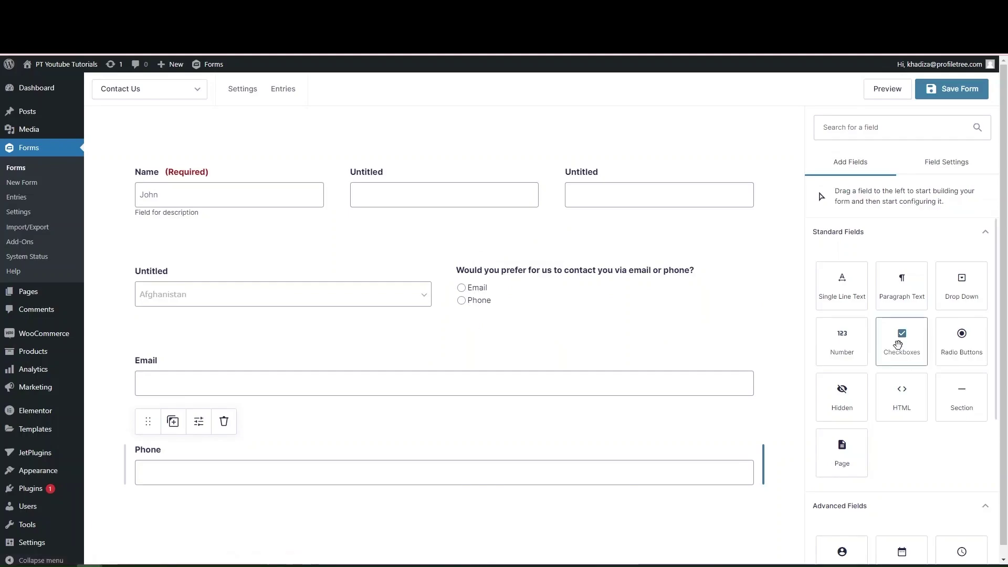
right_click(750, 289)
click(741, 275)
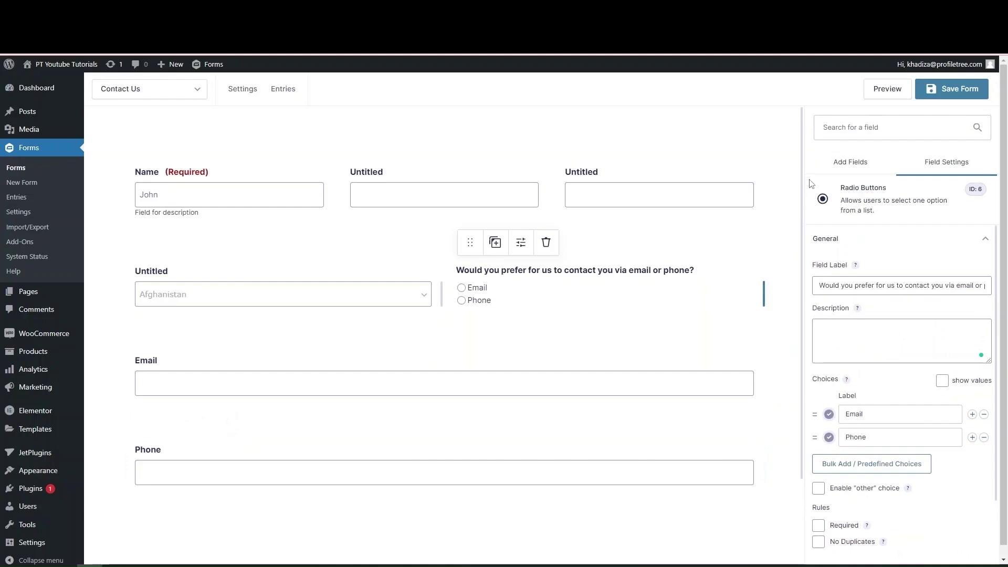
click(843, 161)
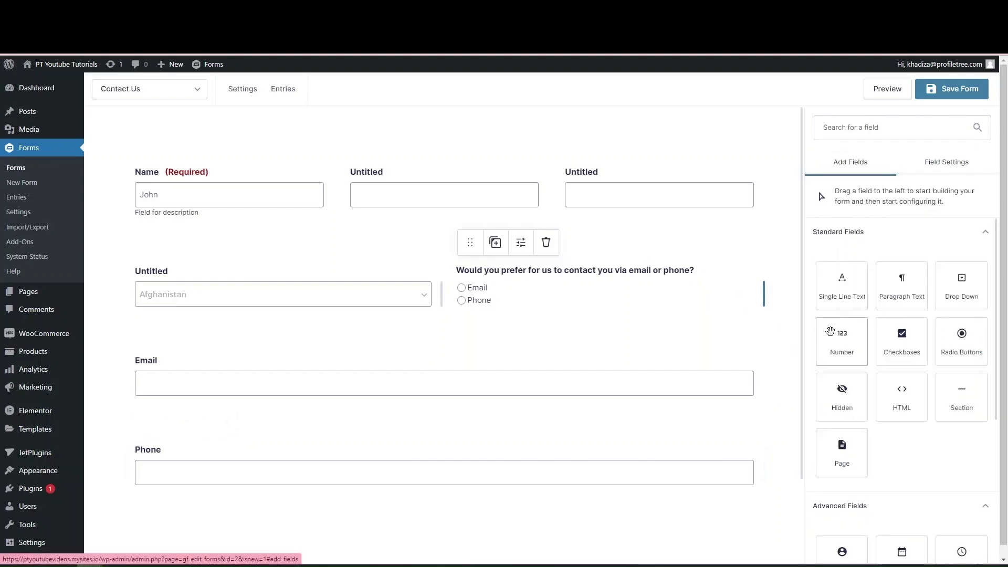
click(901, 340)
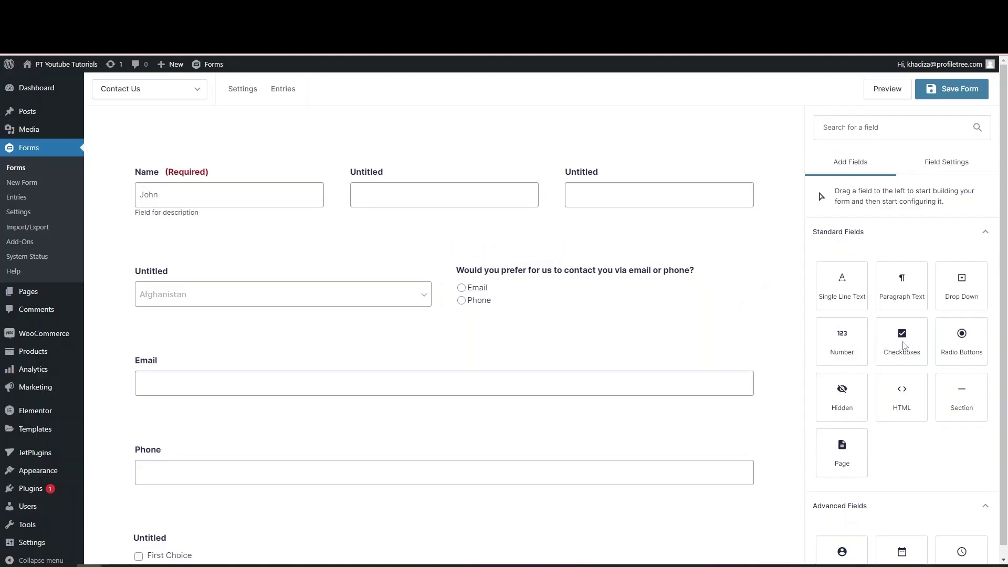
mouse_move(171, 512)
drag(145, 510, 740, 289)
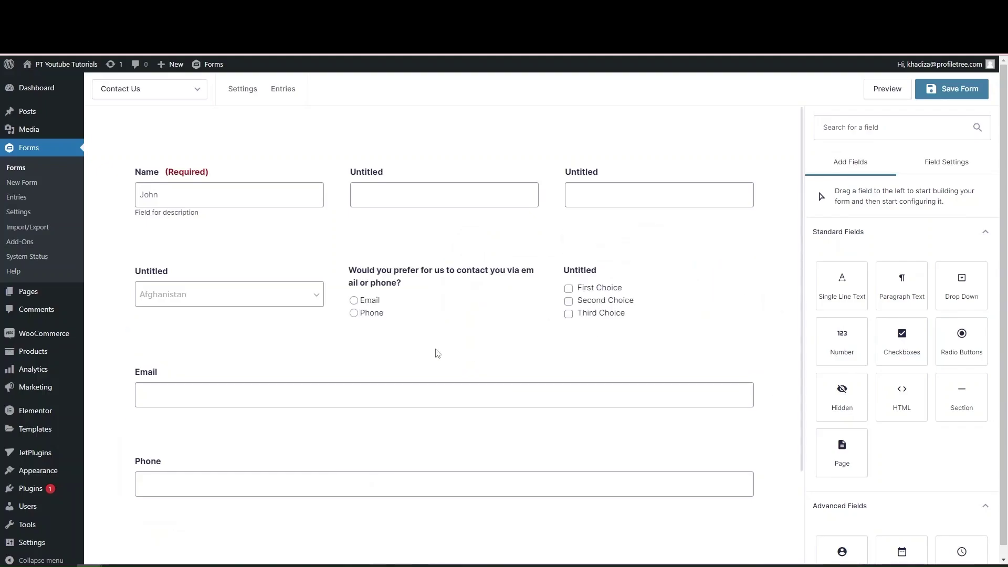
- Replace the default choices of the Checkboxes field with the predefined Age list
mouse_move(371, 305)
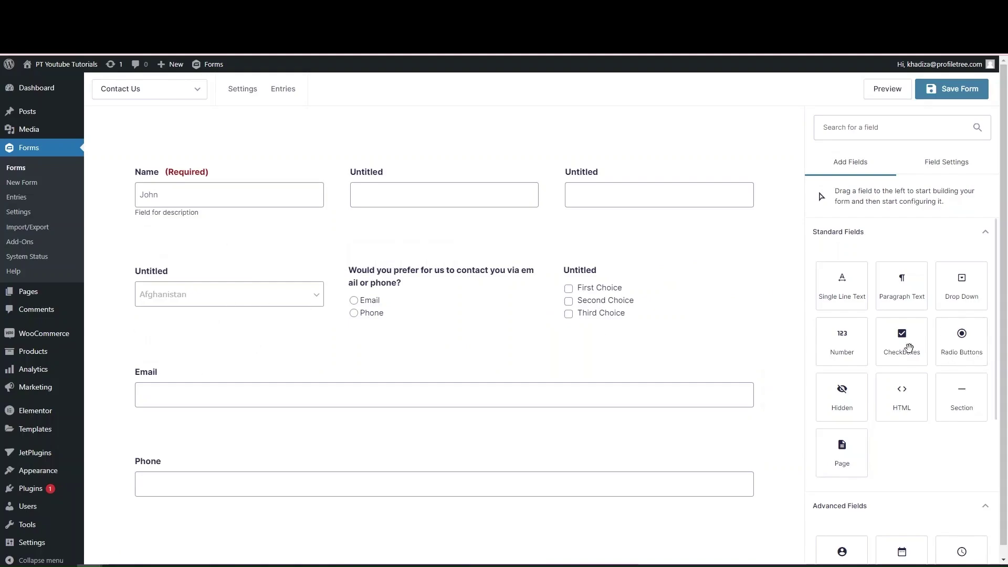
mouse_move(580, 309)
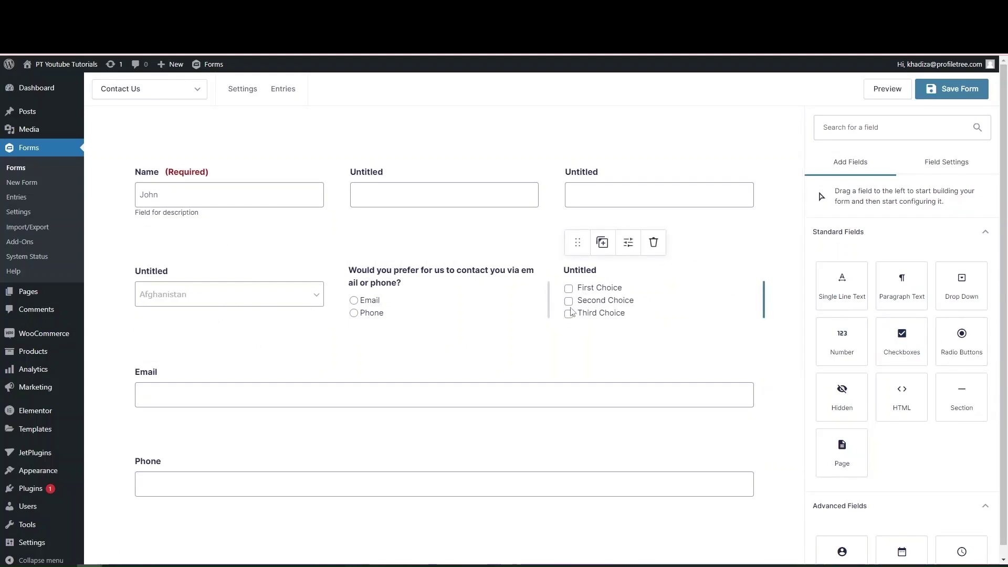
click(572, 318)
mouse_move(737, 370)
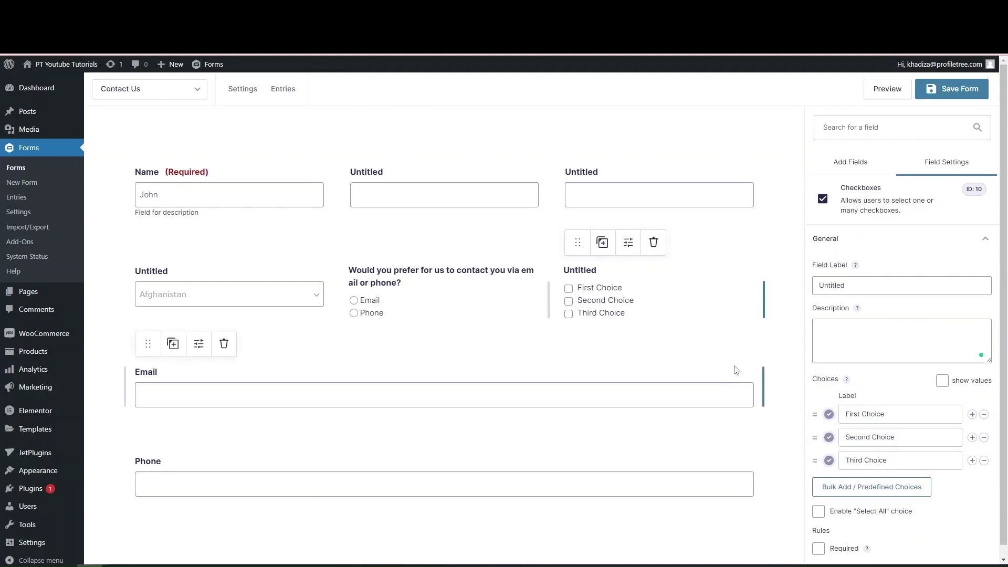
scroll(942, 513, down, 3)
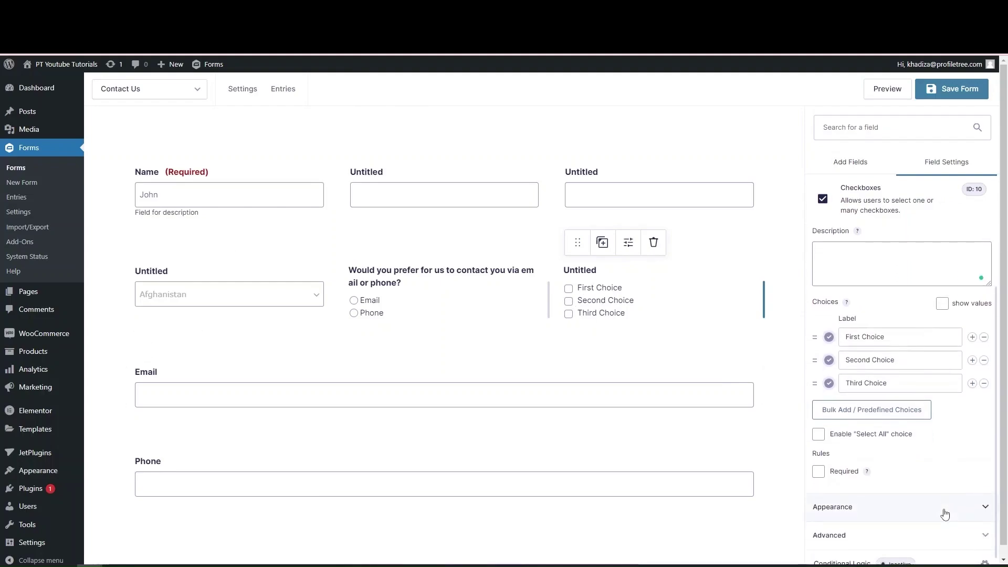
scroll(946, 513, up, 3)
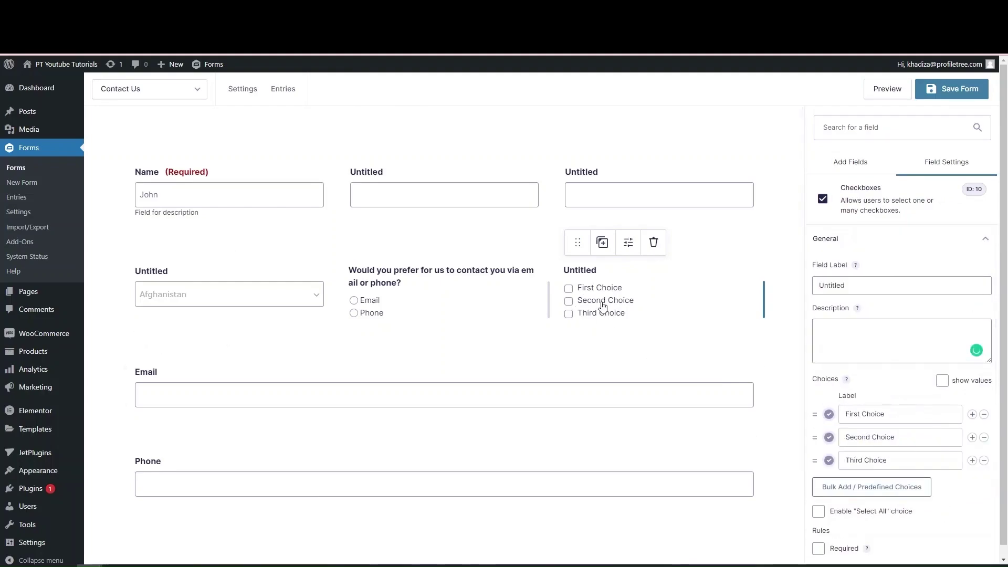
click(865, 487)
scroll(412, 372, down, 5)
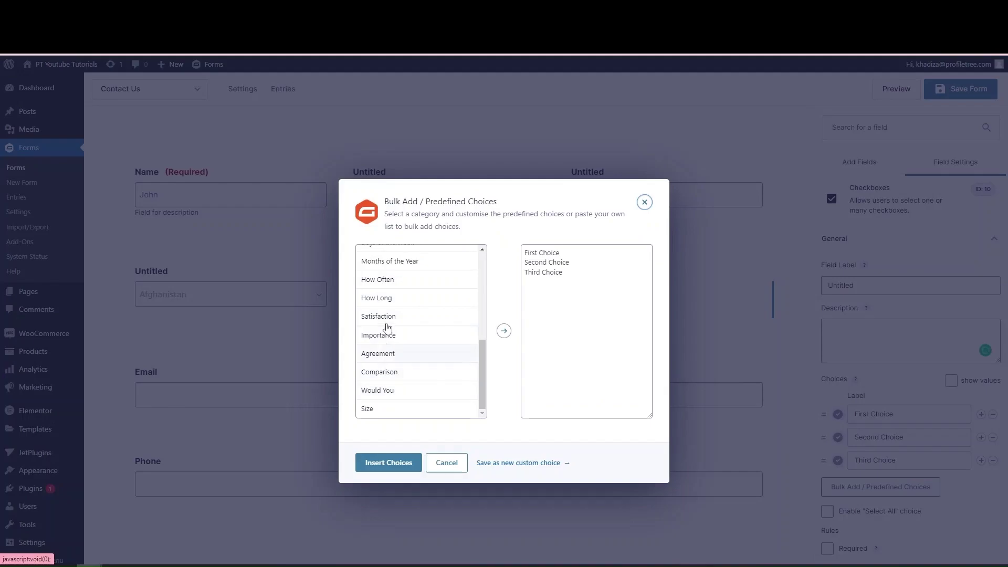
click(382, 377)
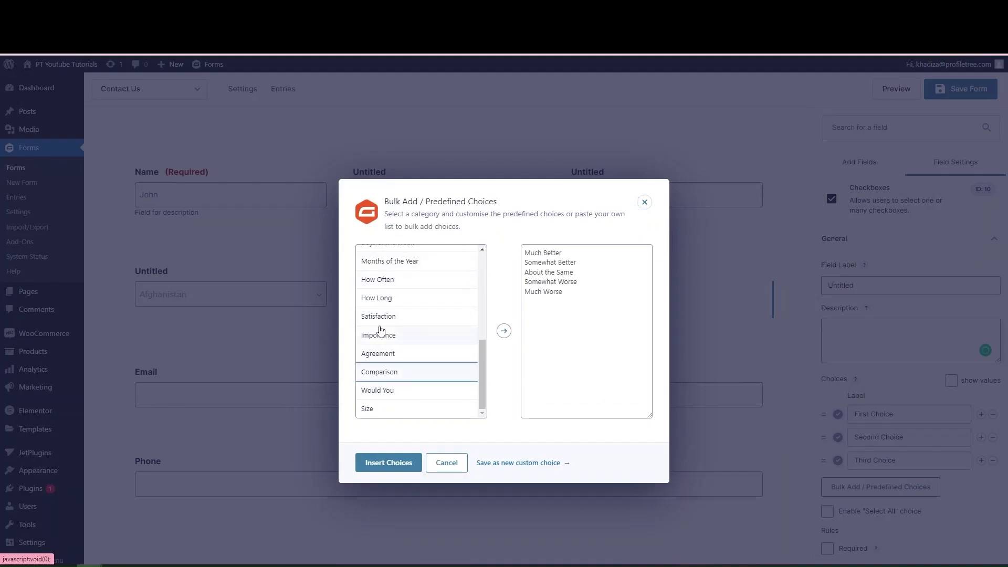
click(379, 330)
scroll(383, 294, up, 3)
click(382, 279)
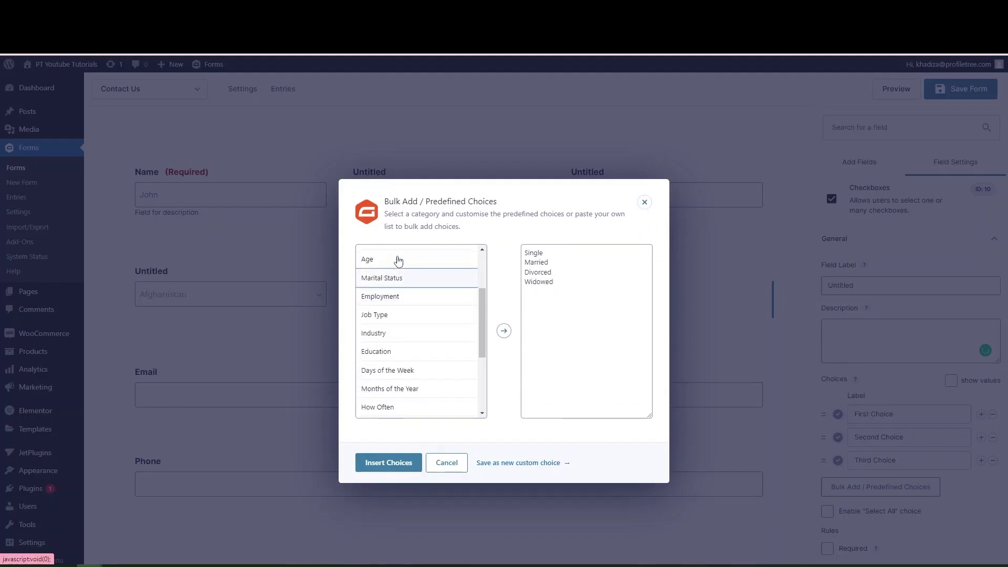
click(398, 259)
click(403, 468)
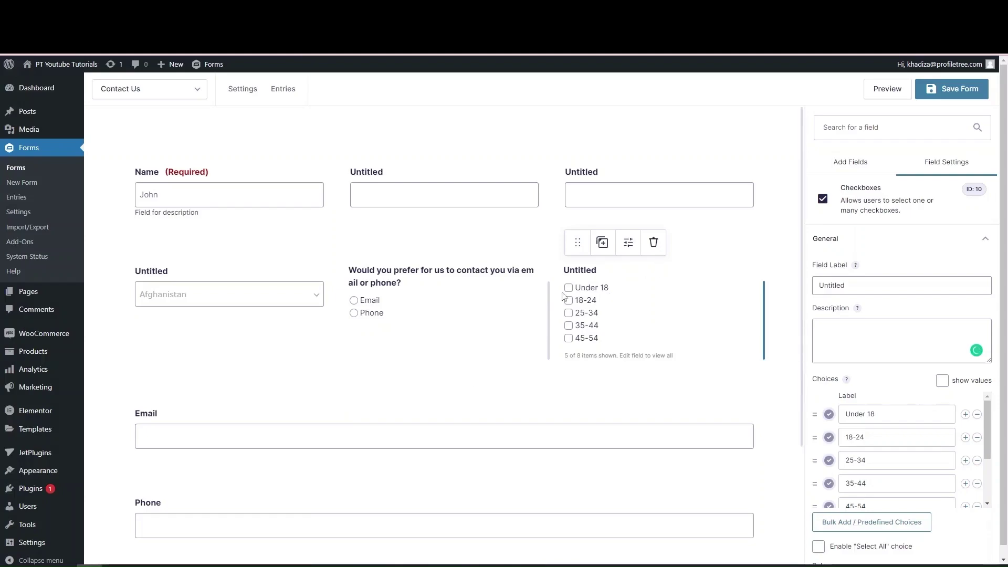
- Enable the "Select All" choice for the age checkboxes and review the rest of the field's settings
scroll(889, 459, down, 2)
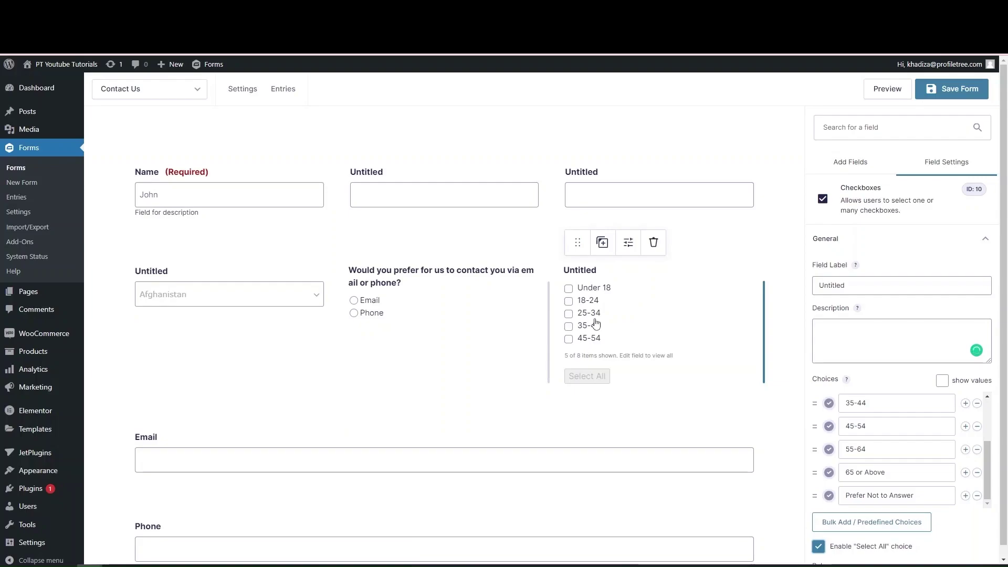
scroll(892, 520, down, 2)
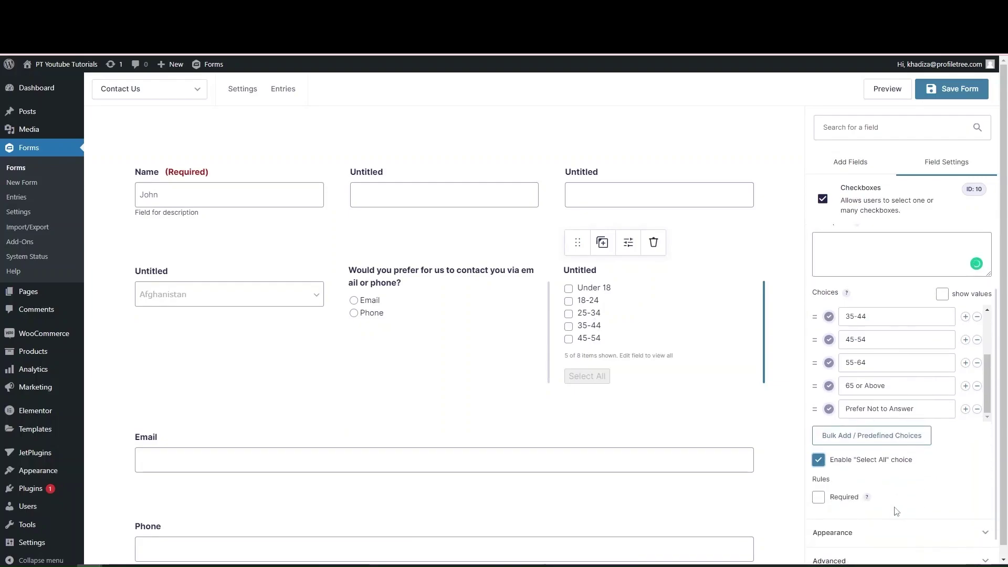
scroll(895, 511, down, 1)
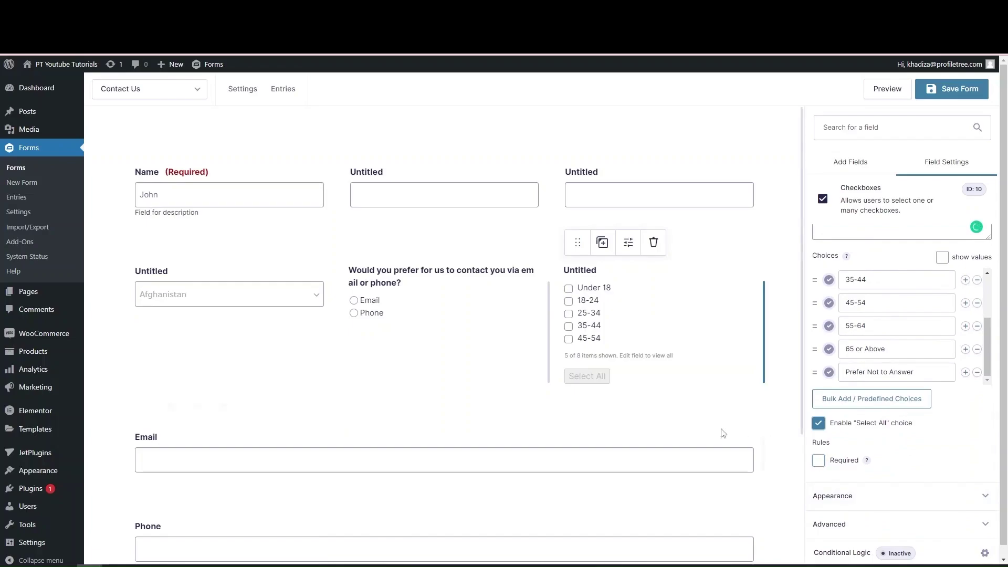
- Add a Section field in a new row directly above the Email field and open its label for editing
click(844, 164)
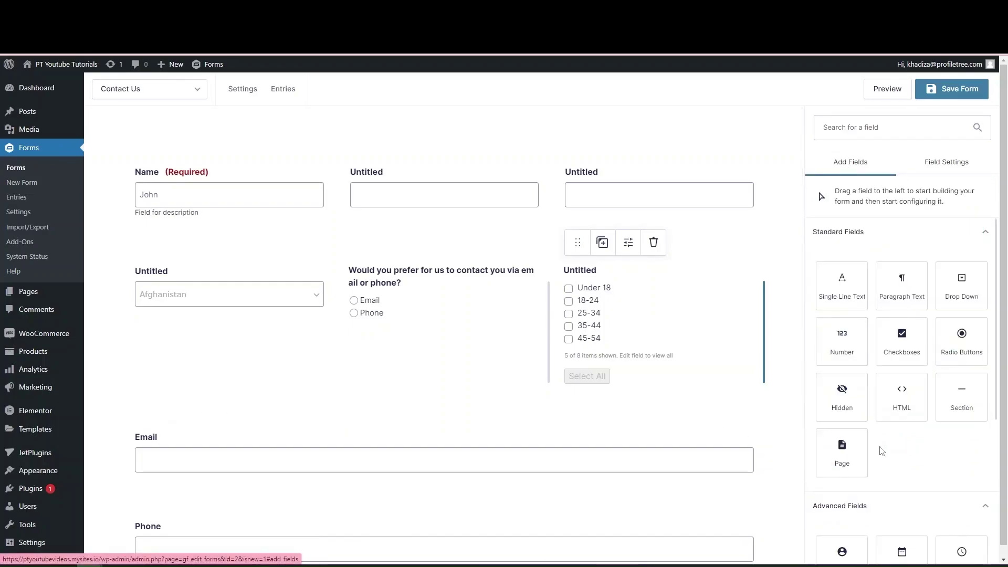
drag(753, 372, 698, 384)
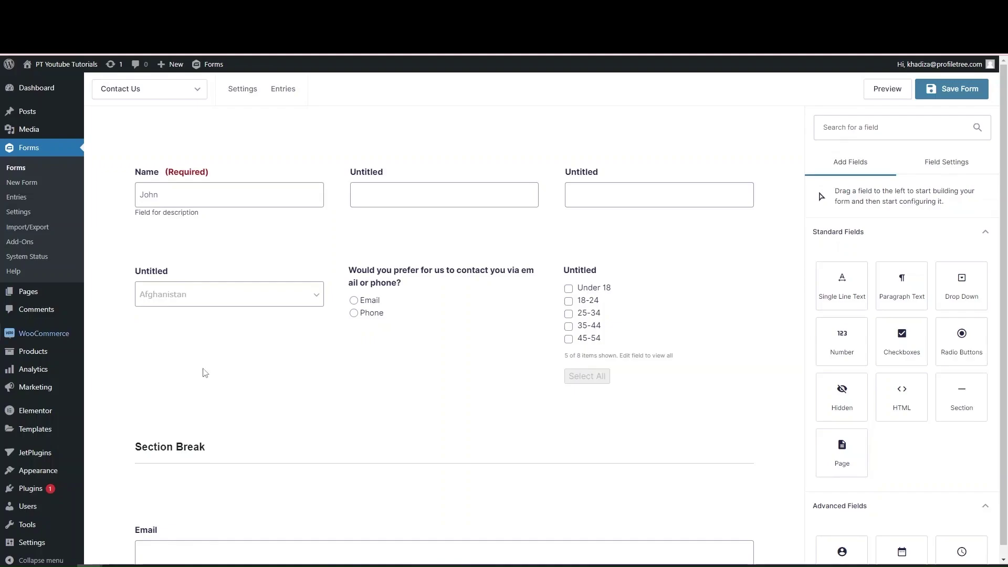
click(198, 408)
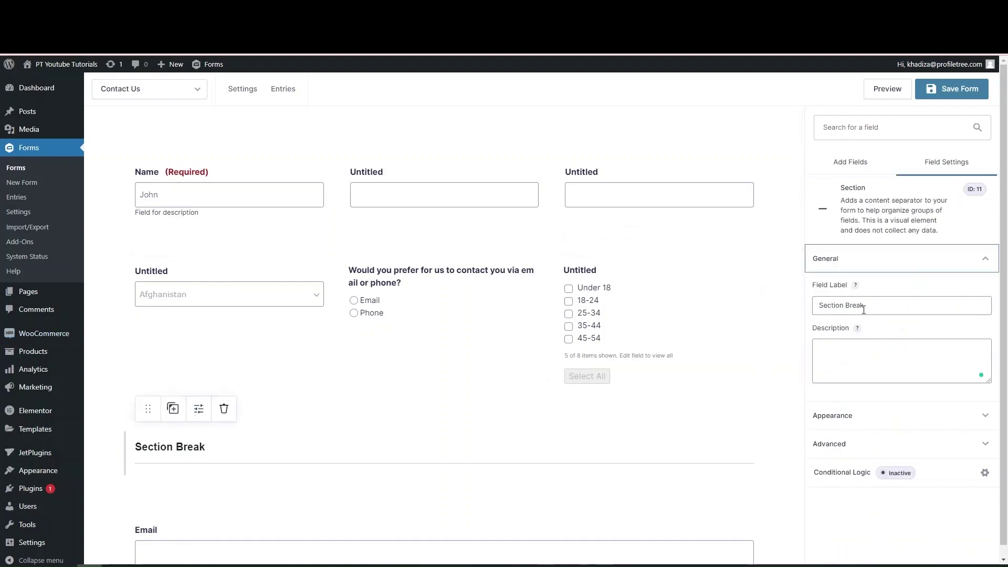
drag(864, 306, 808, 307)
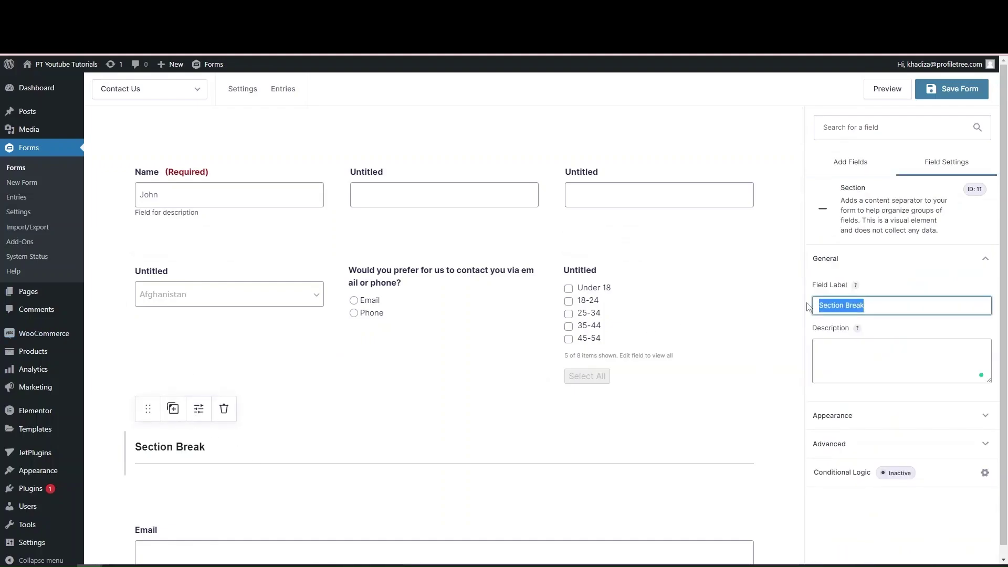
- Duplicate the section break and move the original to the start of the form, above the Name row
click(173, 411)
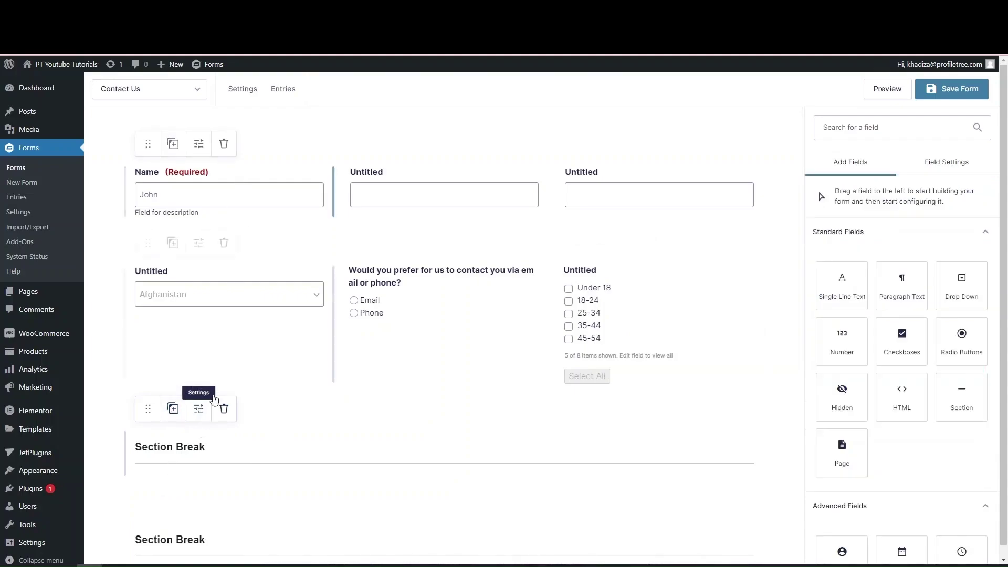
drag(148, 409, 201, 151)
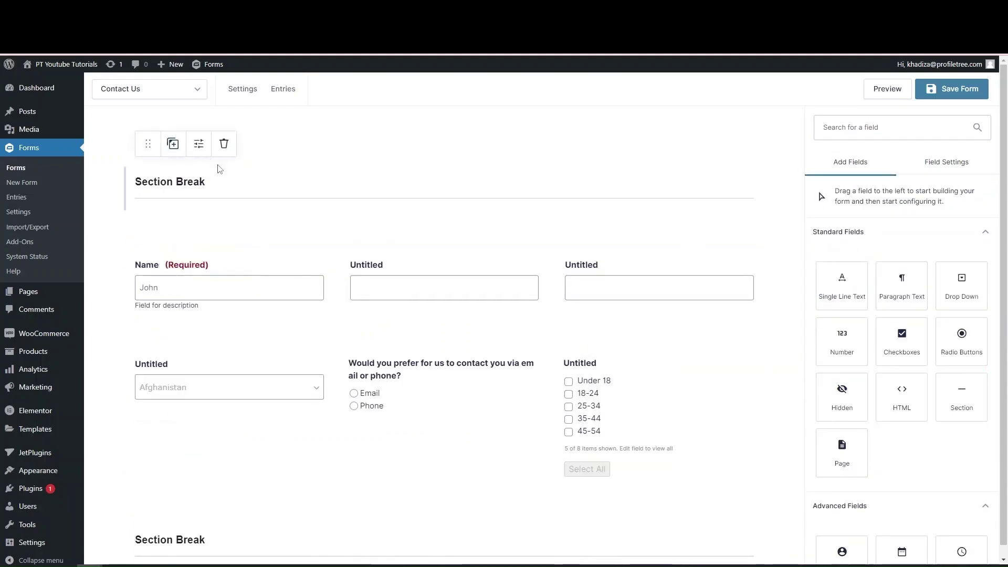
- Label the section break above the Name row "About Yourself"
click(200, 144)
triple_click(850, 305)
text(Abo)
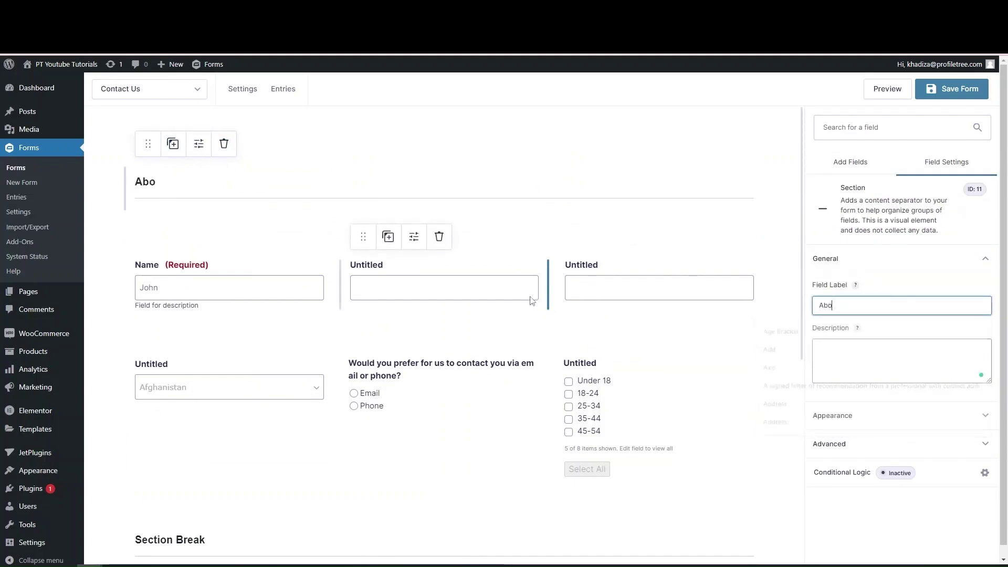
text(ut Yoru)
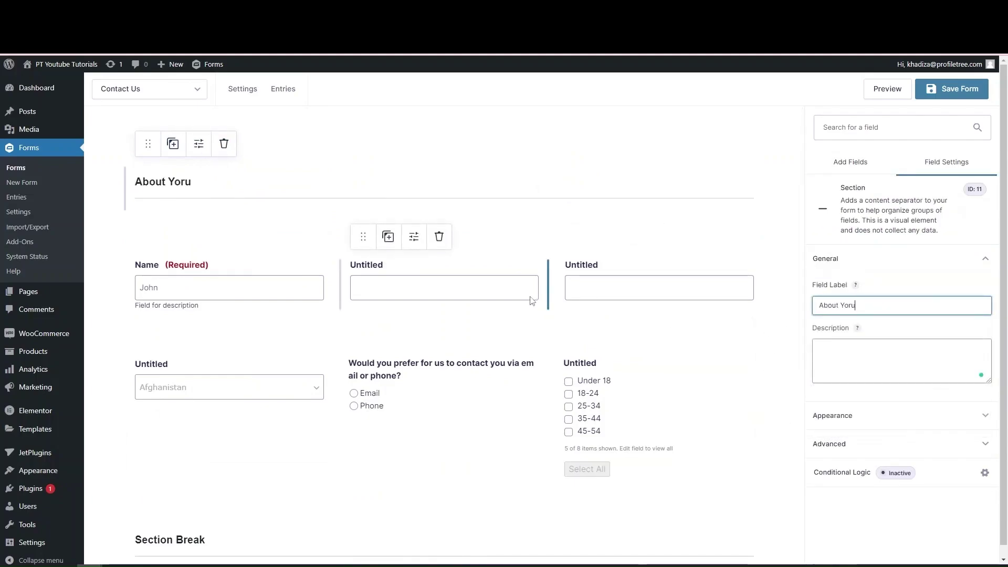
key(BackSpace)
key(BackSpace)
text(urself)
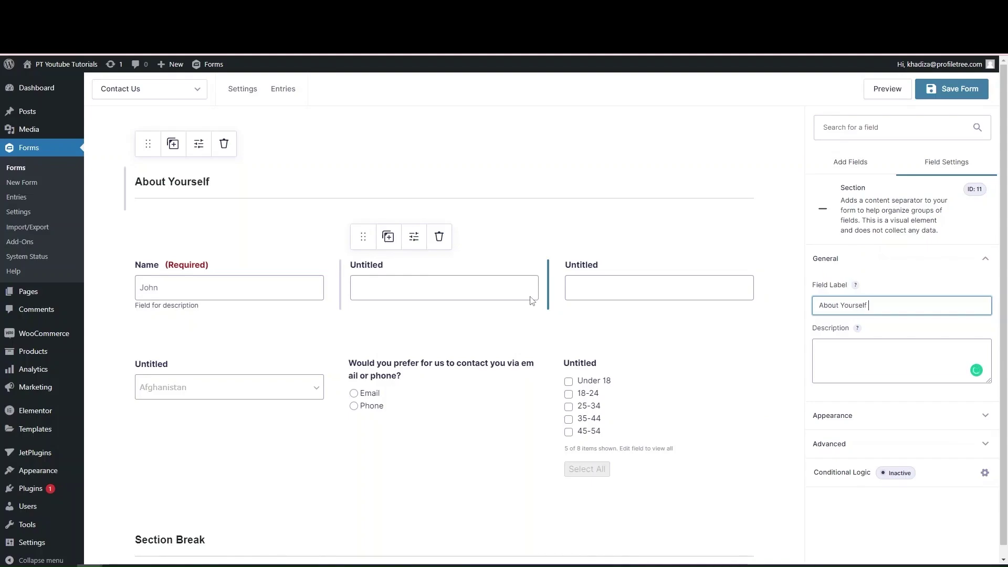
- Label the section break above the Email field "About your company"
scroll(531, 300, down, 4)
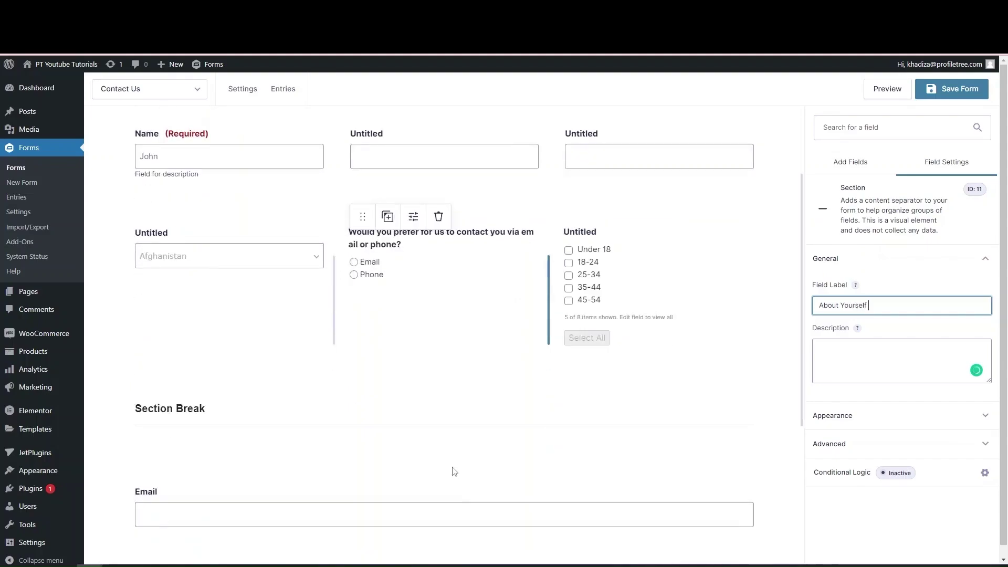
click(198, 311)
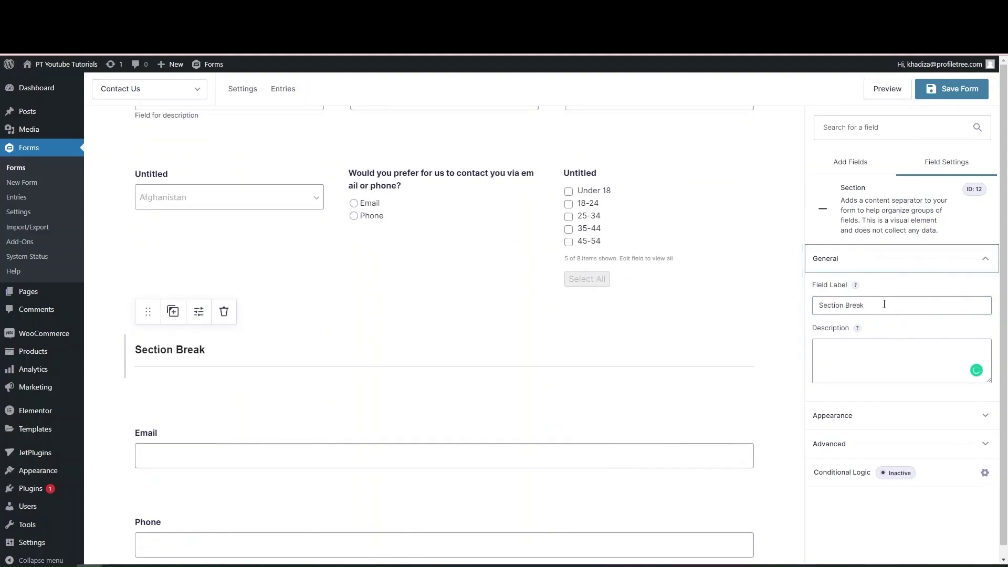
drag(883, 305, 643, 317)
text(About)
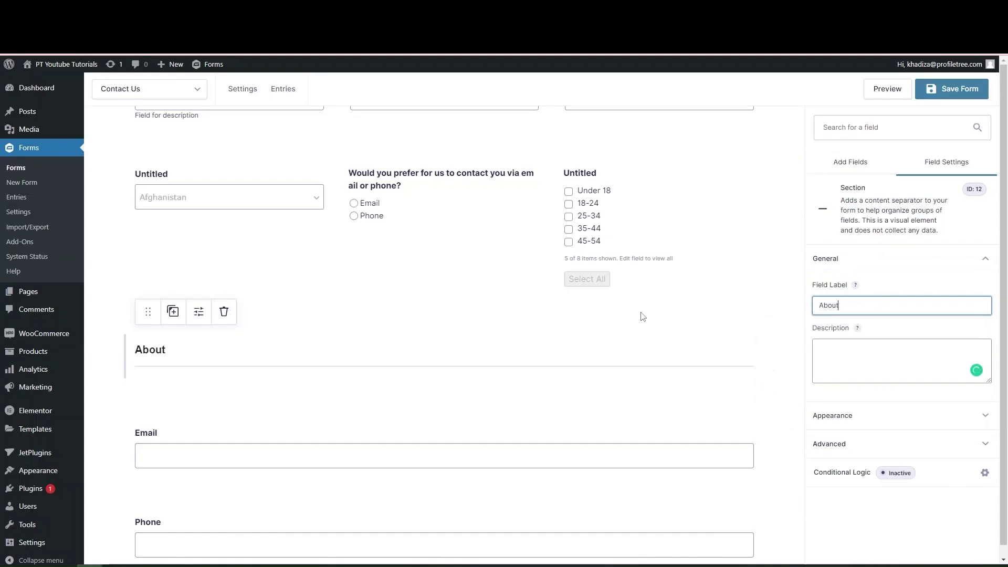
text( your com)
key(BackSpace)
text(o)
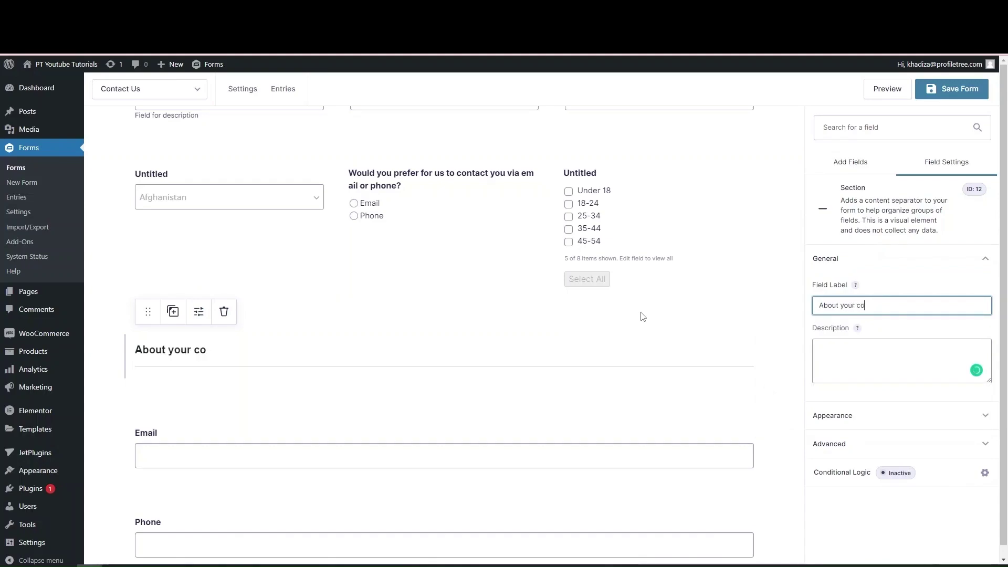
text(mpany)
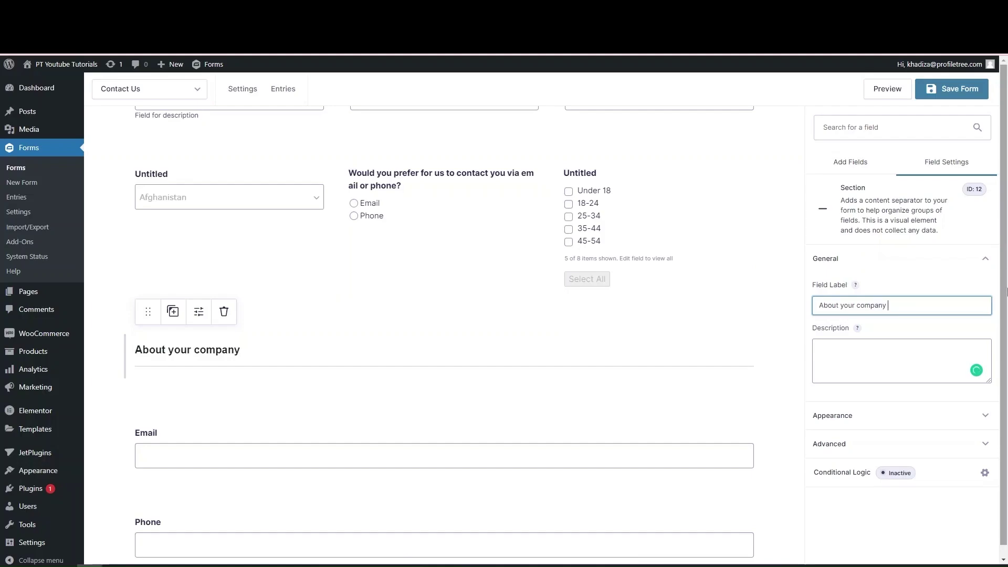
- Add a Page field between the "About your company" section and the Email field to split the form
click(832, 160)
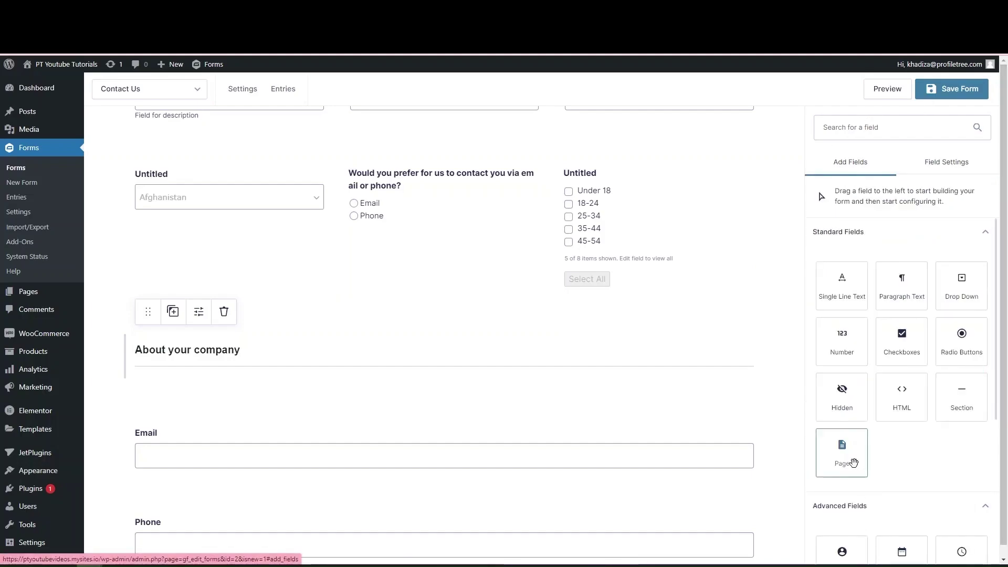
drag(850, 461, 546, 396)
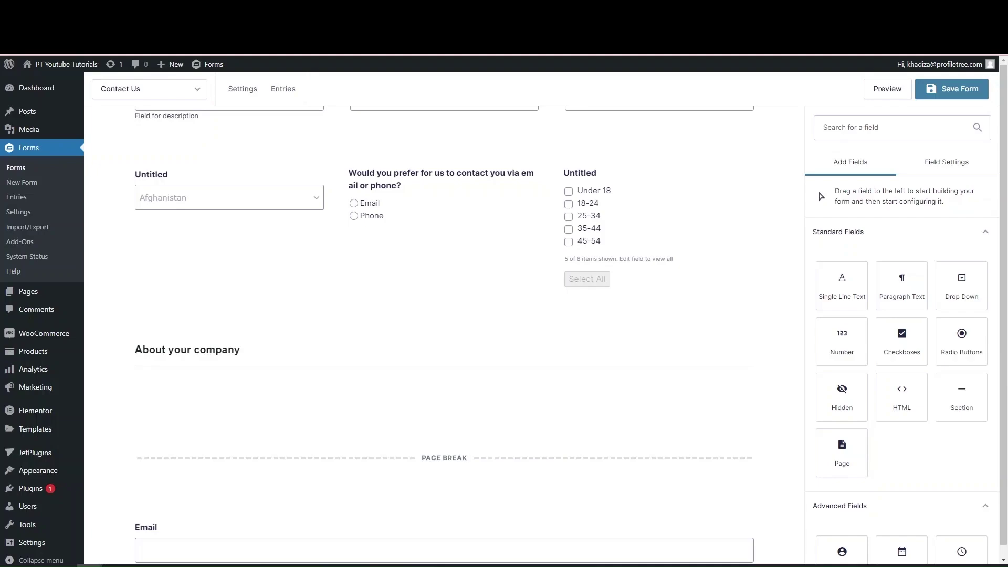
scroll(288, 373, down, 5)
scroll(288, 373, up, 9)
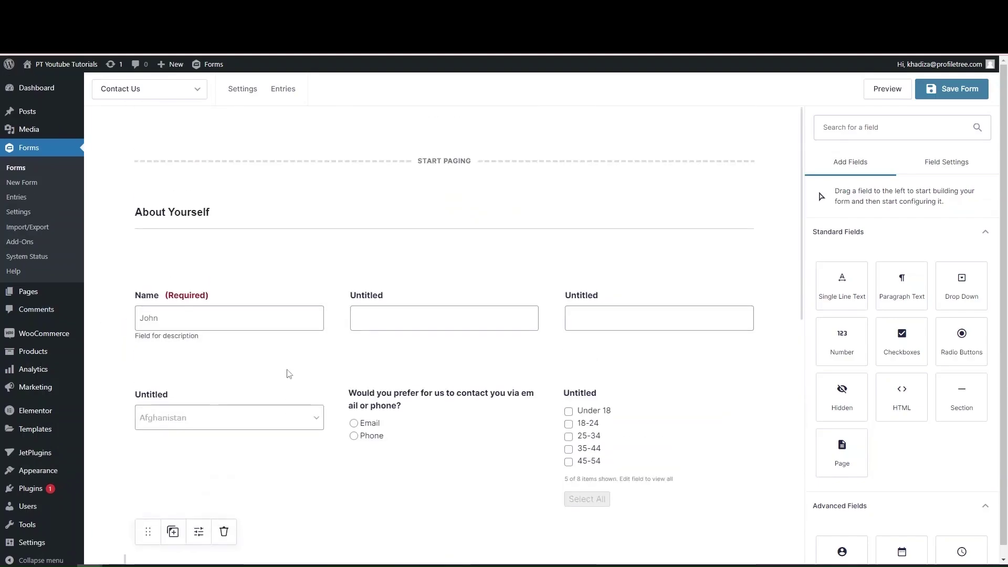
- Review how the form is divided between its start paging marker, the page break and the end paging marker
scroll(299, 304, down, 1)
scroll(315, 187, up, 1)
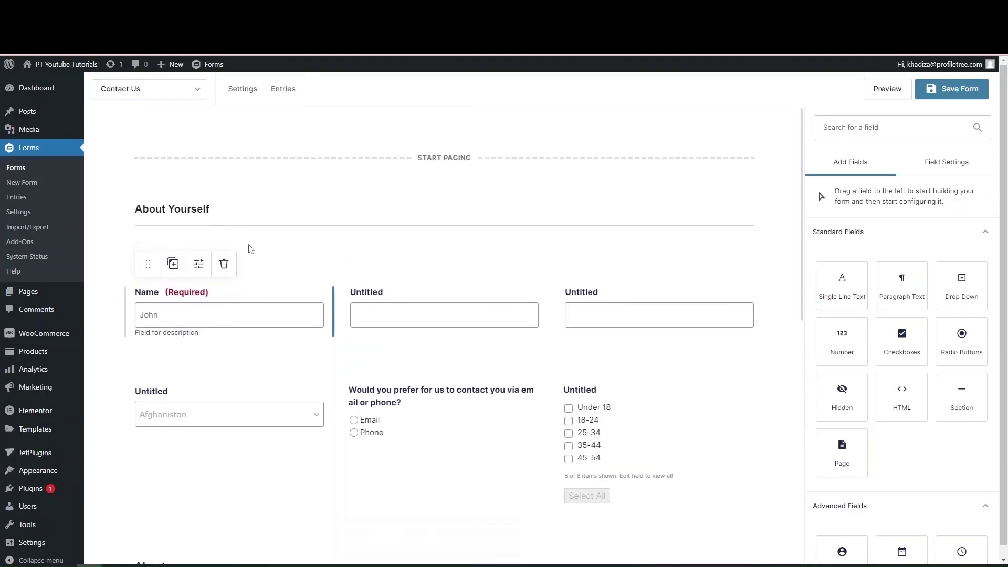
scroll(402, 428, down, 2)
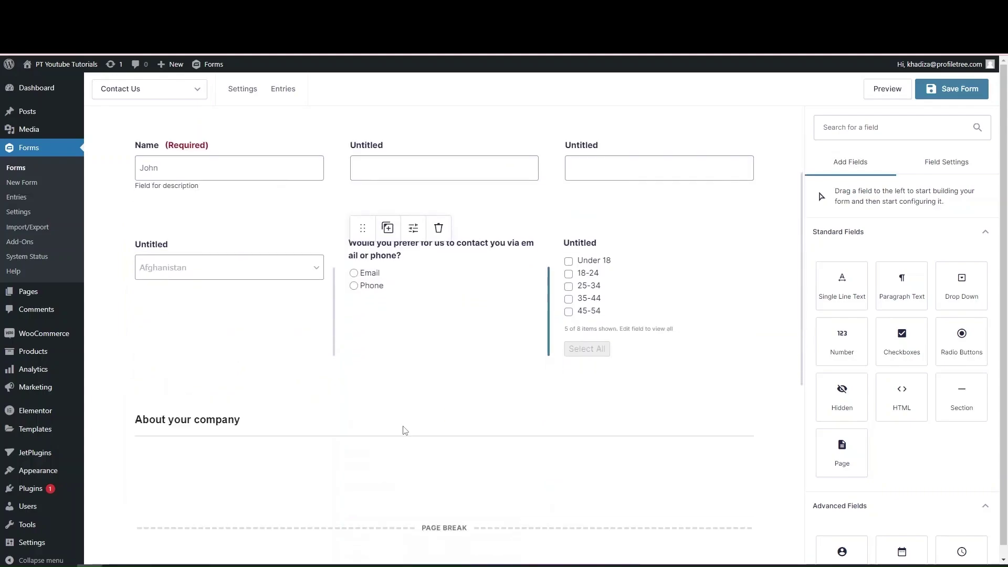
scroll(404, 429, down, 3)
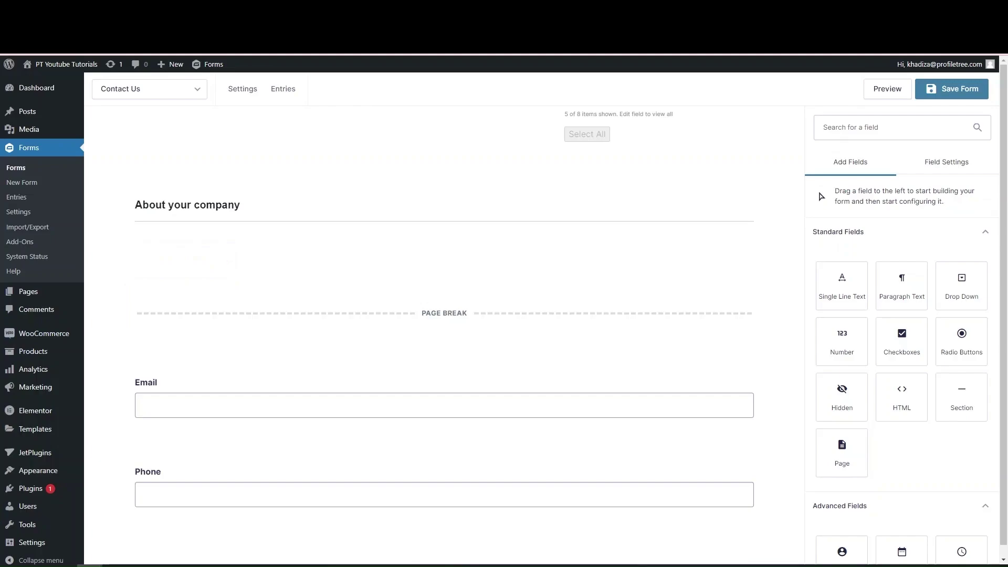
scroll(444, 315, up, 7)
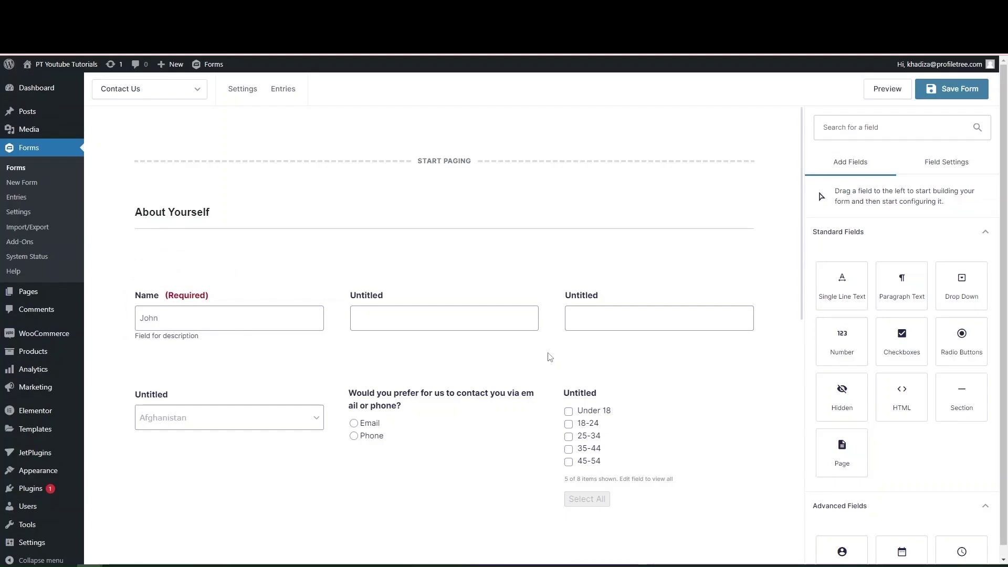
mouse_move(430, 180)
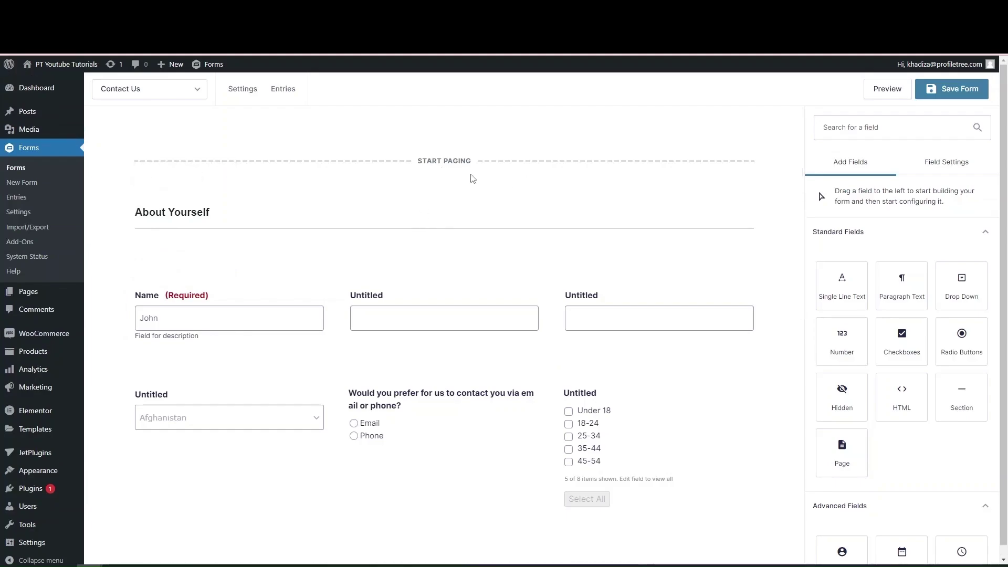
scroll(504, 353, down, 5)
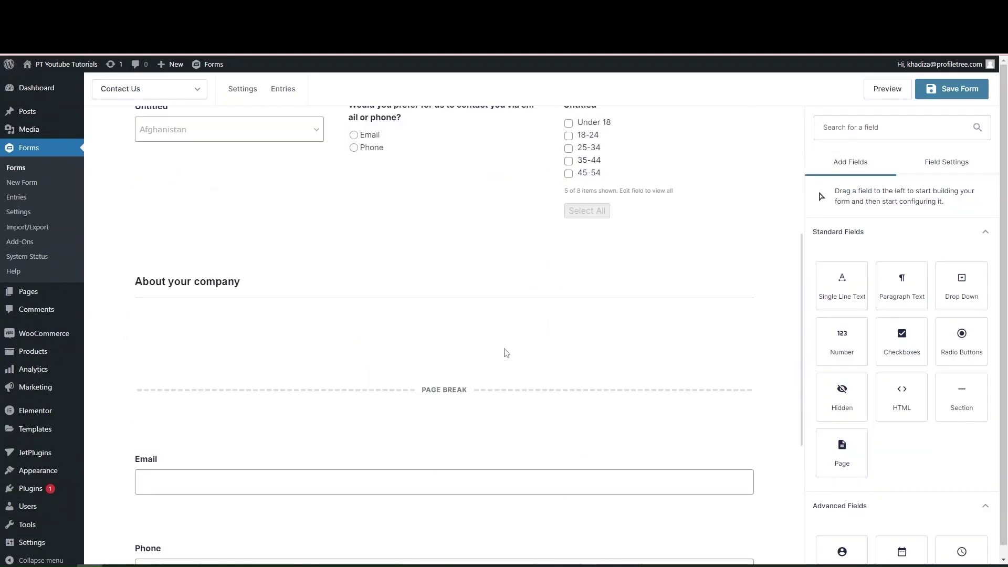
mouse_move(450, 376)
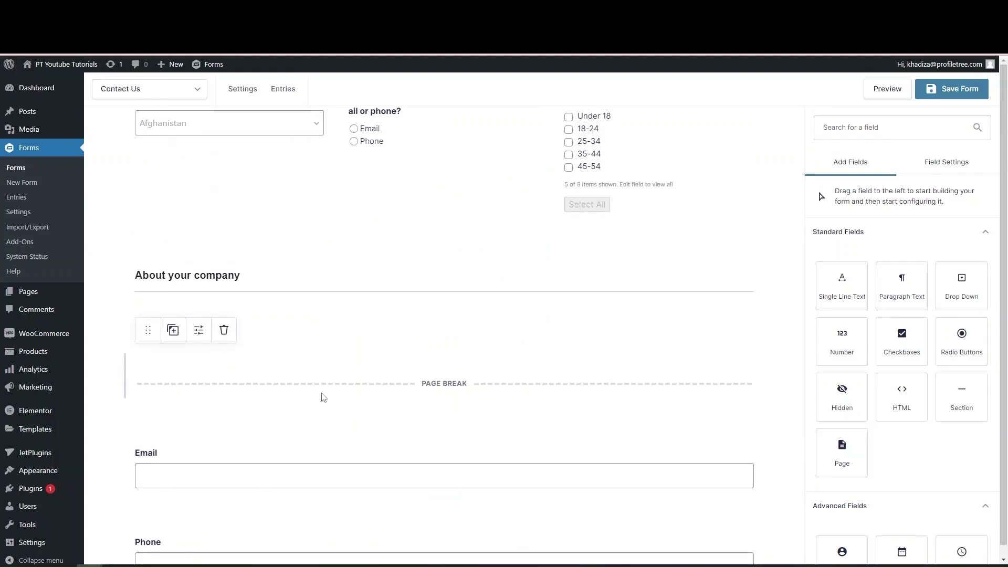
scroll(331, 457, down, 4)
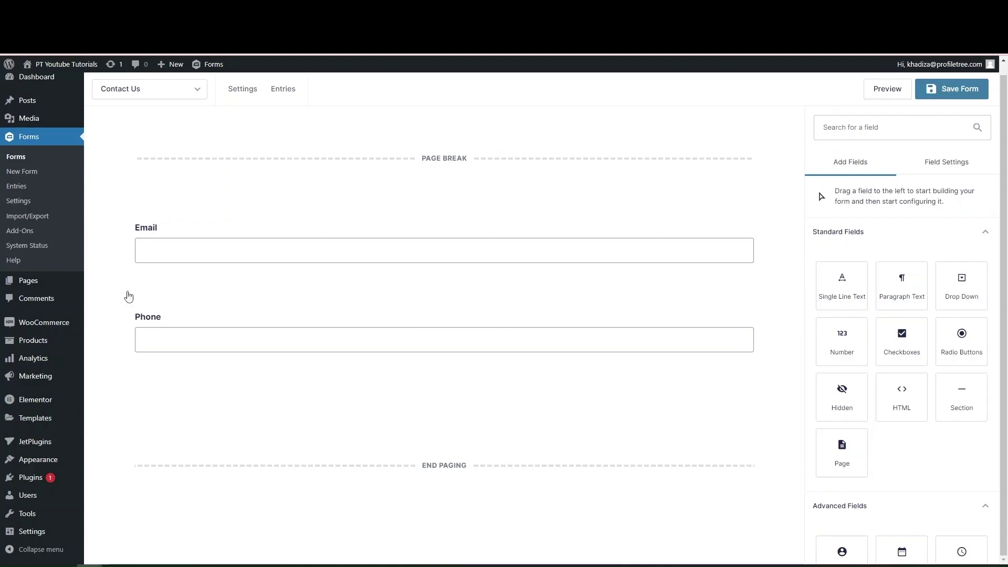
scroll(492, 341, up, 6)
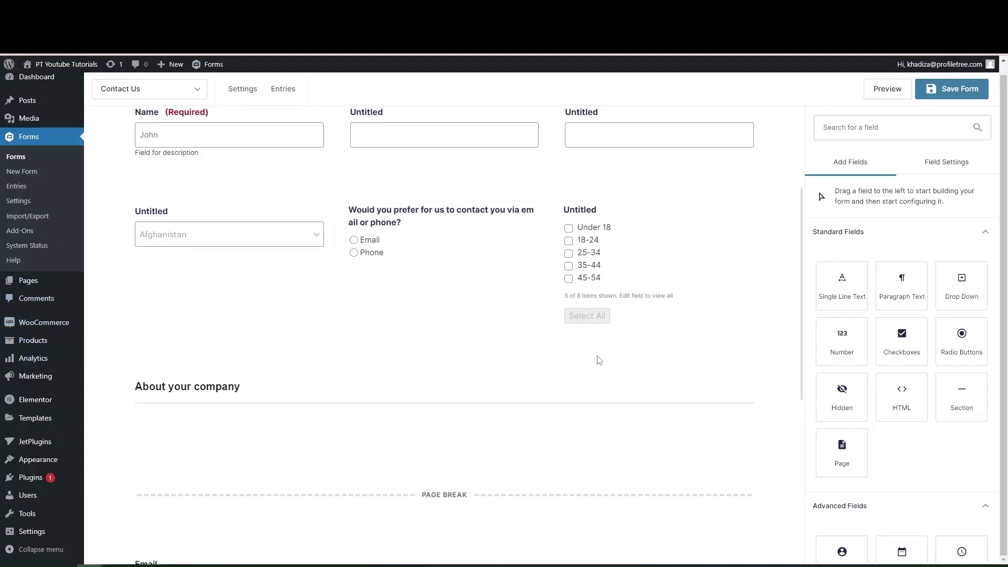
- Open the form's pagination options, try the Steps and None progress indicators, and return to Progress Bar
scroll(427, 233, up, 3)
click(420, 176)
scroll(387, 378, down, 4)
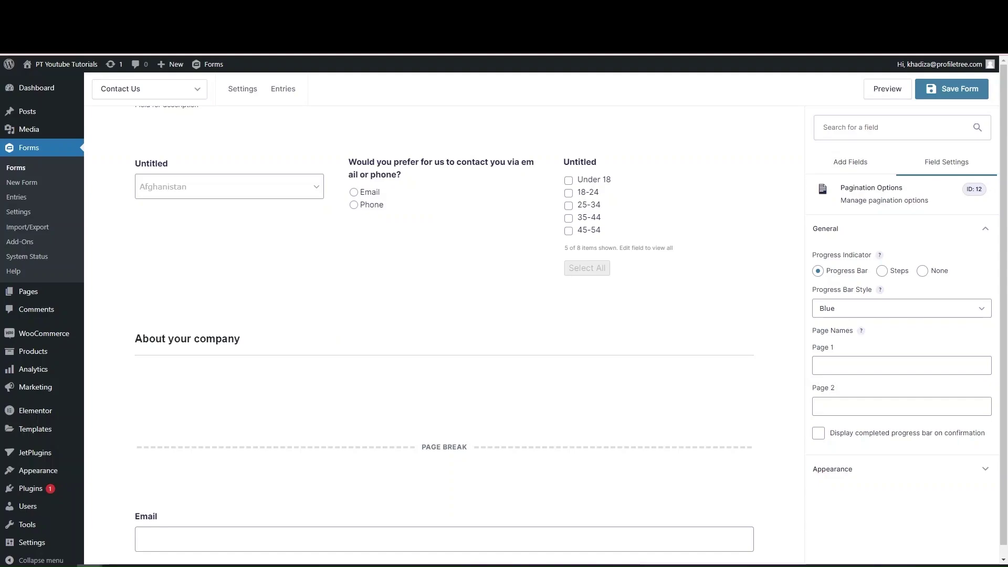
click(885, 268)
click(933, 272)
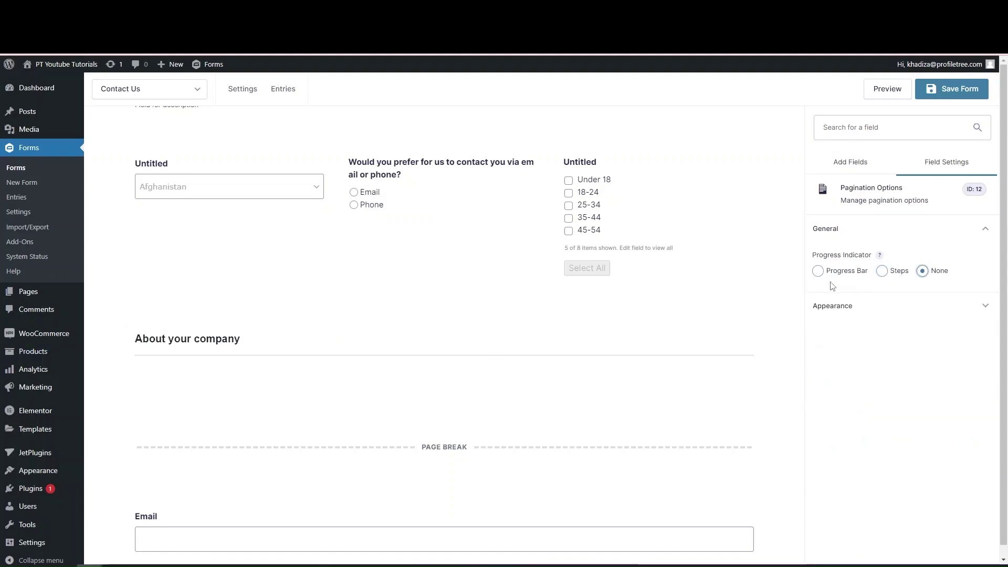
click(818, 271)
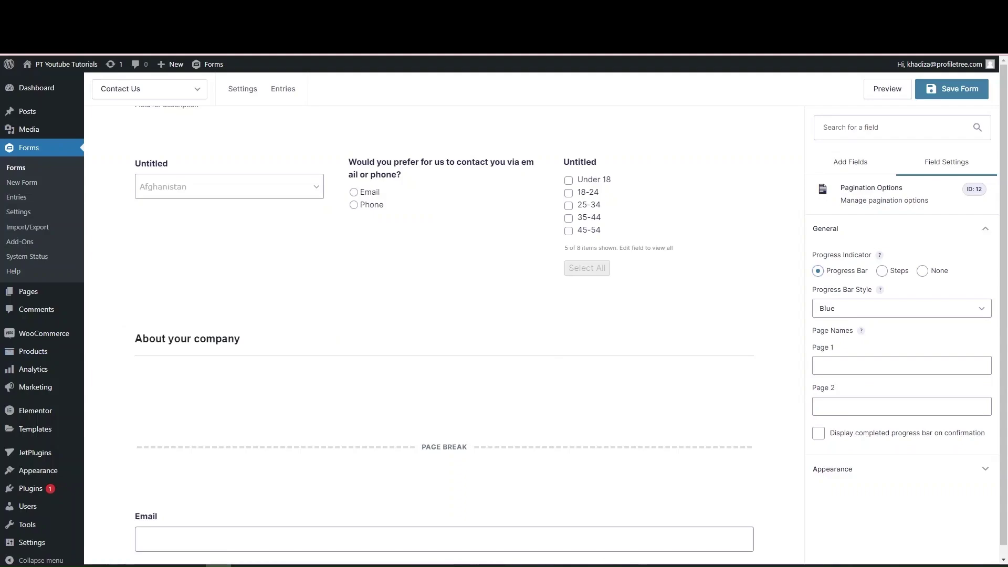
- Set the progress bar style to Custom and open its text colour for editing
click(875, 311)
click(843, 393)
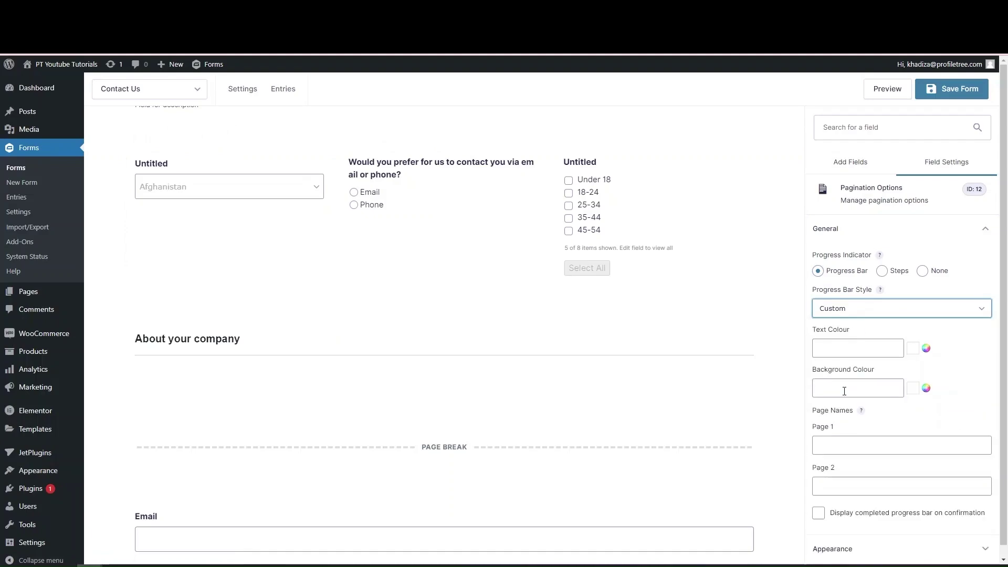
click(855, 345)
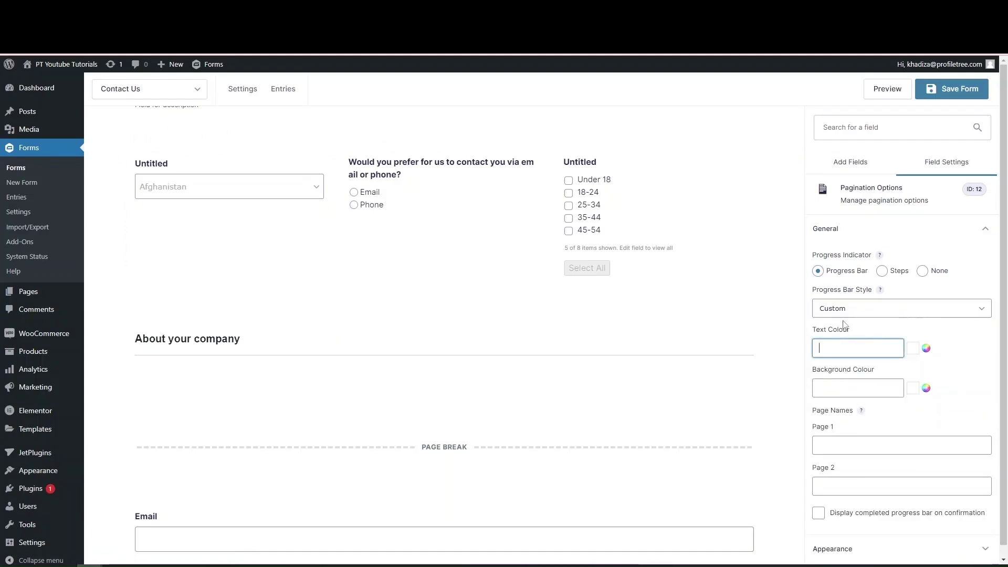
scroll(859, 434, down, 1)
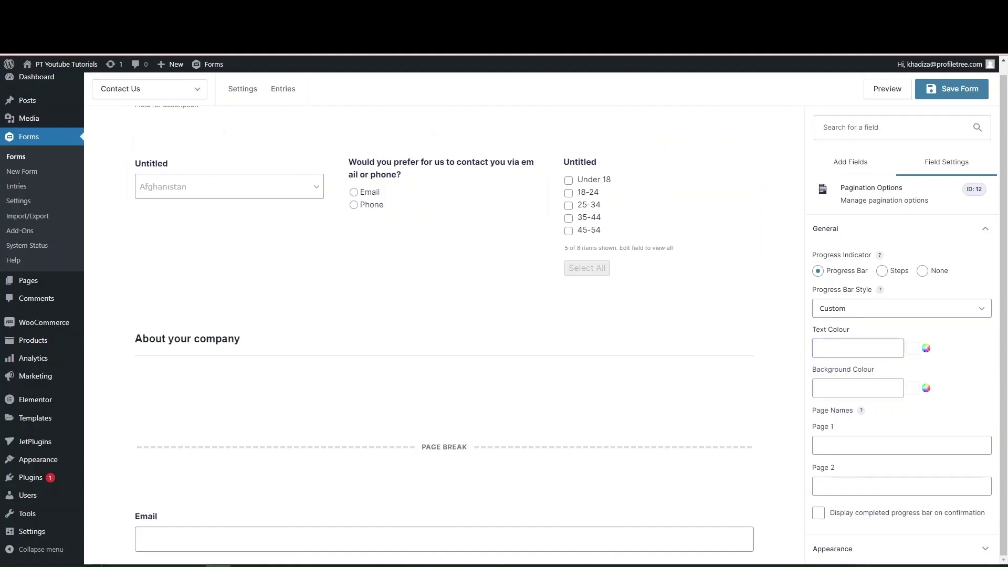
- Add a File Upload field beside the Email field in the same row
click(338, 260)
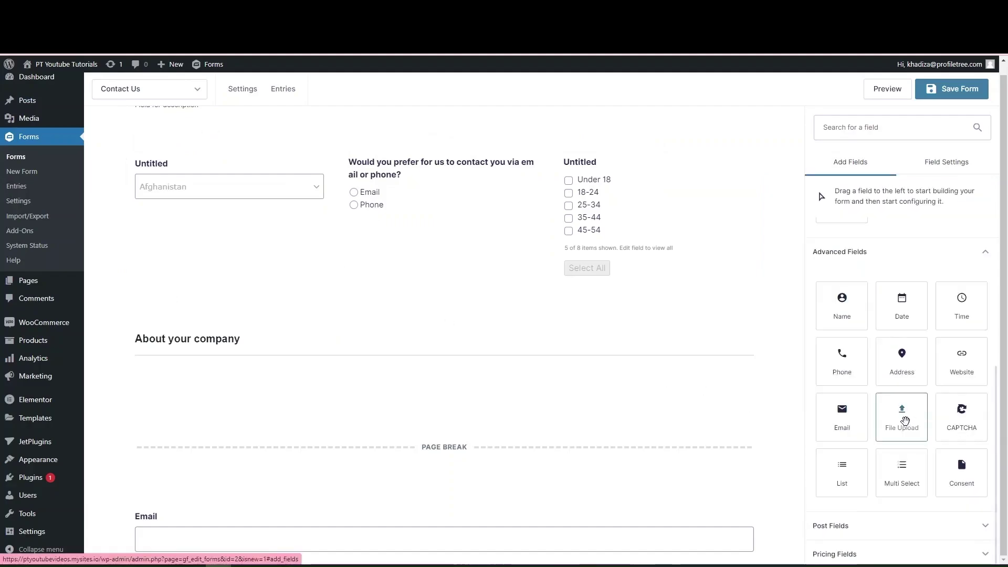
drag(903, 417, 600, 455)
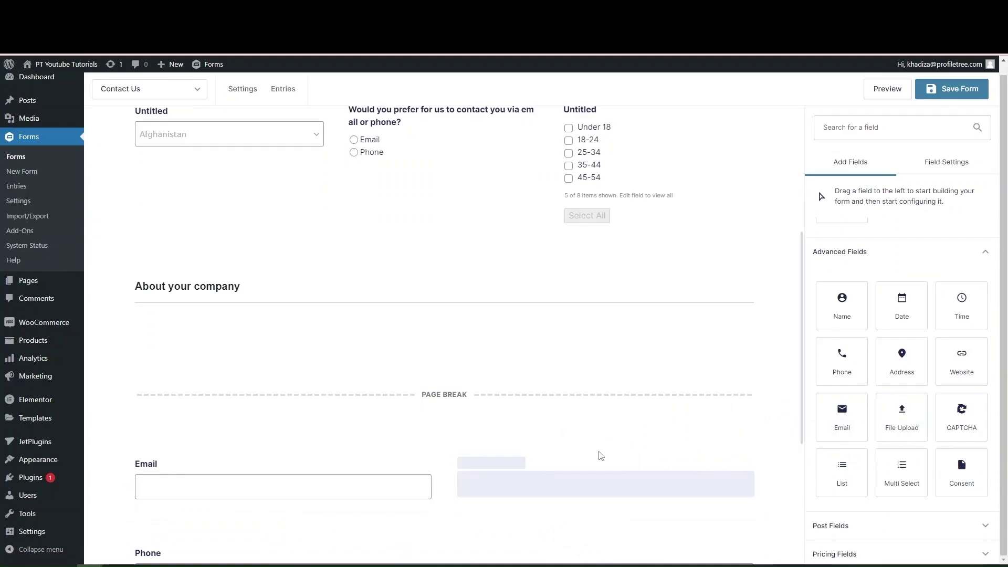
scroll(601, 456, down, 1)
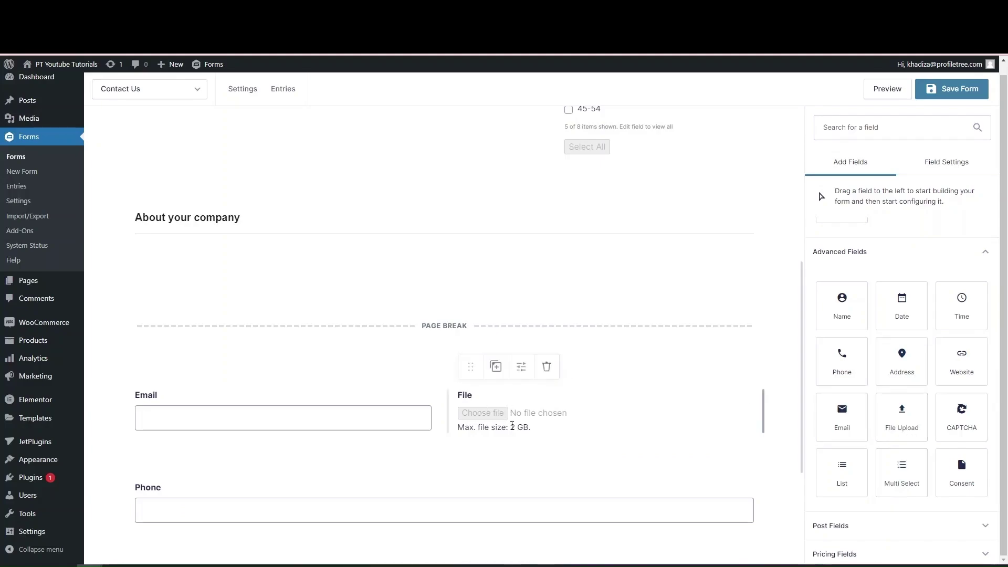
- Restrict the File field's allowed file extensions to docx, pdf
click(522, 366)
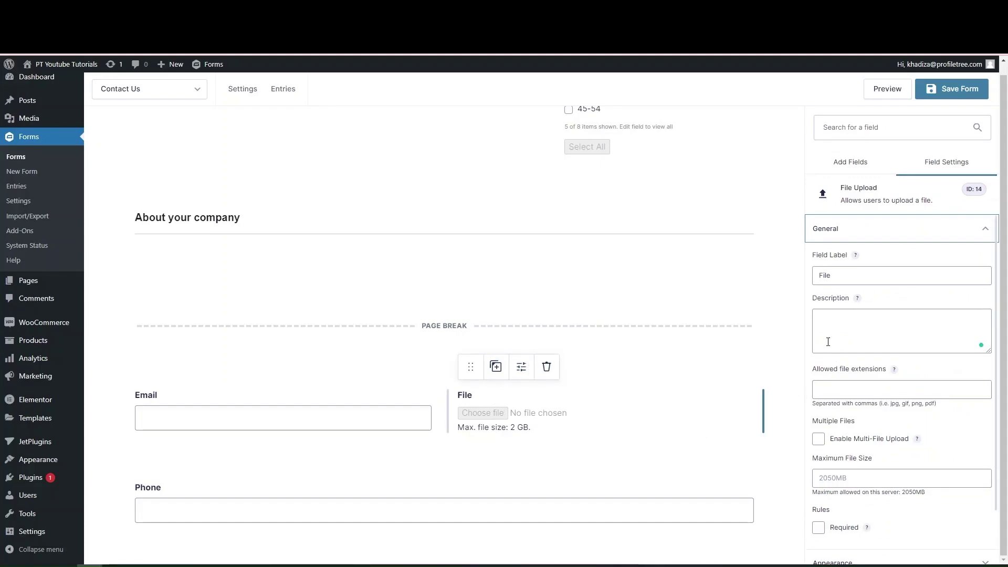
click(867, 395)
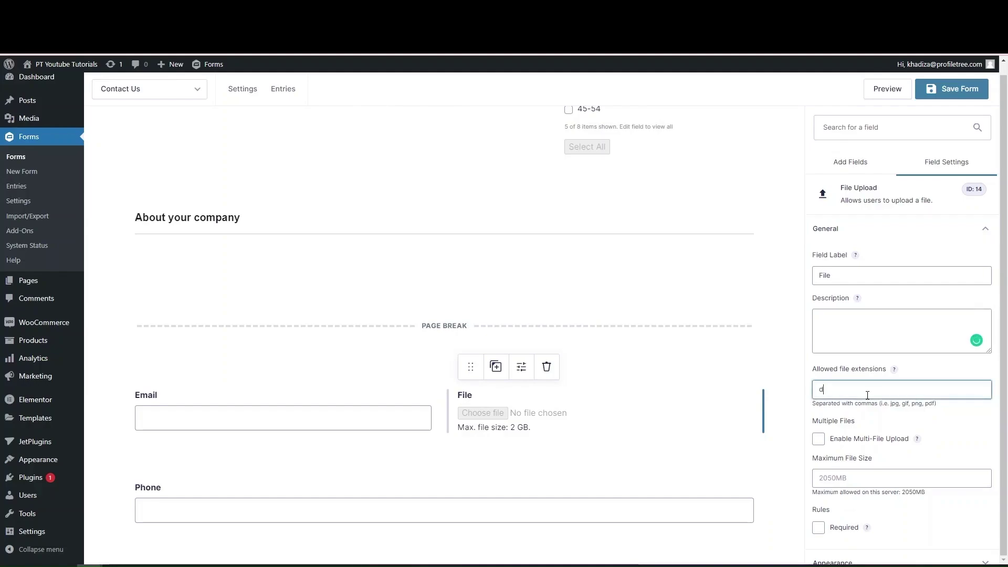
text(docx, pdf)
- Try multi-file upload on the File field, turn it off again, and look at the maximum file size setting
click(818, 440)
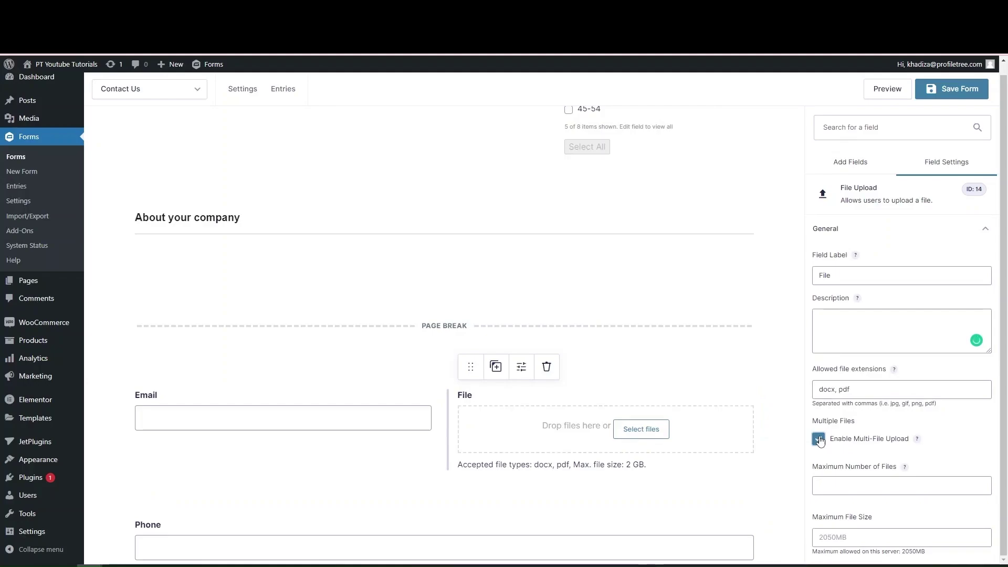
click(818, 439)
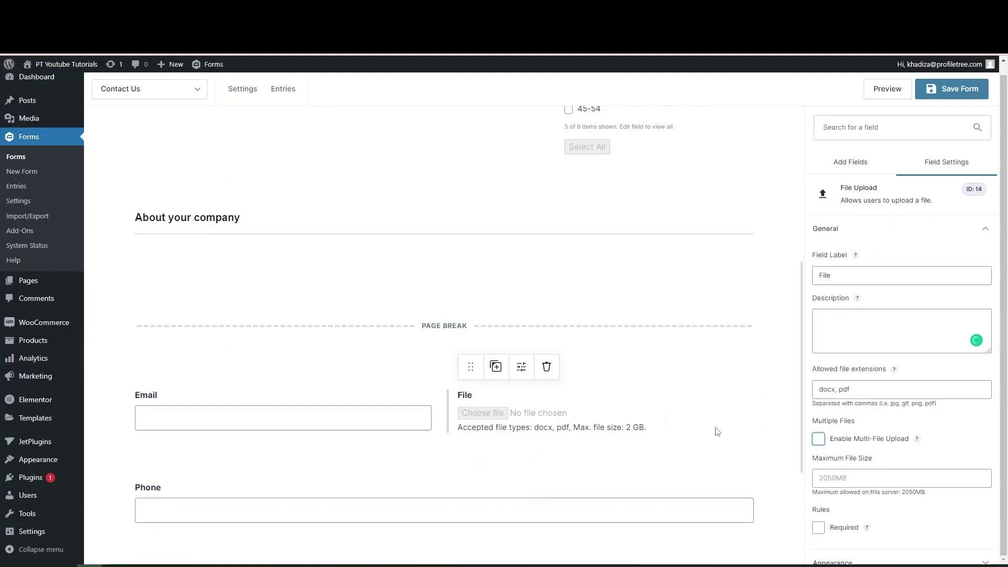
scroll(902, 468, down, 2)
click(866, 411)
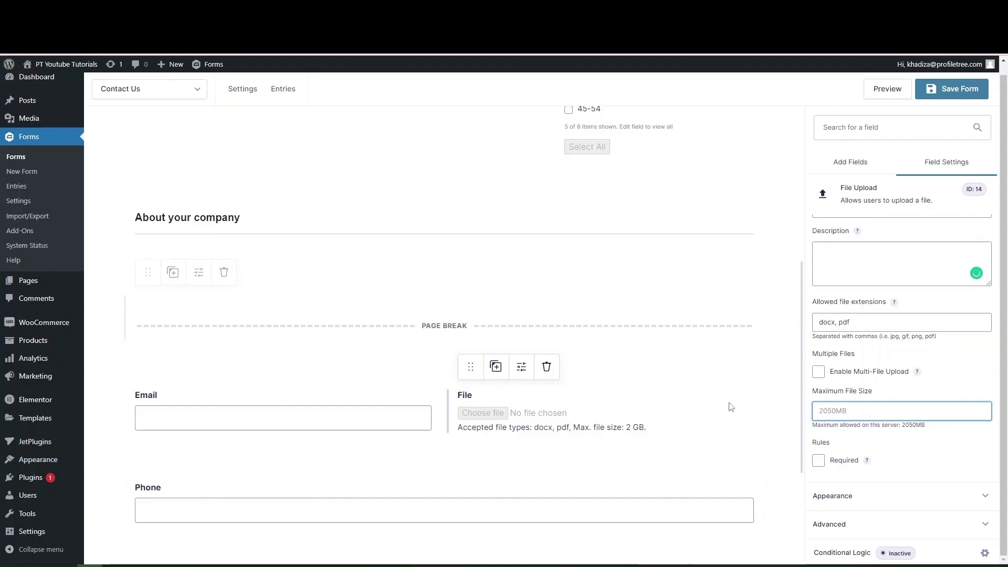
scroll(939, 452, up, 2)
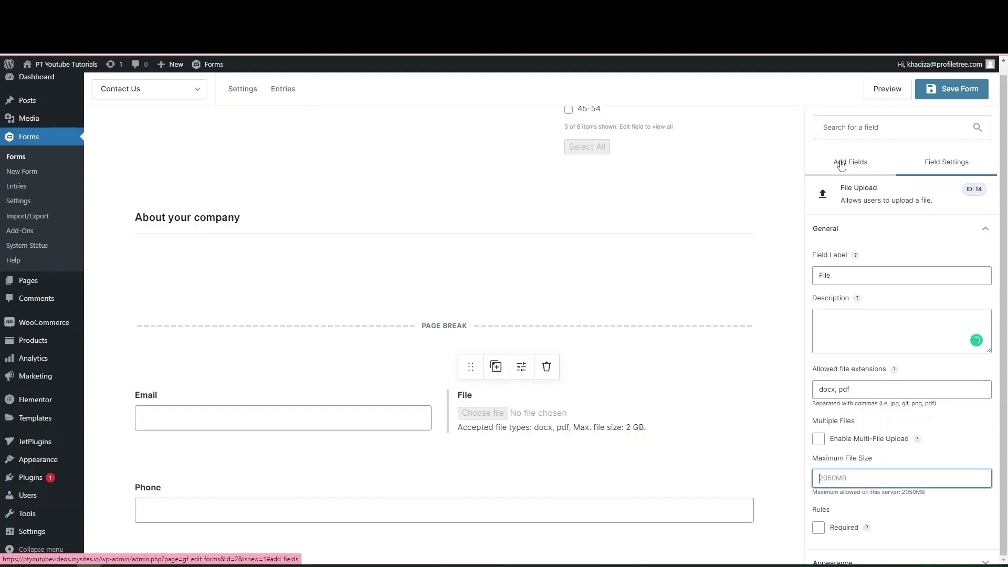
- Add a CAPTCHA field in a new row between the Email and Phone fields and check its linked reCAPTCHA settings page
click(841, 164)
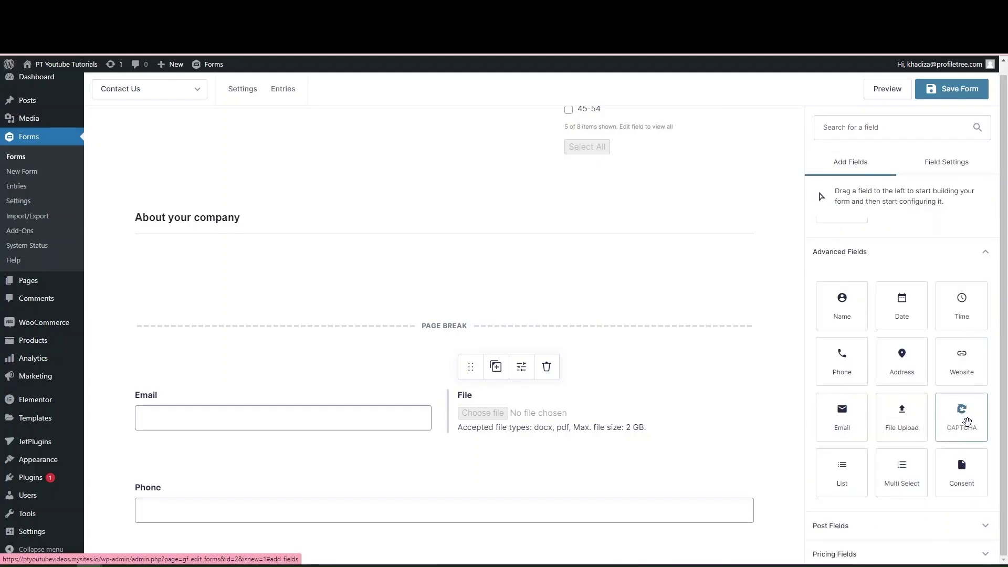
drag(963, 422, 687, 457)
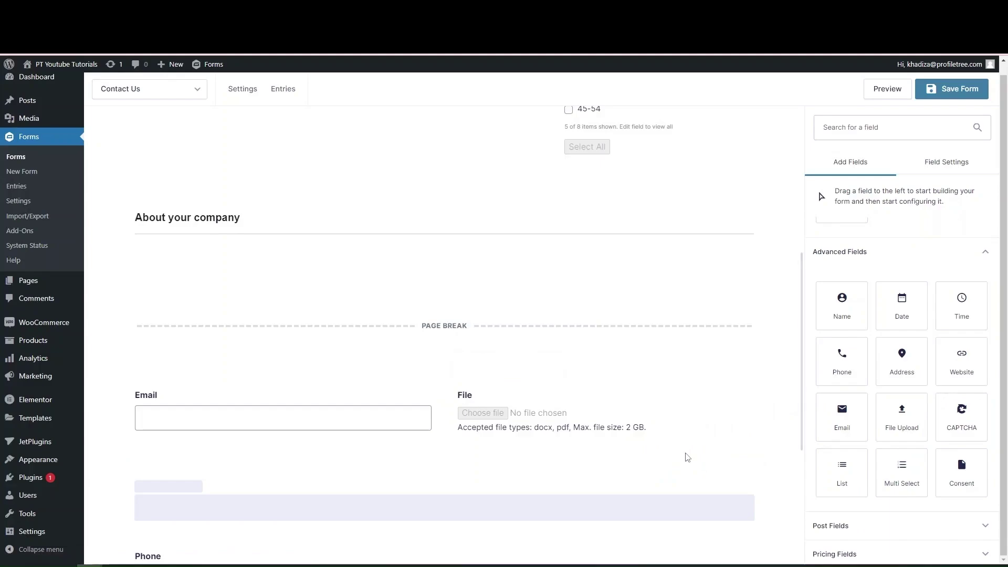
scroll(688, 457, down, 4)
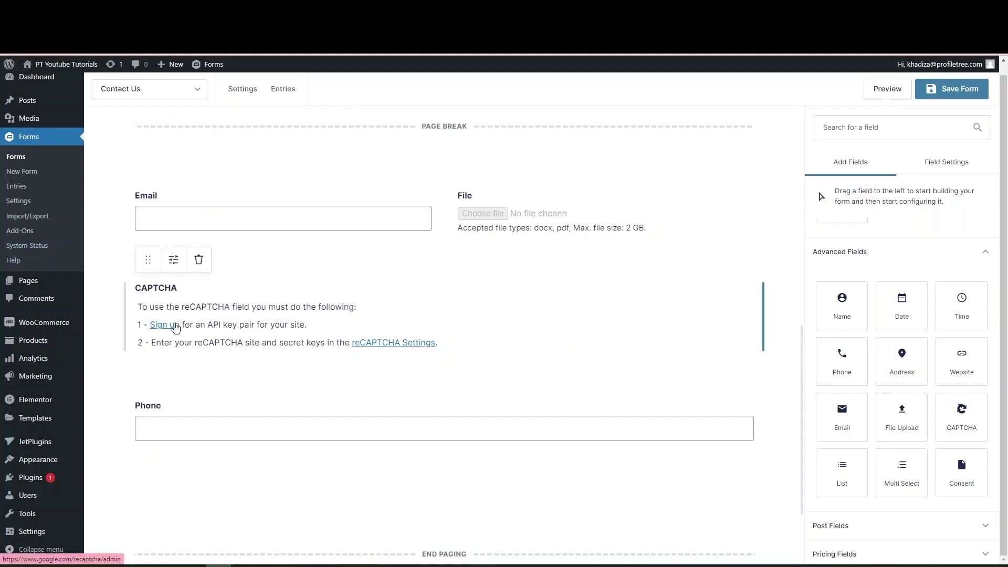
click(413, 343)
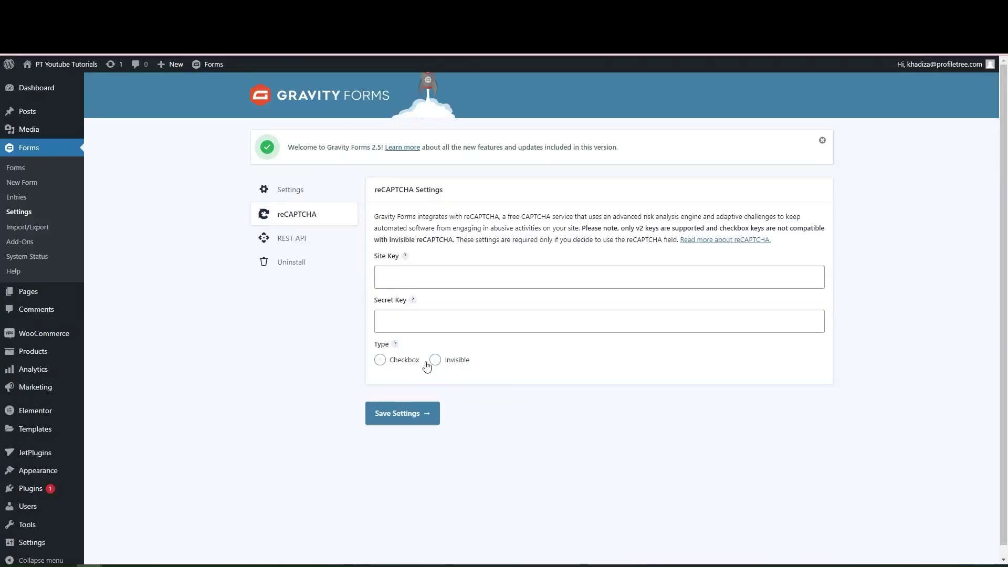
key(alt+Left)
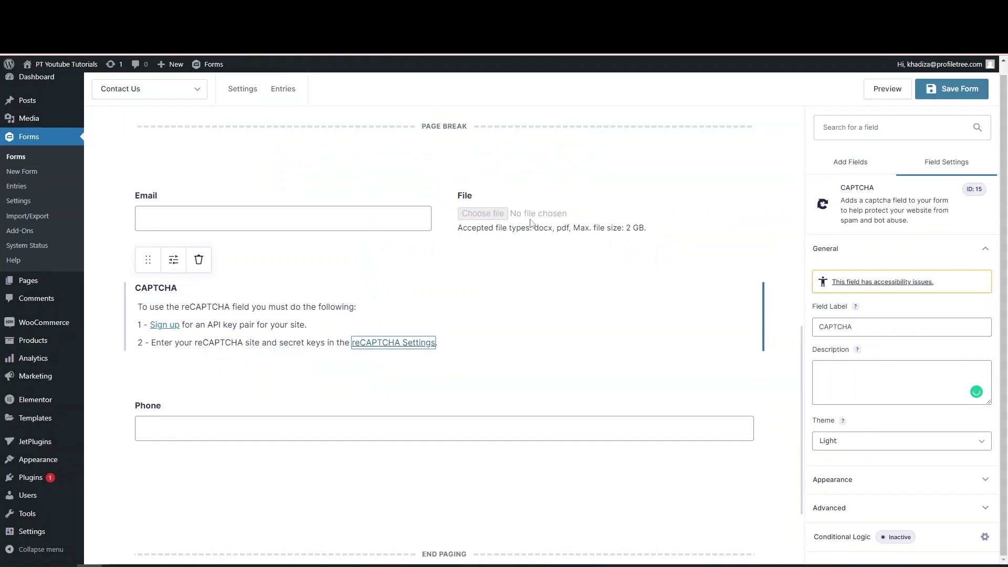